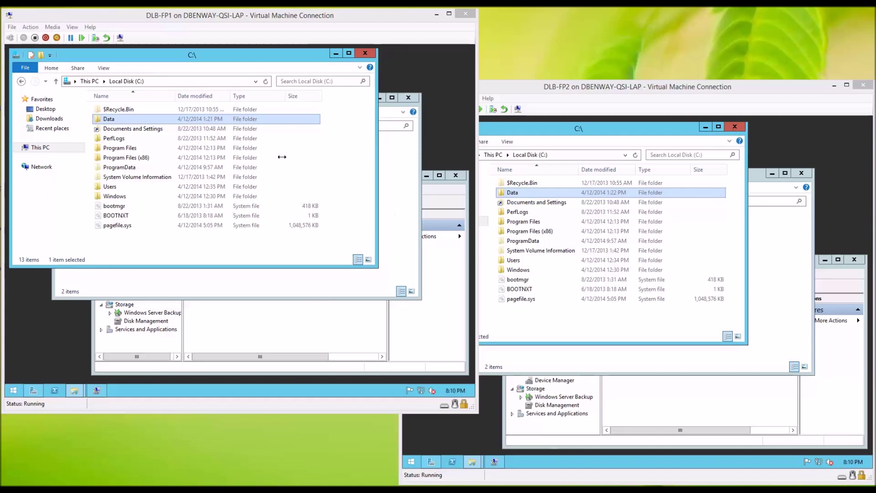
# - Examine the contents of Folder1 and Folder2 inside C:\Data on DLB-FP1, returning to the Data folder
pyautogui.click(392, 177)
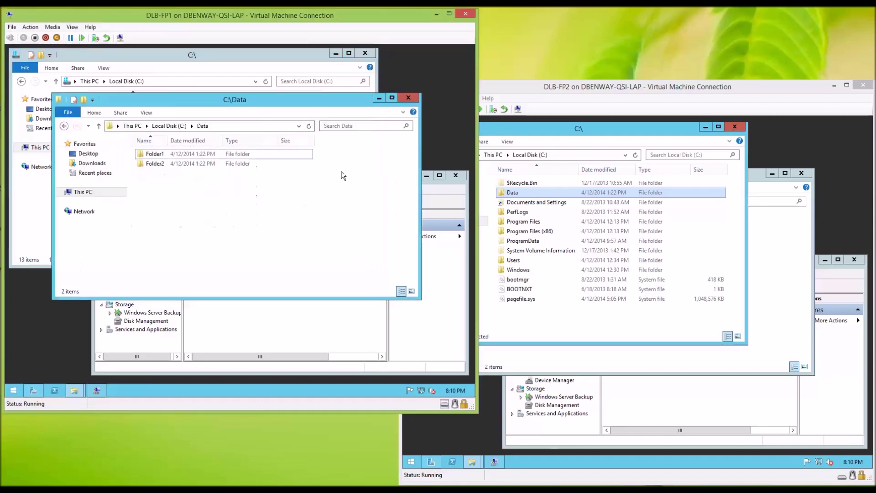
pyautogui.doubleClick(158, 155)
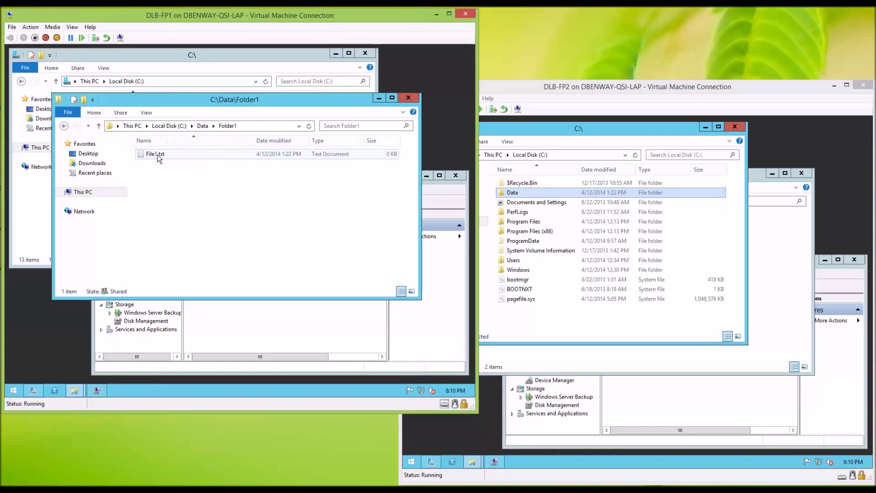
pyautogui.click(206, 127)
pyautogui.doubleClick(158, 164)
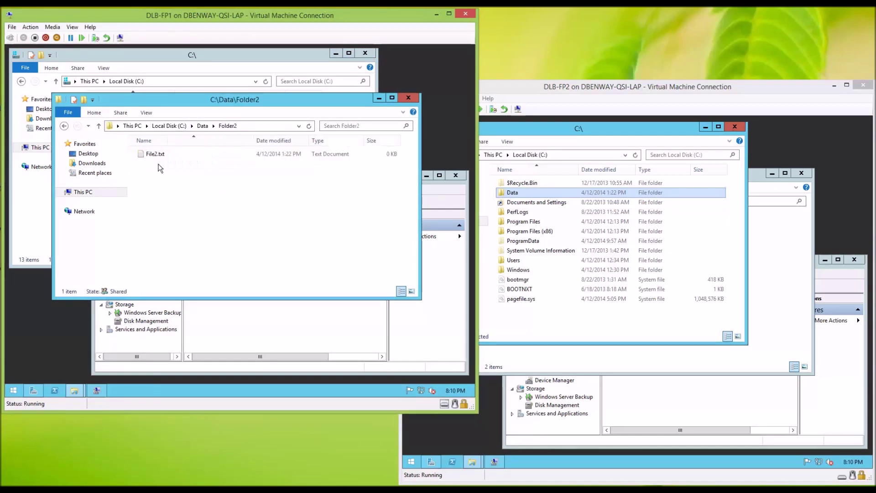
pyautogui.click(201, 126)
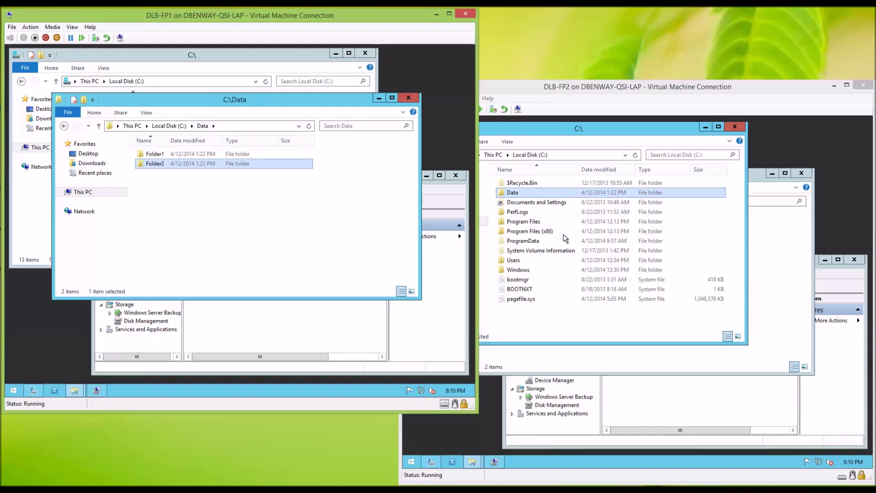
# - Examine the contents of Folder3 and Folder4 inside C:\Data on DLB-FP2, returning to the Data folder
pyautogui.click(762, 249)
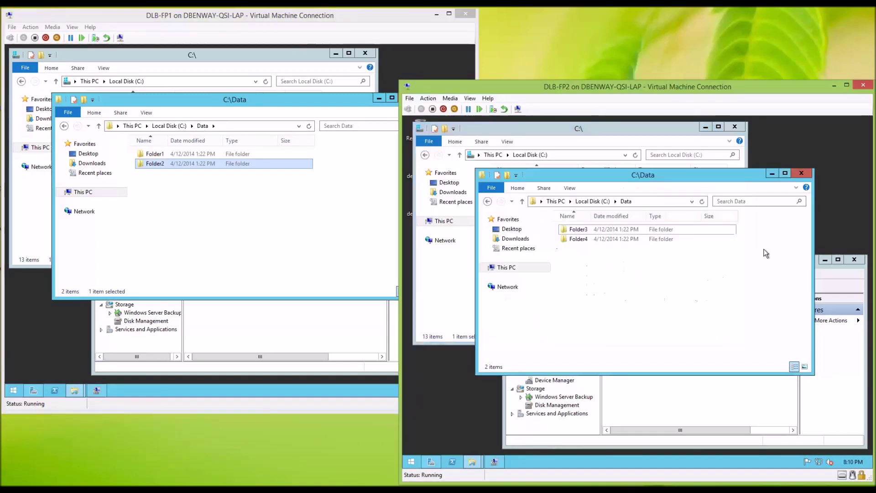
pyautogui.doubleClick(584, 230)
pyautogui.click(624, 202)
pyautogui.click(578, 239)
pyautogui.doubleClick(578, 239)
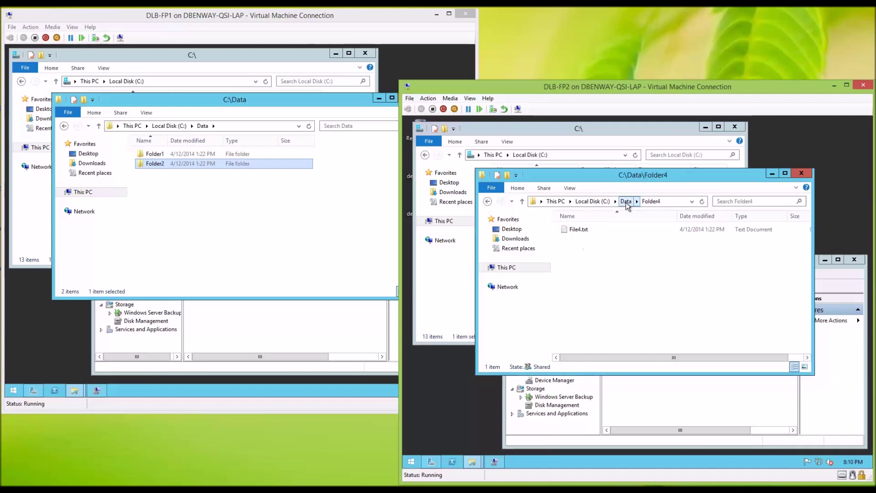
pyautogui.click(625, 202)
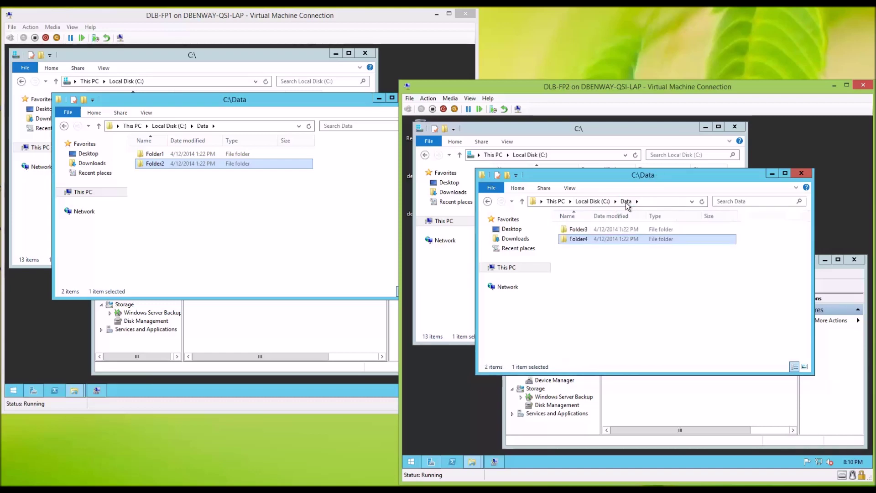
# - Bring both C:\ windows forward, and review the Computer Management shares on DLB-FP1 and DLB-FP2
pyautogui.click(262, 57)
pyautogui.click(502, 125)
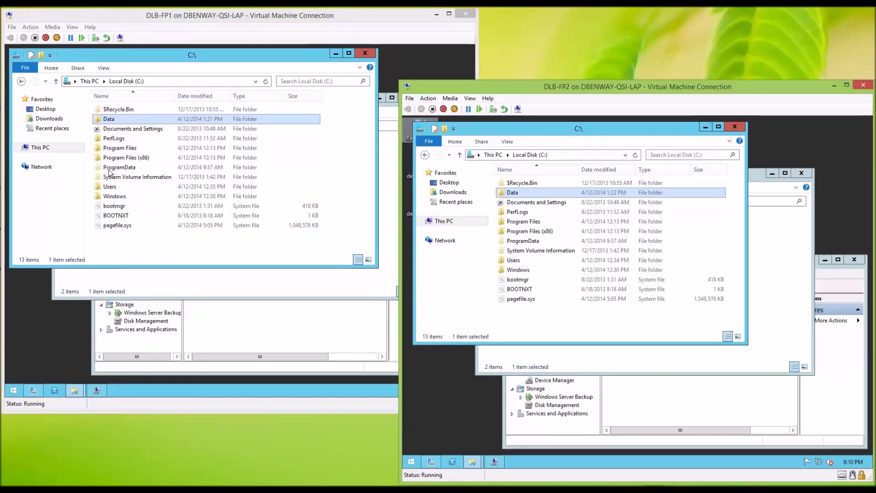
pyautogui.click(351, 320)
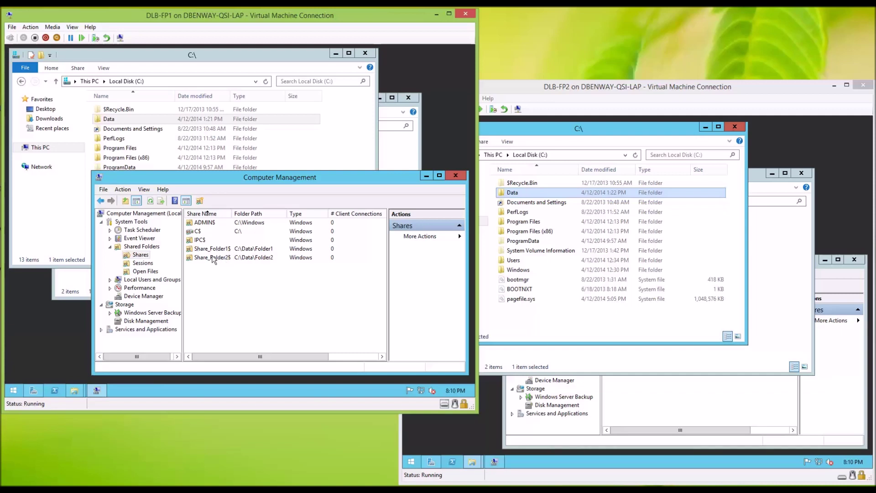
pyautogui.click(705, 394)
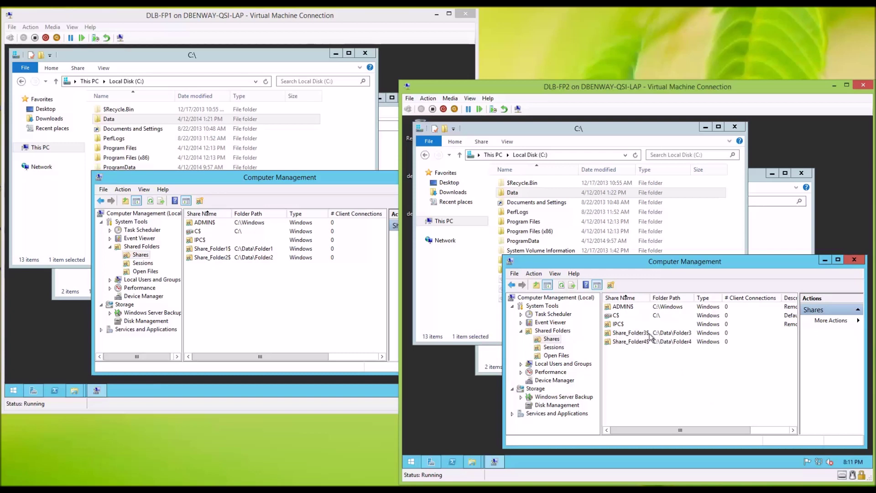
# - View the C:\Data folders again on both servers and return each to its C:\ window
pyautogui.click(760, 226)
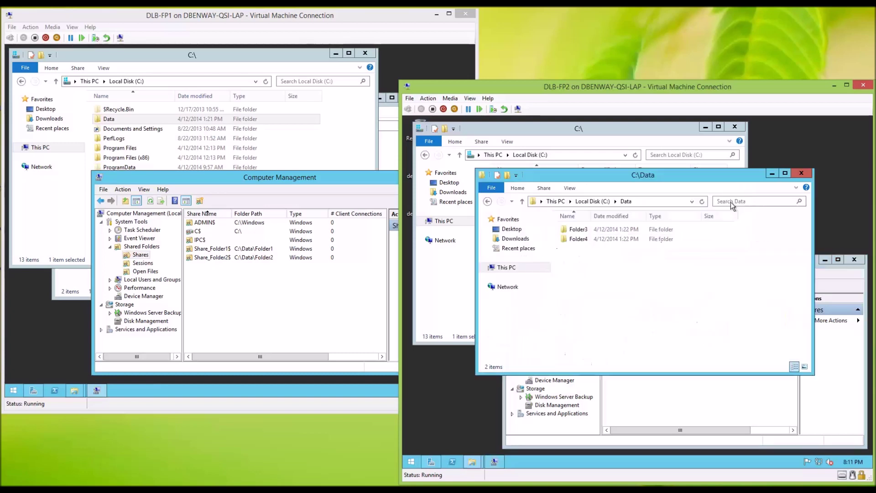
pyautogui.click(640, 132)
pyautogui.click(386, 160)
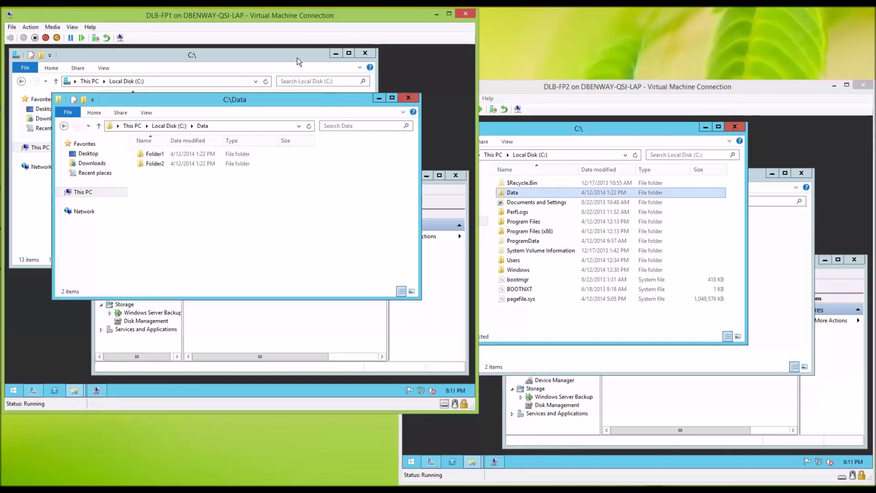
pyautogui.click(297, 58)
pyautogui.click(501, 467)
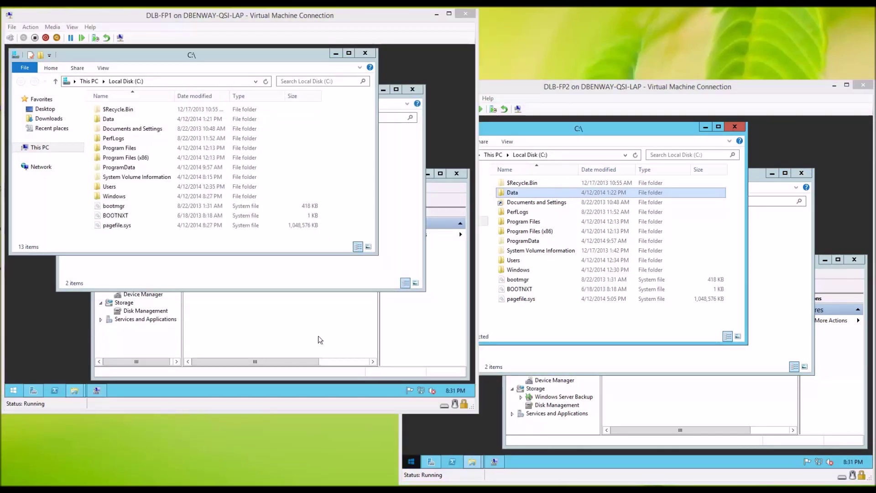
# - Look through the available administrative tools in Server Manager on DLB-FP1, then minimize Server Manager
pyautogui.click(33, 390)
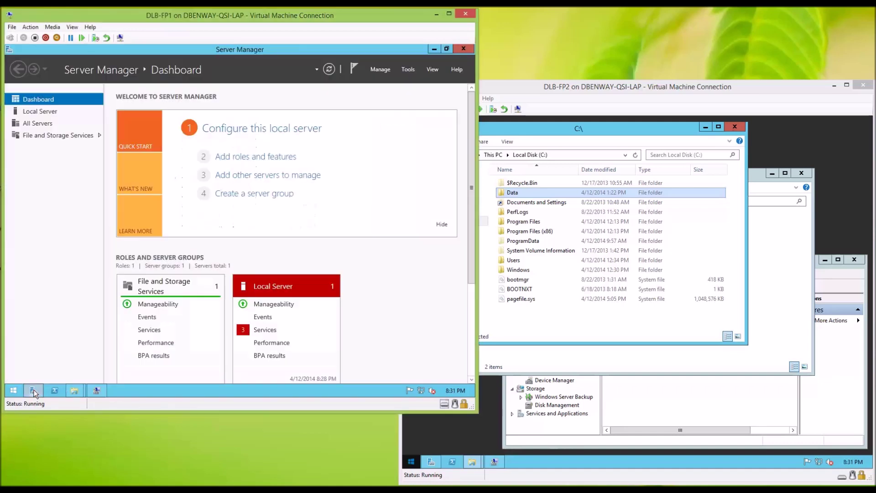
pyautogui.click(408, 70)
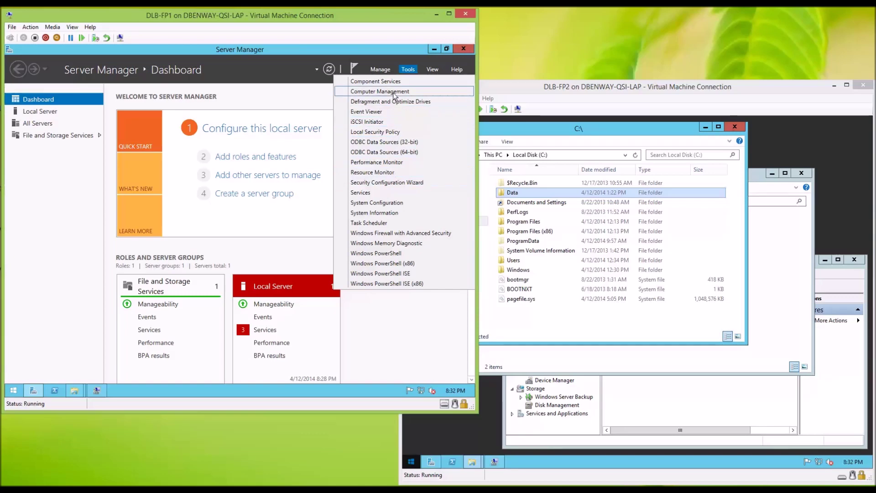
pyautogui.click(433, 49)
pyautogui.click(434, 49)
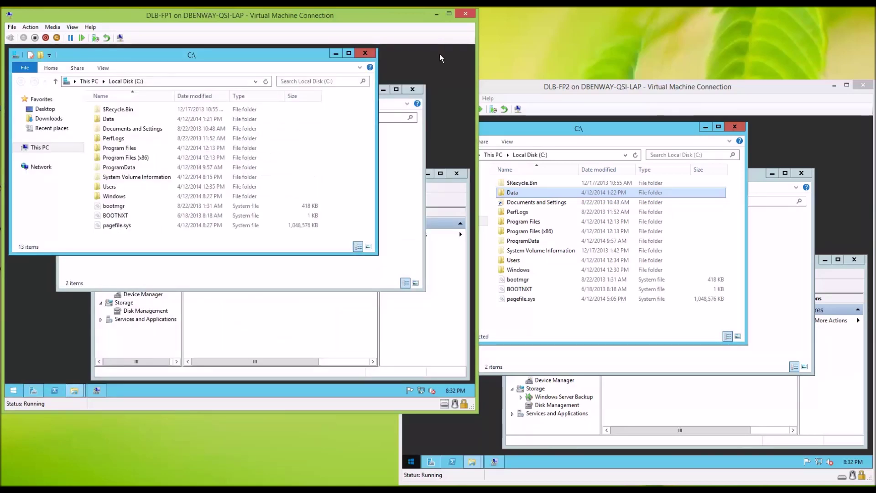
# - Look through the administrative tools in Server Manager on DLB-FP2 and choose Computer Management
pyautogui.click(430, 461)
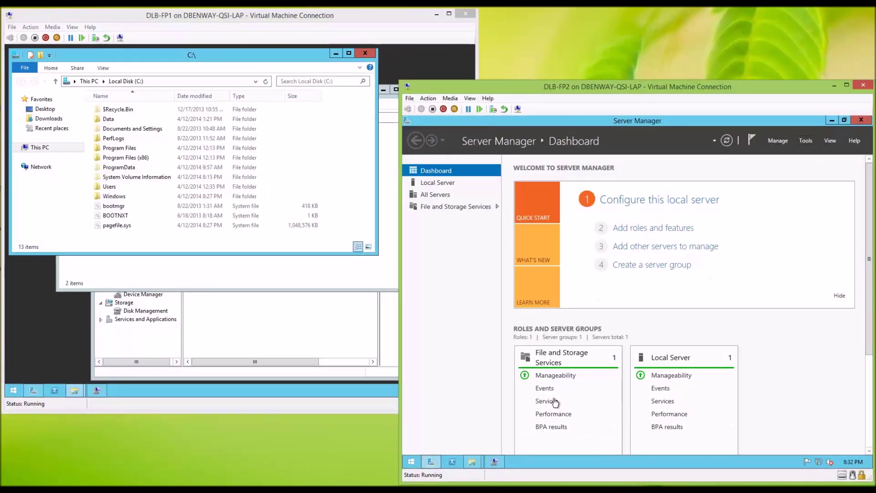
pyautogui.click(810, 141)
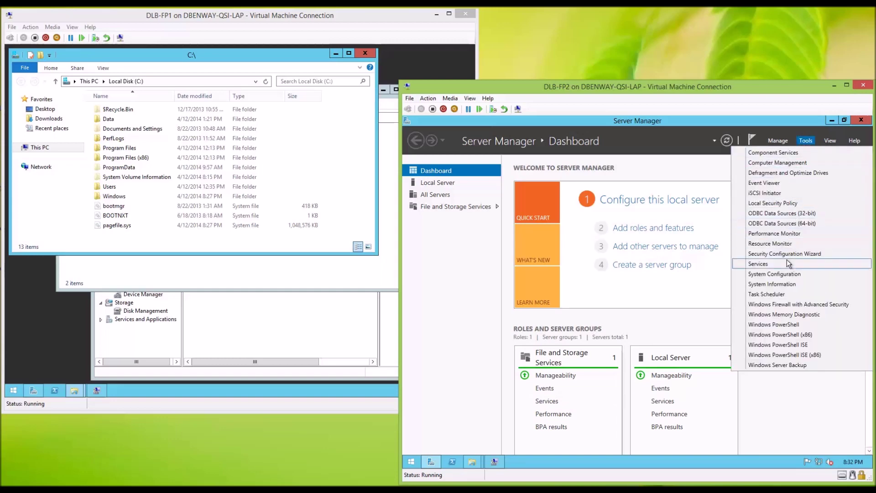
pyautogui.click(789, 163)
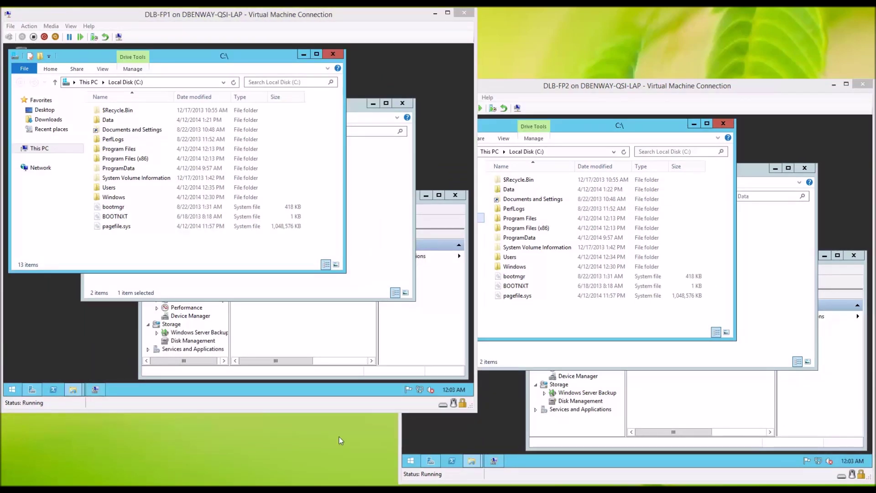
# - Start the Add Roles and Features Wizard on DLB-FP1 and proceed to server role selection with the default installation type and destination server
pyautogui.click(32, 389)
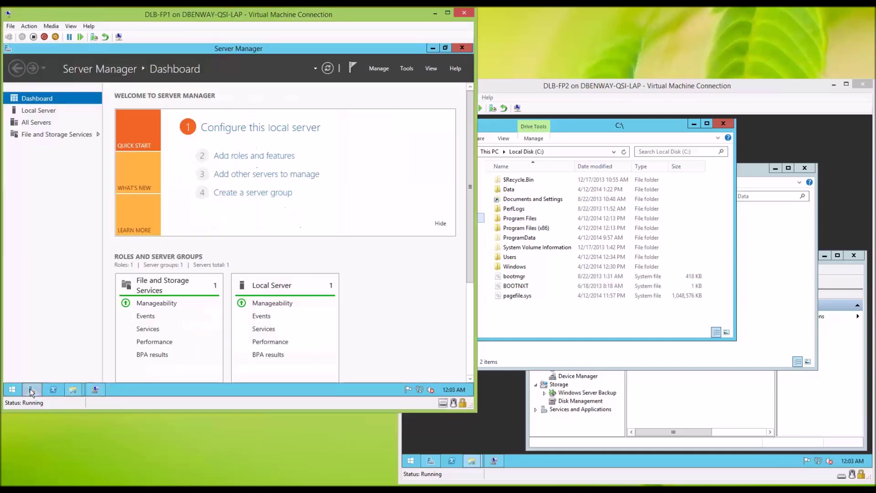
pyautogui.click(379, 68)
pyautogui.click(398, 85)
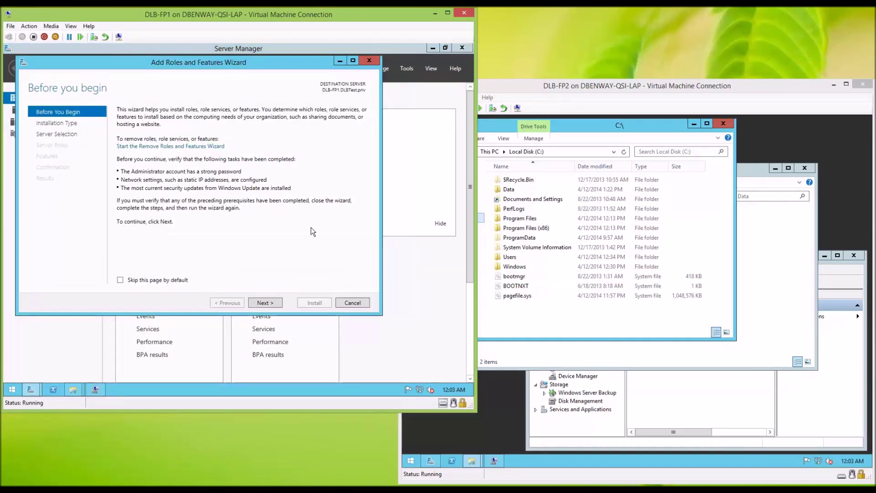
pyautogui.click(268, 301)
pyautogui.click(265, 302)
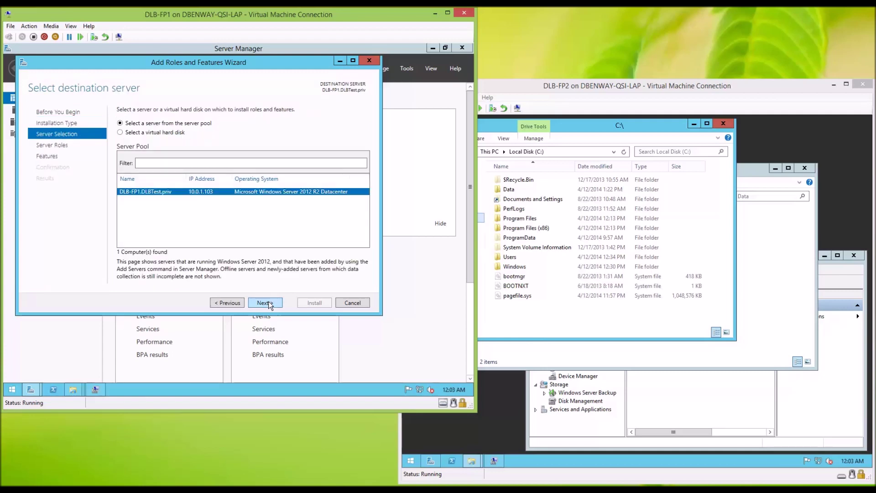
pyautogui.click(265, 302)
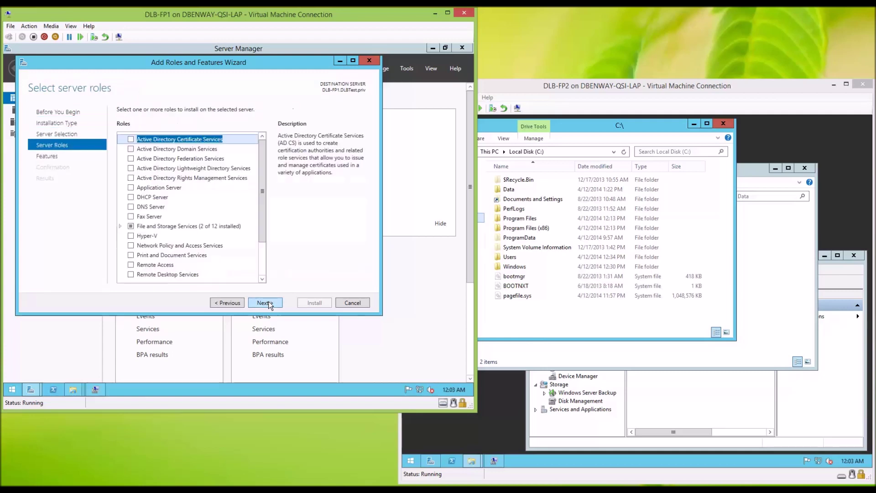
# - Select DFS Namespaces, with its required features, and DFS Replication under File and iSCSI Services on DLB-FP1
pyautogui.click(120, 227)
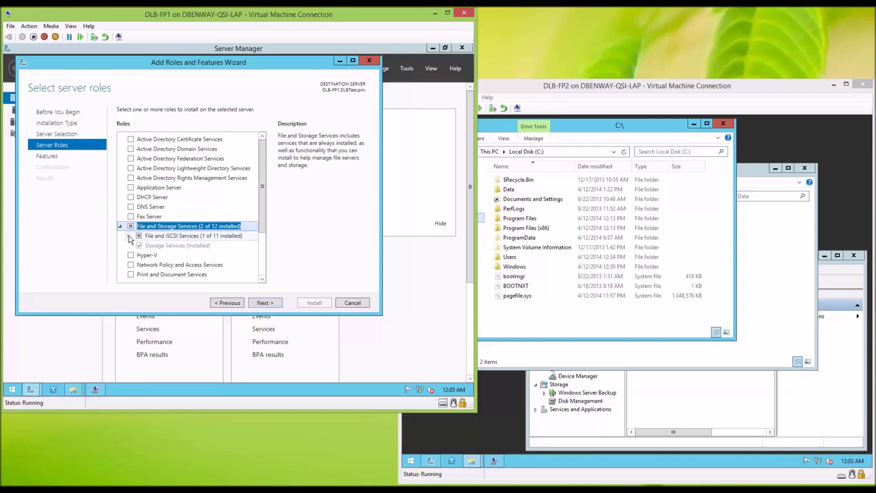
pyautogui.click(128, 236)
pyautogui.moveTo(264, 191); pyautogui.dragTo(266, 233)
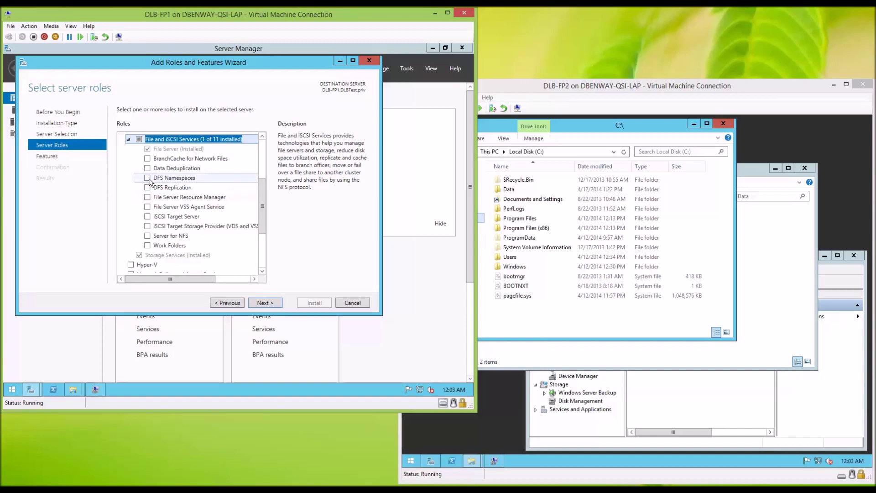
pyautogui.click(148, 178)
pyautogui.click(231, 263)
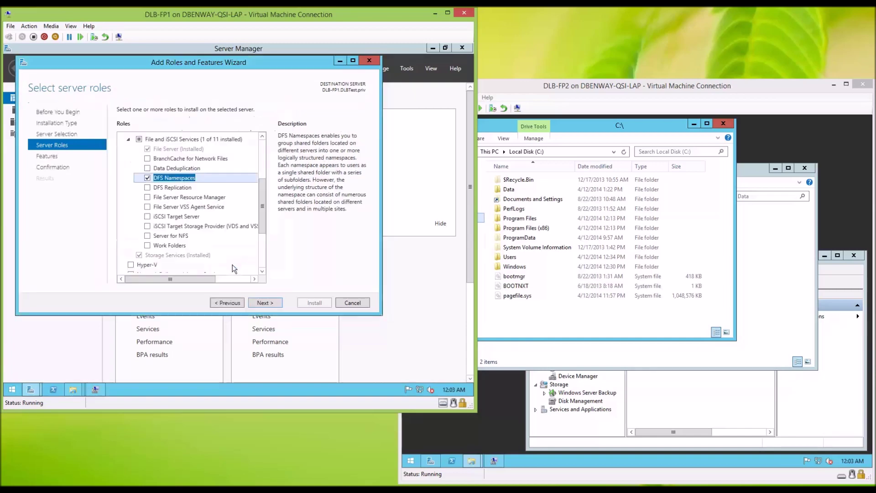
pyautogui.click(146, 187)
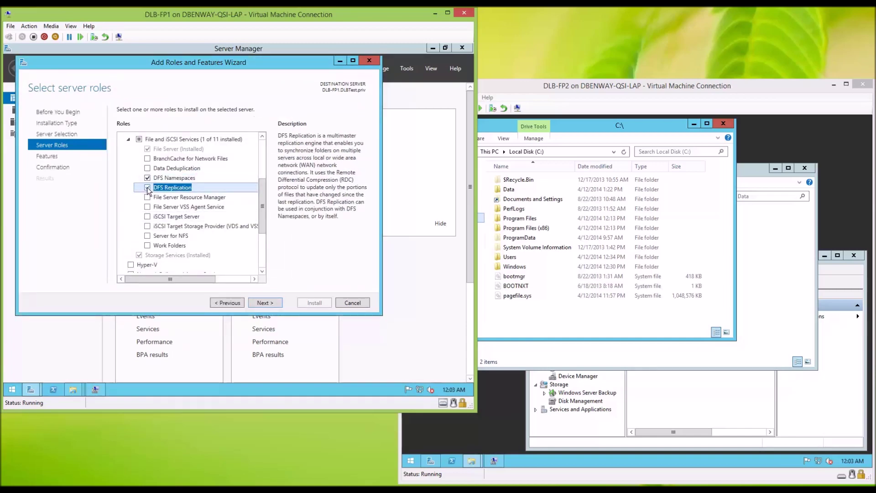
# - Accept the default feature selection and start installing the chosen DFS role services on DLB-FP1
pyautogui.click(265, 303)
pyautogui.click(264, 302)
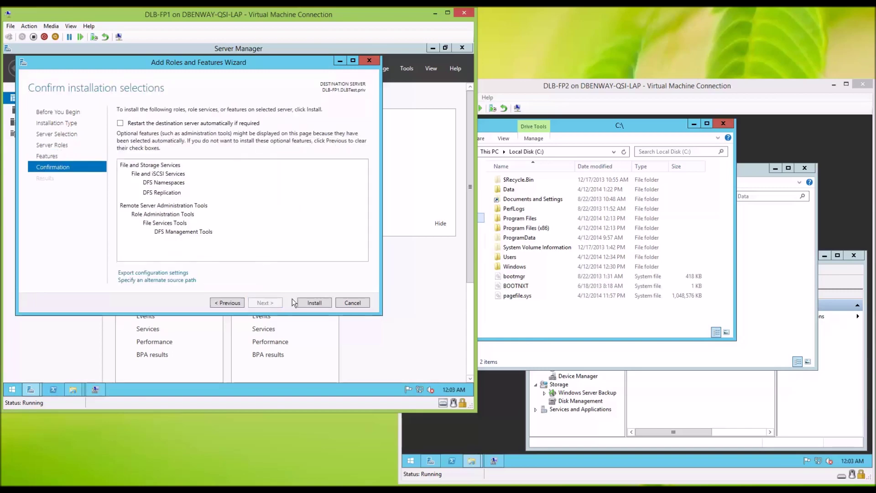
pyautogui.click(308, 302)
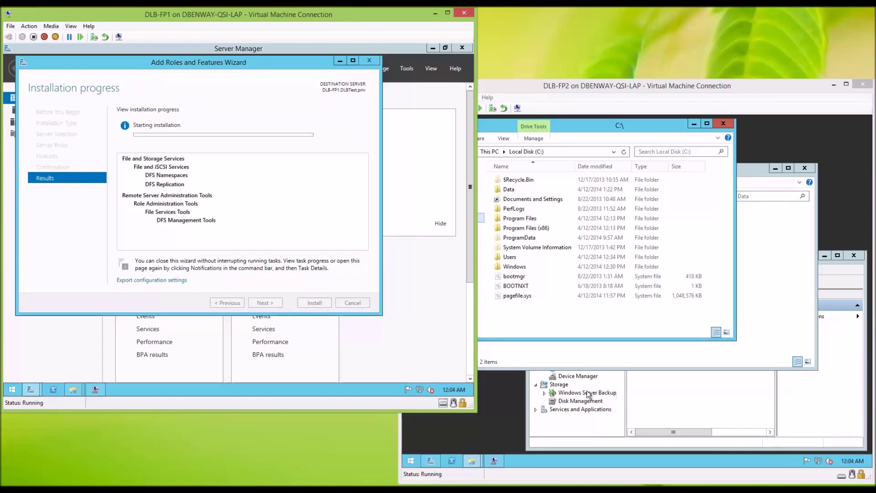
# - Start the Add Roles and Features Wizard on DLB-FP2 and proceed to server role selection with the default installation type and destination server
pyautogui.click(429, 461)
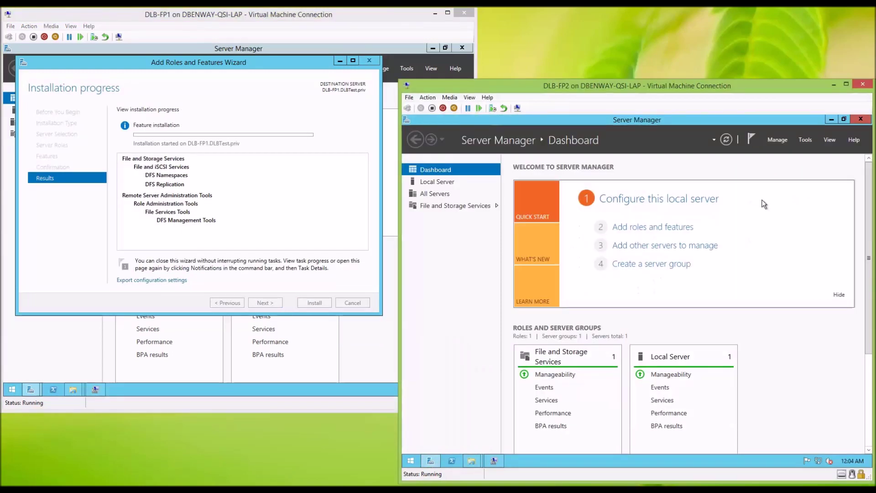
pyautogui.click(777, 139)
pyautogui.click(793, 150)
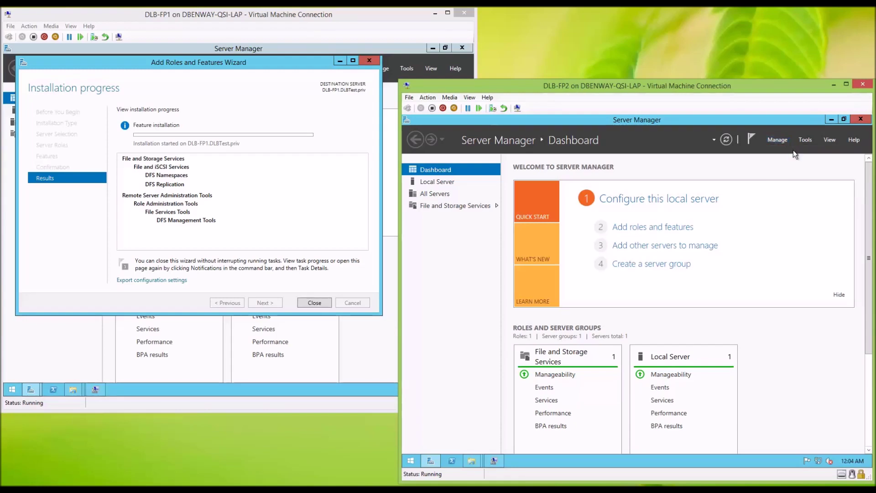
pyautogui.click(684, 397)
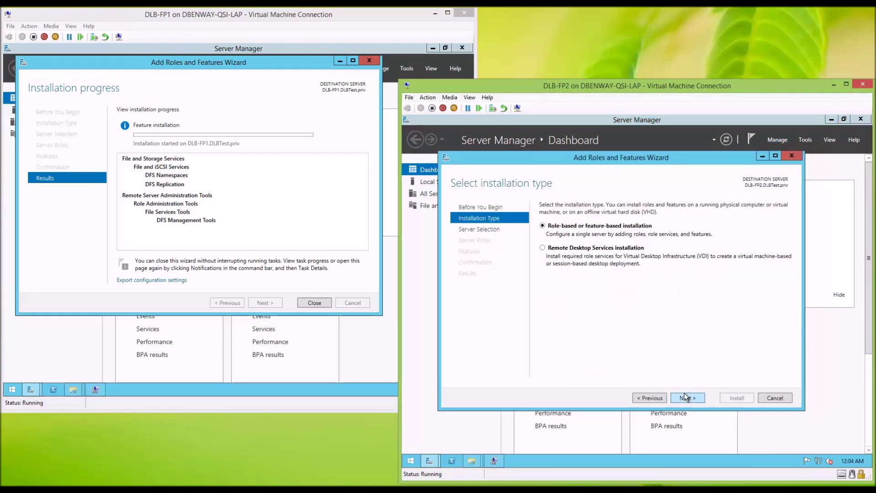
pyautogui.click(684, 397)
pyautogui.click(684, 397)
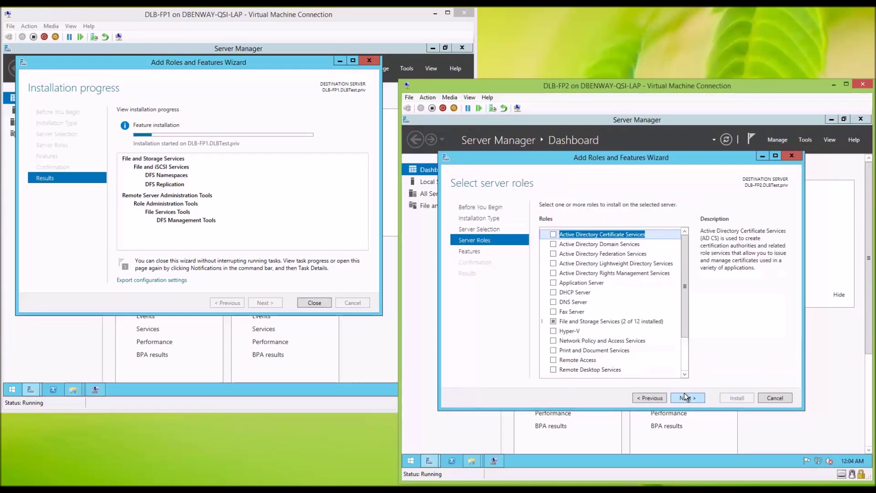
# - Select DFS Namespaces, with its required features, and DFS Replication under File and iSCSI Services on DLB-FP2
pyautogui.click(543, 321)
pyautogui.click(551, 331)
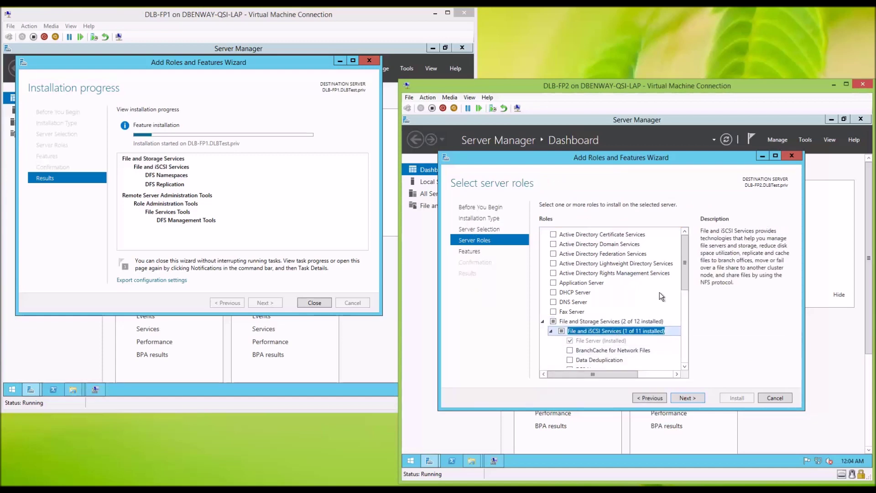
pyautogui.moveTo(683, 272); pyautogui.dragTo(684, 319)
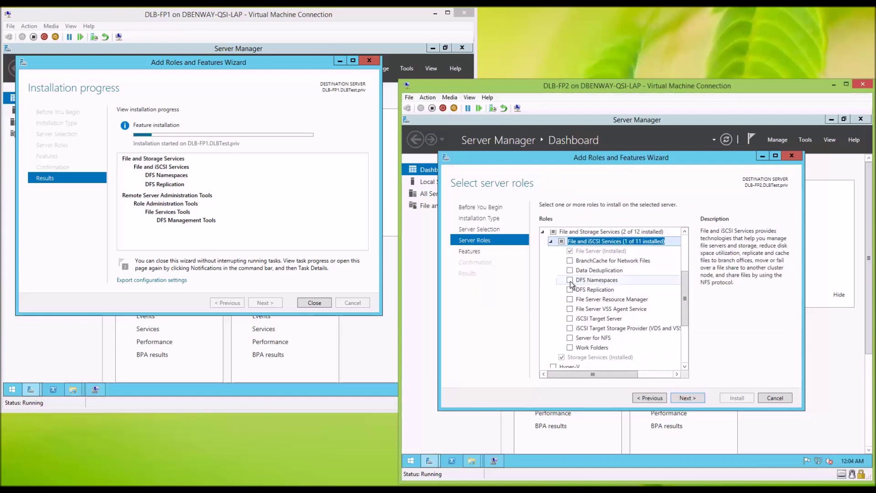
pyautogui.click(570, 281)
pyautogui.click(647, 356)
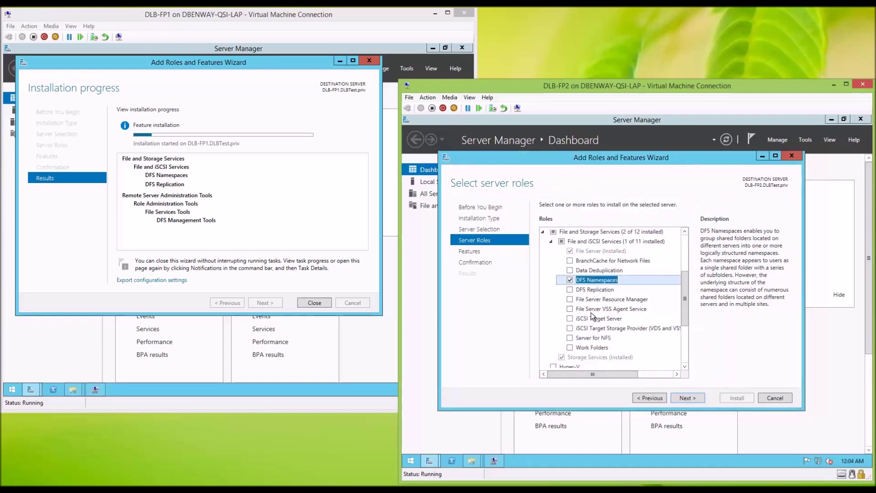
pyautogui.click(571, 290)
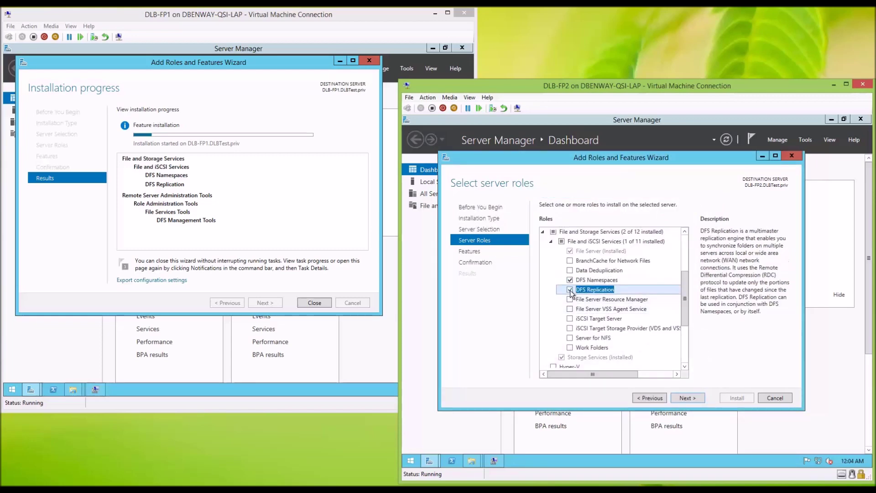
# - Accept the default features, install the DFS role services on DLB-FP2, and close the installation wizards on both servers
pyautogui.click(681, 396)
pyautogui.click(681, 396)
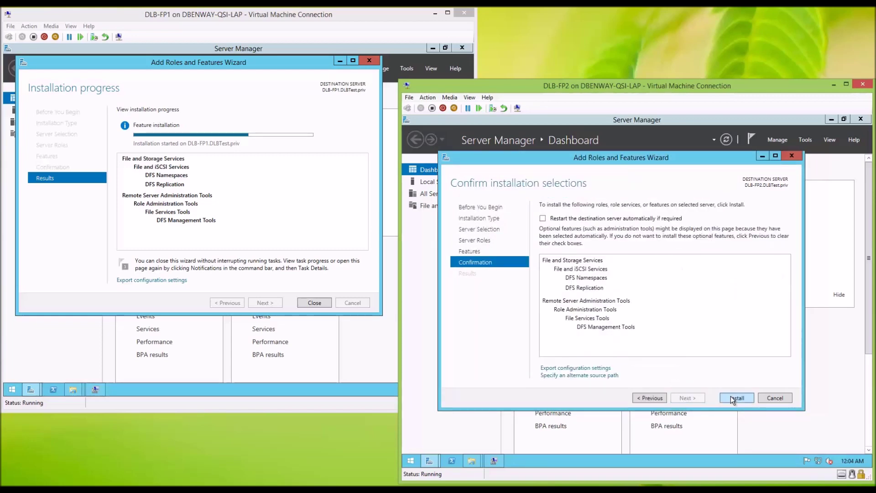
pyautogui.click(730, 396)
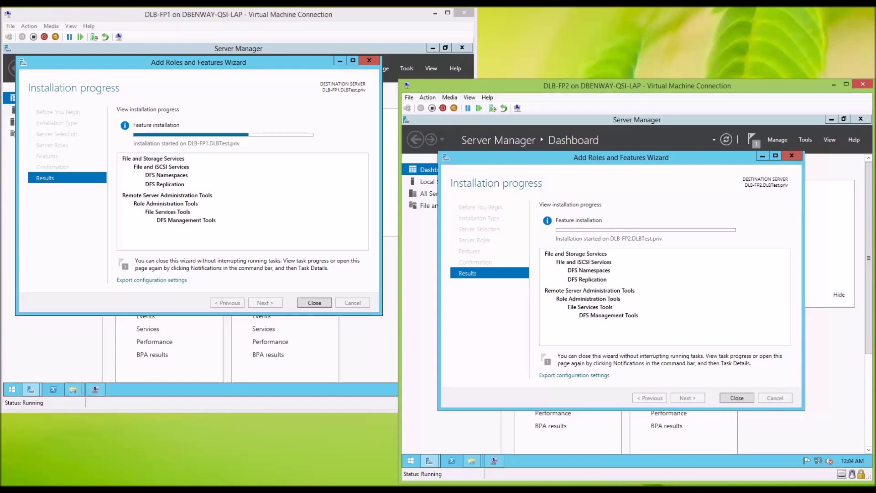
pyautogui.click(328, 302)
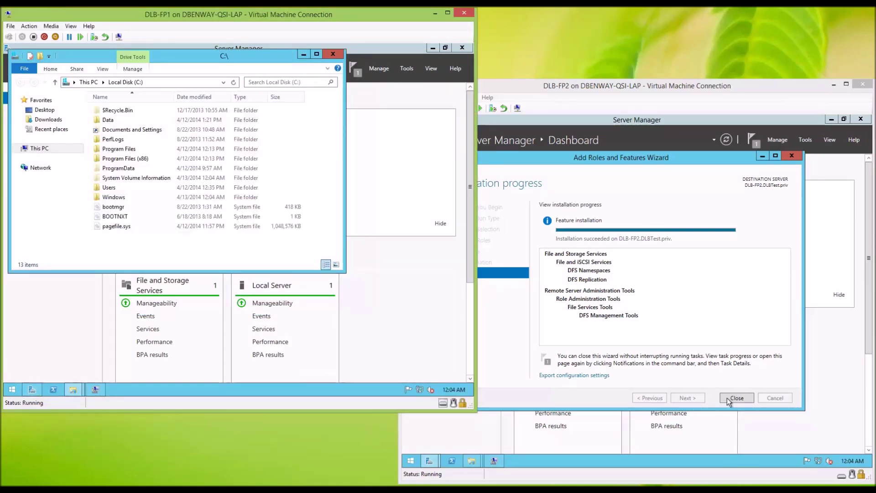
pyautogui.click(727, 398)
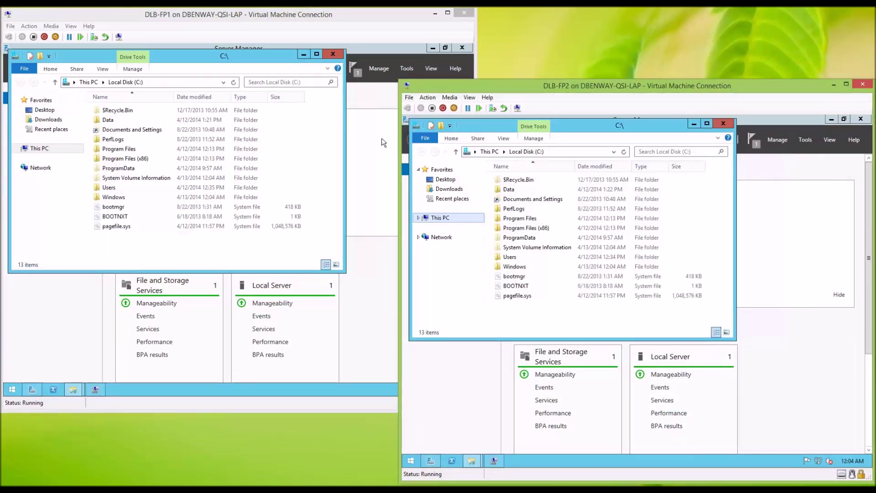
# - Check the Server Manager administrative tools on DLB-FP1 and DLB-FP2 for DFS Management
pyautogui.click(403, 68)
pyautogui.click(403, 68)
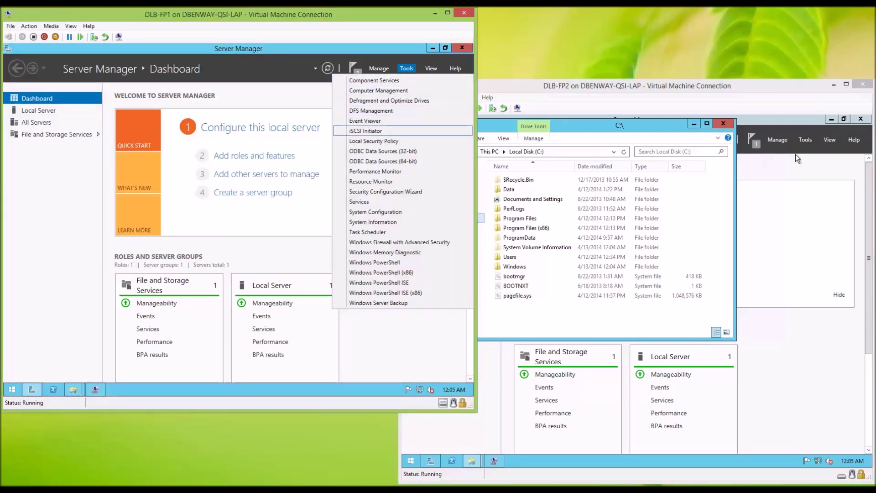
pyautogui.click(801, 139)
pyautogui.click(802, 139)
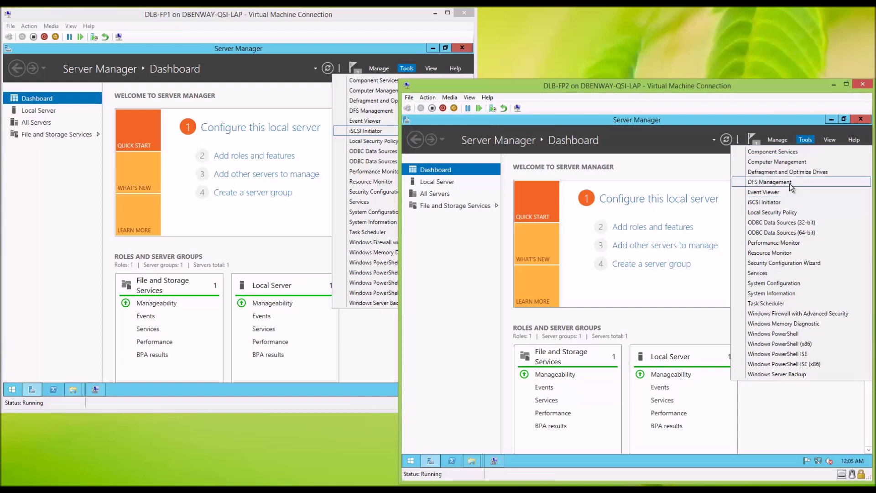
# - Minimize Server Manager on both DLB-FP2 and DLB-FP1
pyautogui.click(833, 119)
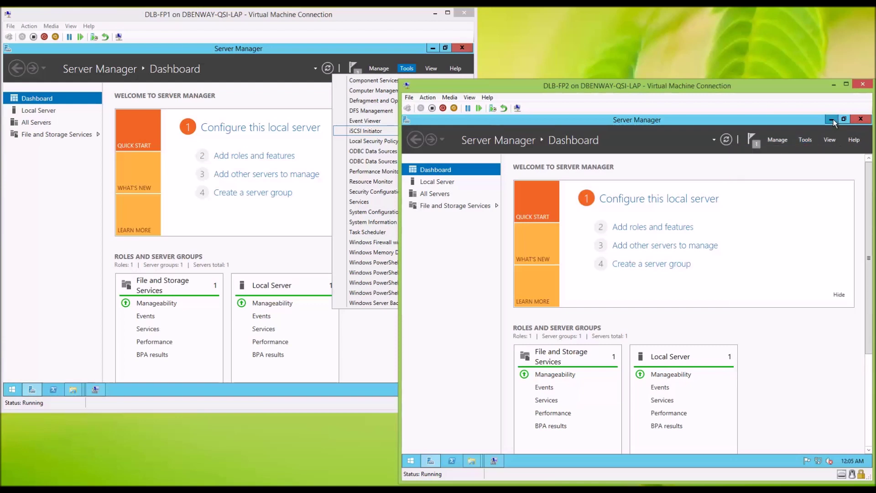
pyautogui.click(831, 120)
pyautogui.click(433, 47)
pyautogui.click(433, 48)
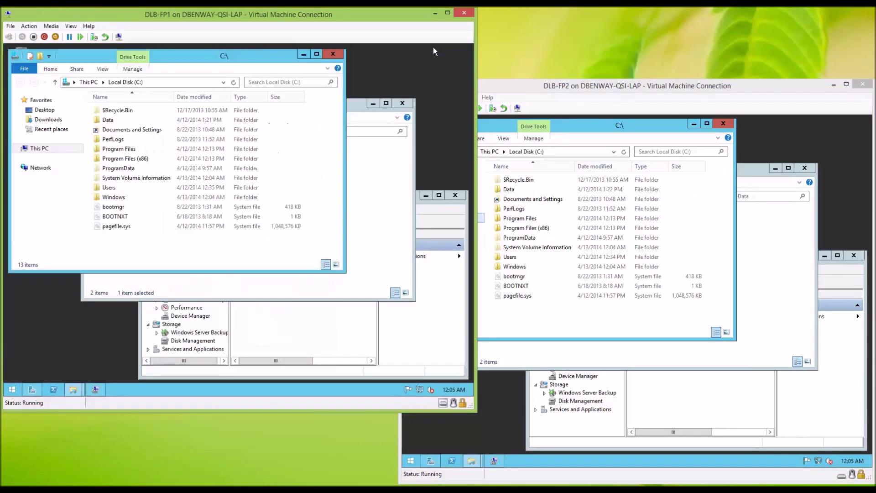
pyautogui.click(499, 375)
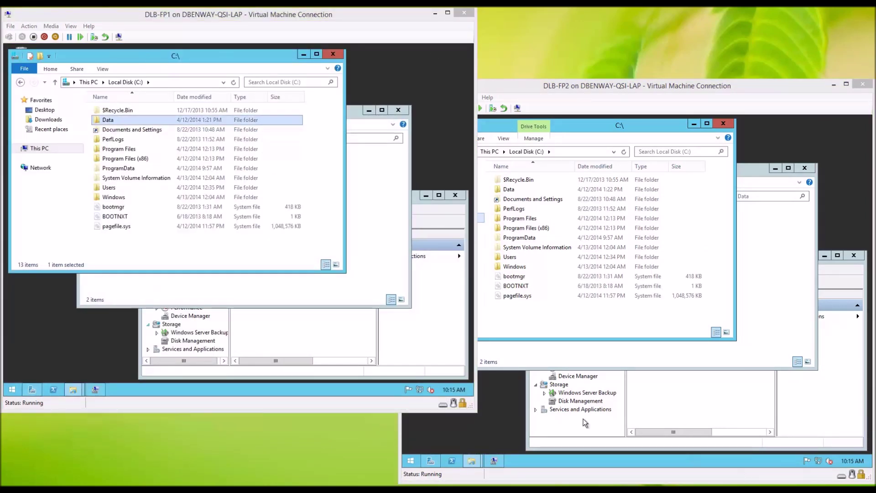
# - Open the Services console on DLB-FP1, check the status of DFS Namespace and DFS Replication, and close it
pyautogui.rightClick(12, 390)
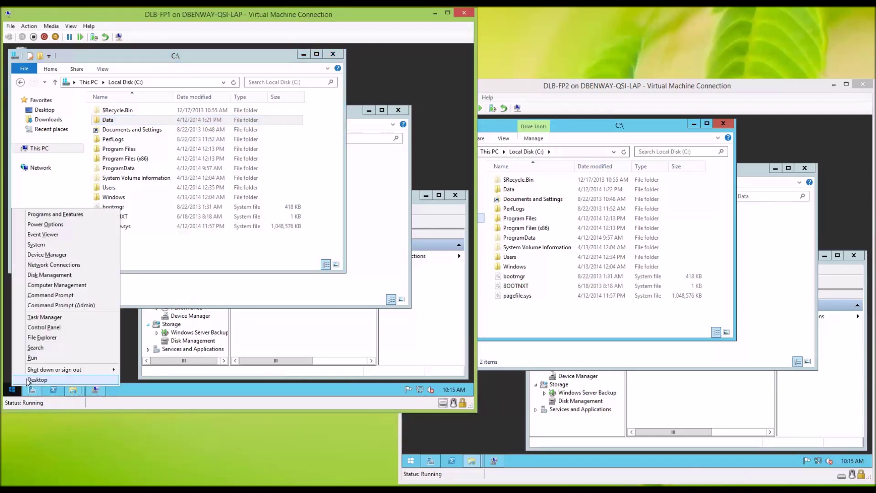
pyautogui.click(48, 360)
pyautogui.press('Return')
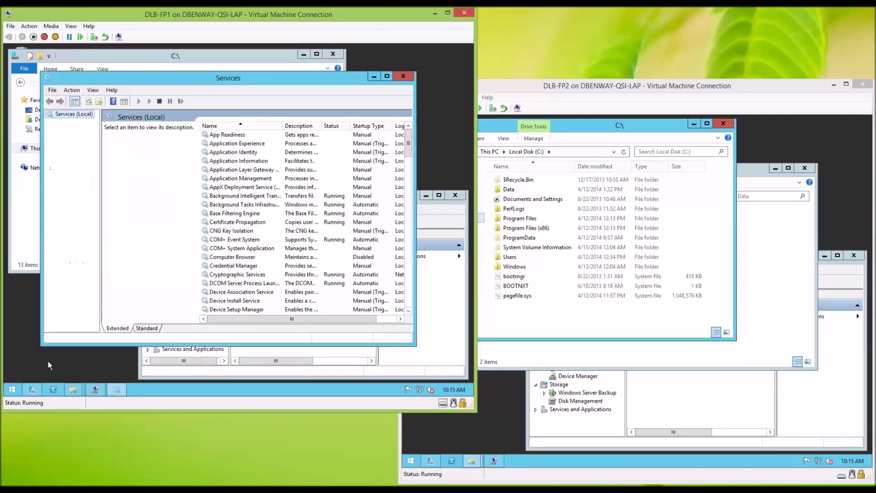
pyautogui.scroll(-4, 409, 155)
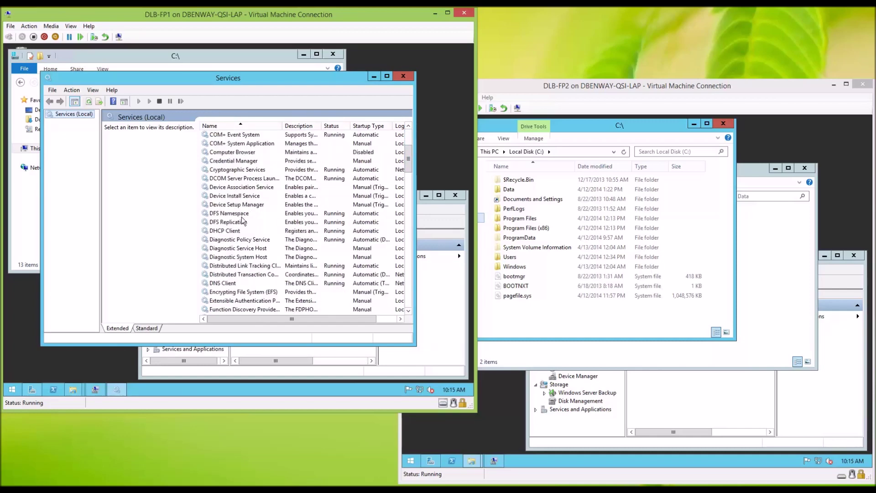
pyautogui.click(240, 214)
pyautogui.click(238, 223)
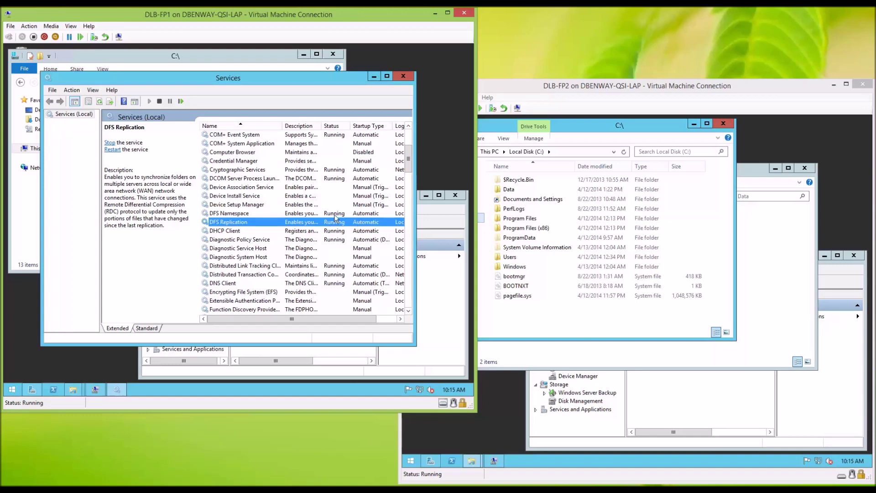
pyautogui.click(403, 77)
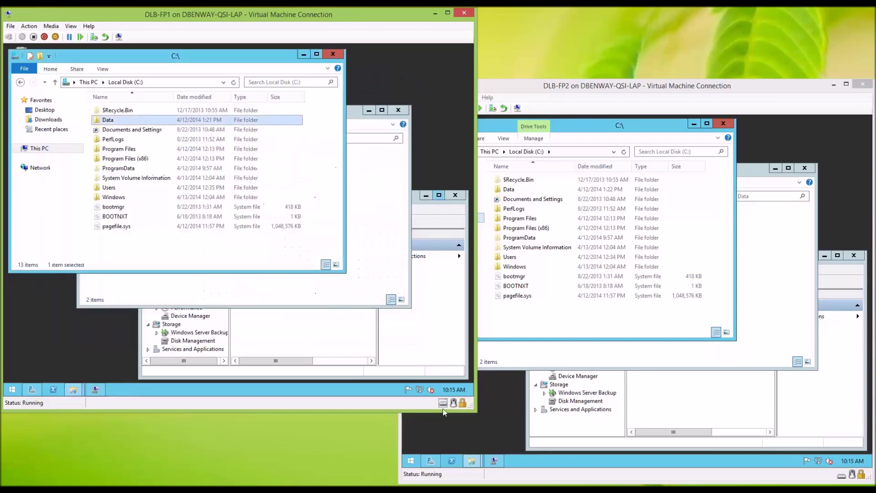
# - Run services.msc on DLB-FP2, check the status of DFS Namespace and DFS Replication, and close the console
pyautogui.click(412, 464)
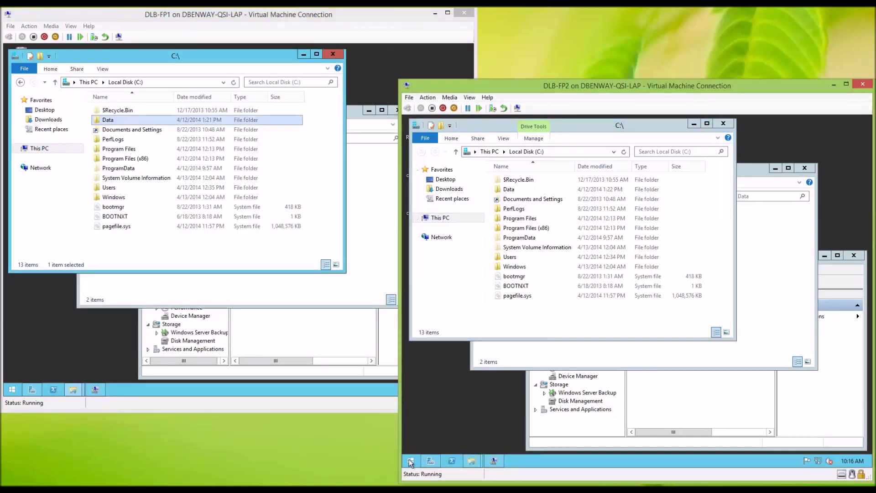
pyautogui.rightClick(412, 463)
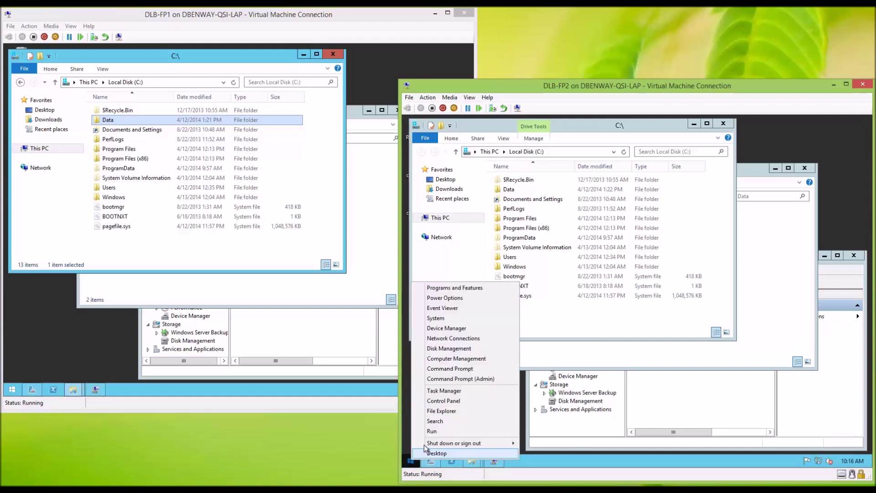
pyautogui.click(434, 433)
pyautogui.write('serv')
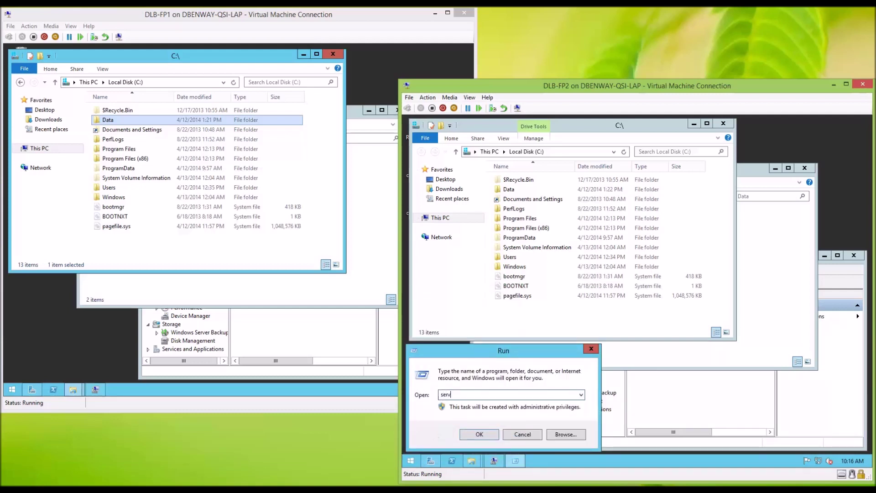
pyautogui.write('ices.msc')
pyautogui.press('Return')
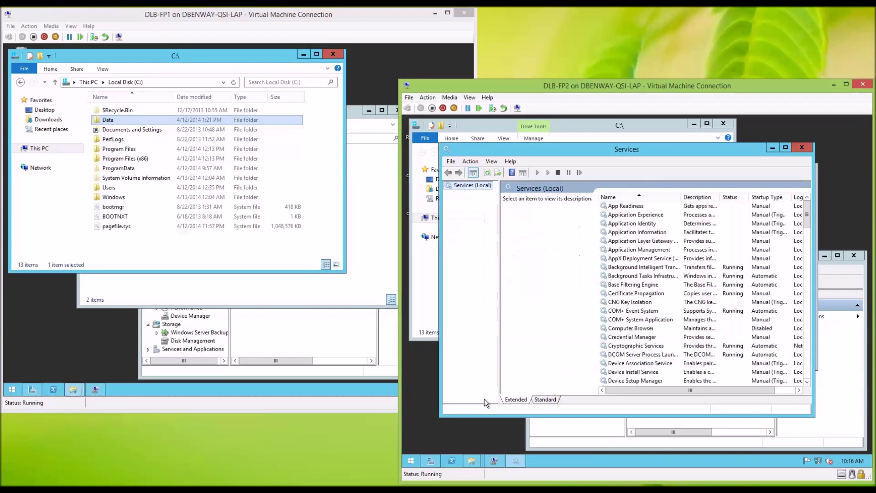
pyautogui.moveTo(805, 223); pyautogui.dragTo(808, 237)
pyautogui.click(639, 303)
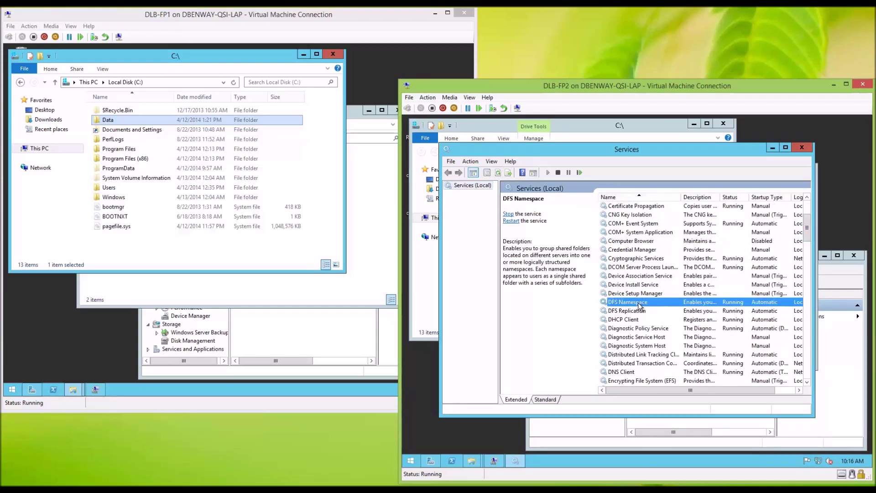
pyautogui.click(639, 312)
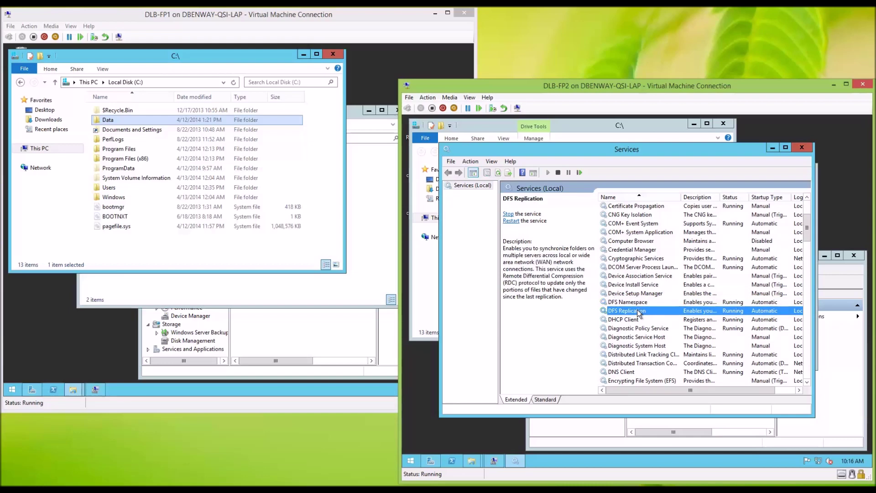
pyautogui.click(798, 146)
# - Refresh the C: drive folder listings on DLB-FP1 and DLB-FP2 to review their contents
pyautogui.click(423, 53)
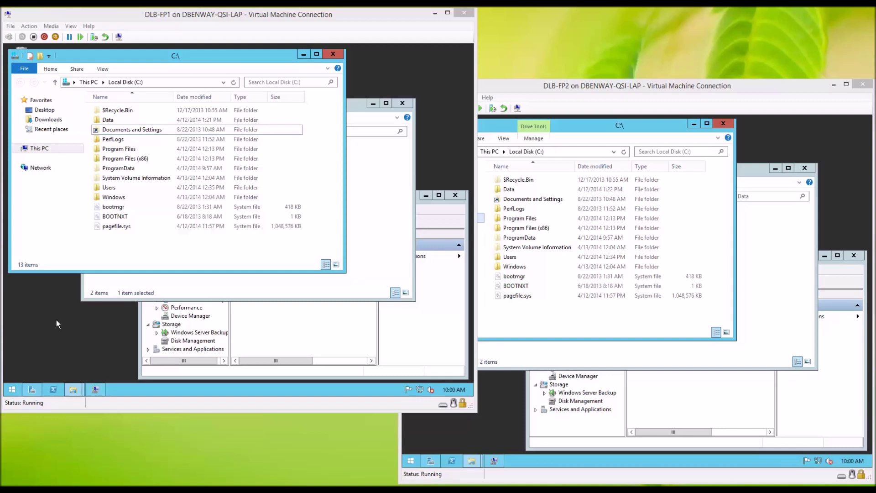
pyautogui.click(233, 82)
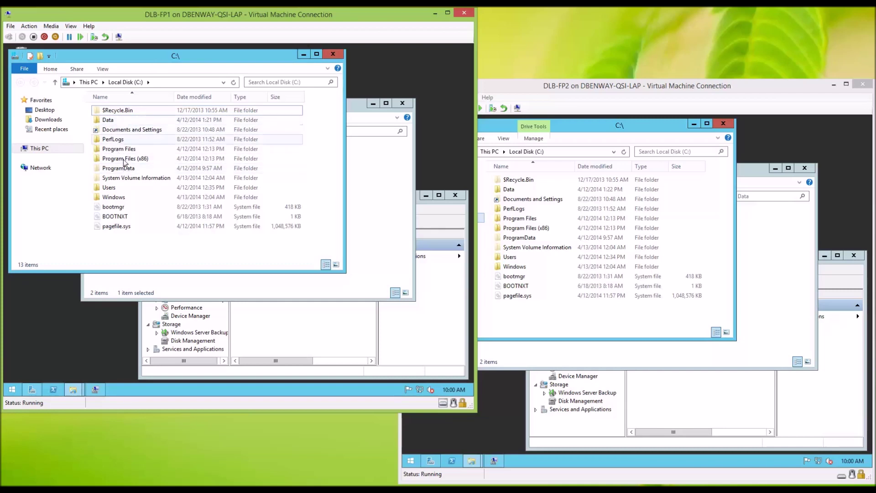
pyautogui.click(589, 135)
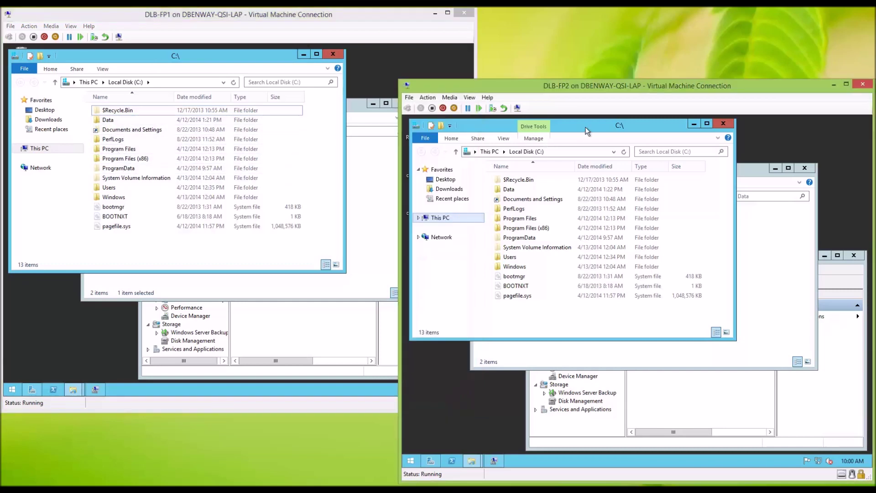
pyautogui.click(624, 151)
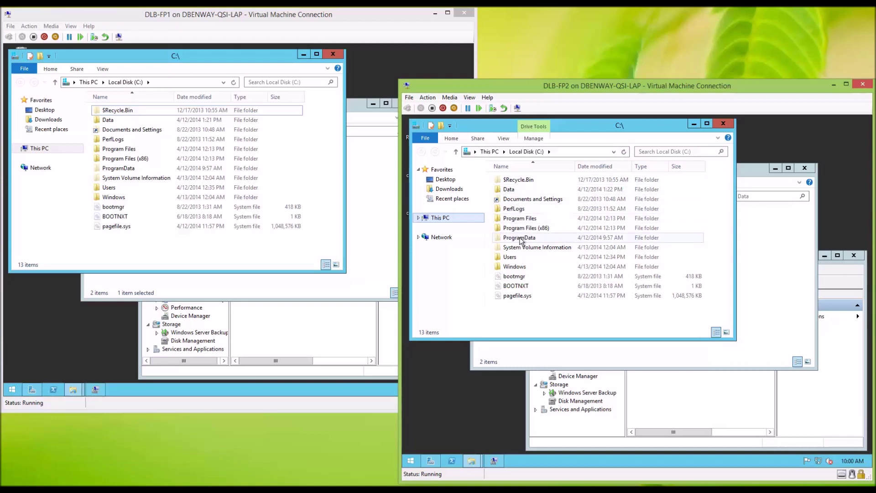
# - Restore Server Manager on DLB-FP1 and open DFS Management from it
pyautogui.click(367, 74)
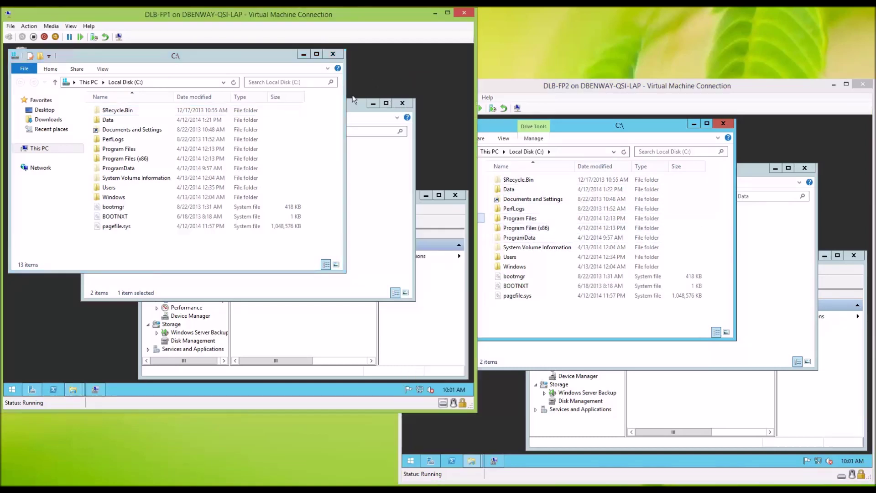
pyautogui.click(32, 389)
pyautogui.click(403, 70)
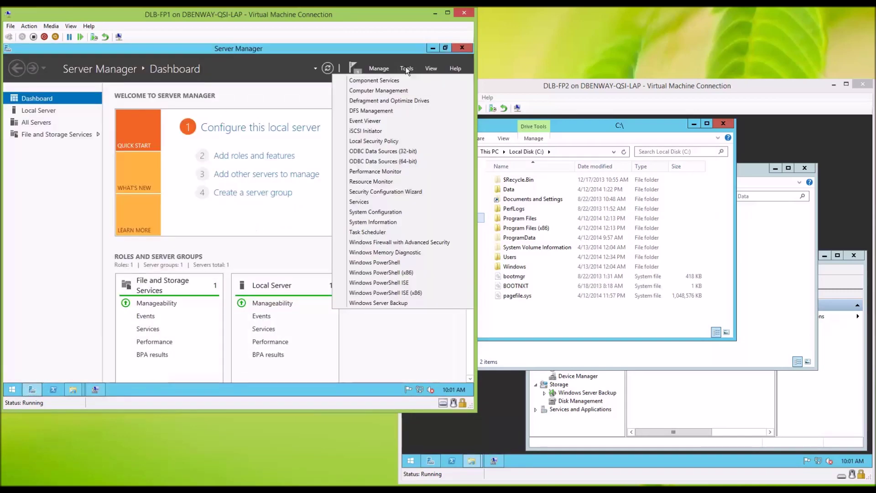
pyautogui.click(381, 111)
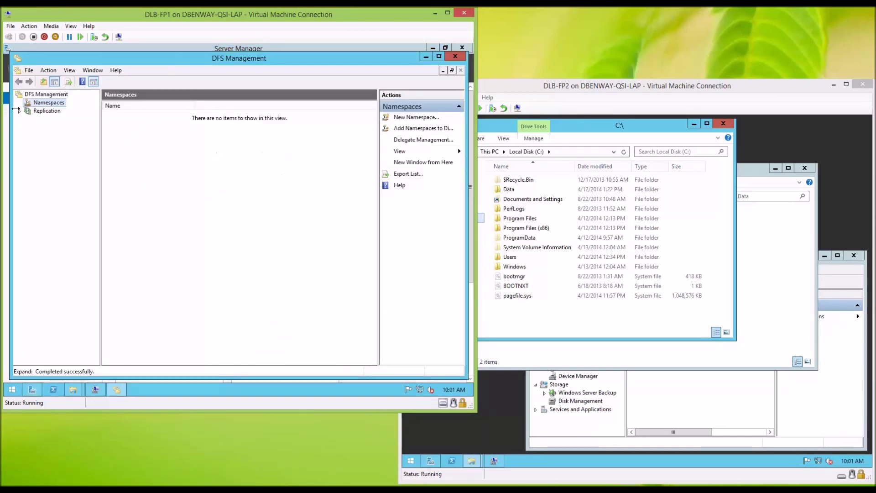
# - Start a new namespace in DFS Management with DLB-FP1 as the namespace server and proceed to its name and settings
pyautogui.rightClick(40, 103)
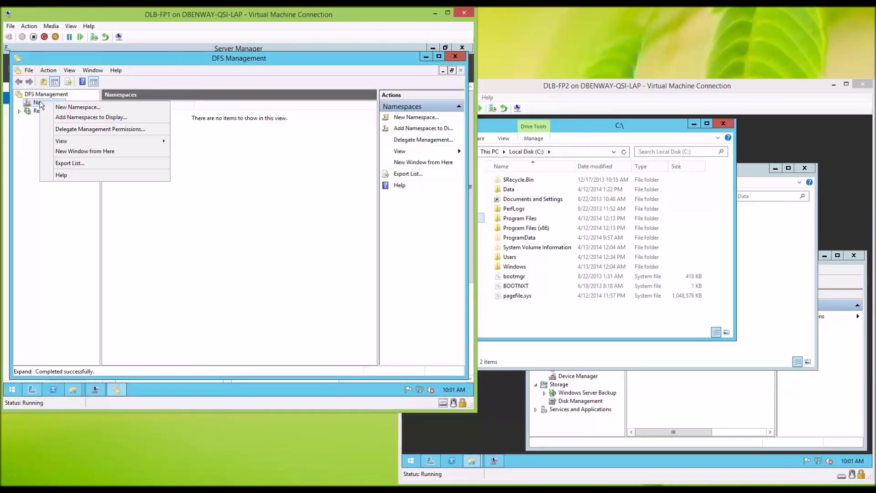
pyautogui.click(71, 108)
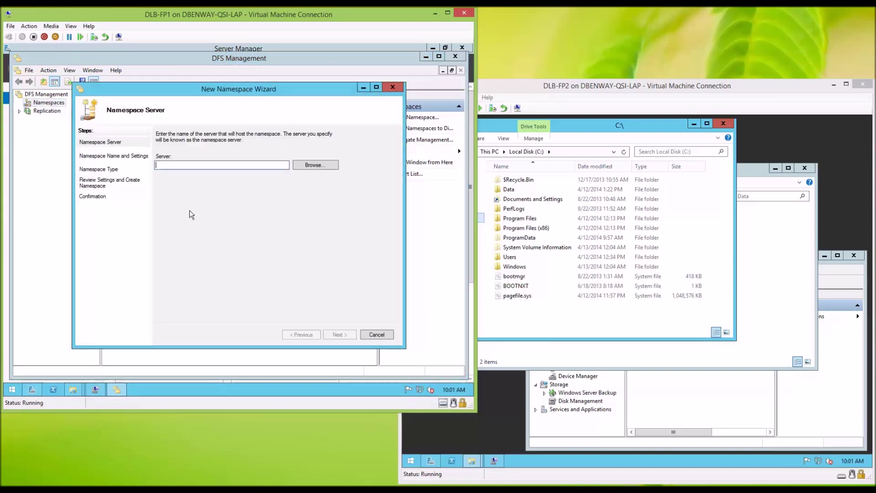
pyautogui.write('DLB-FP1')
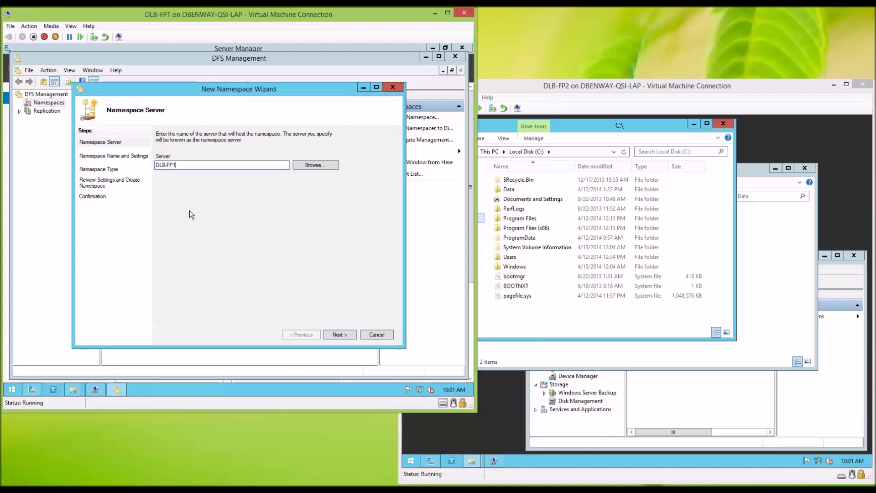
pyautogui.click(340, 334)
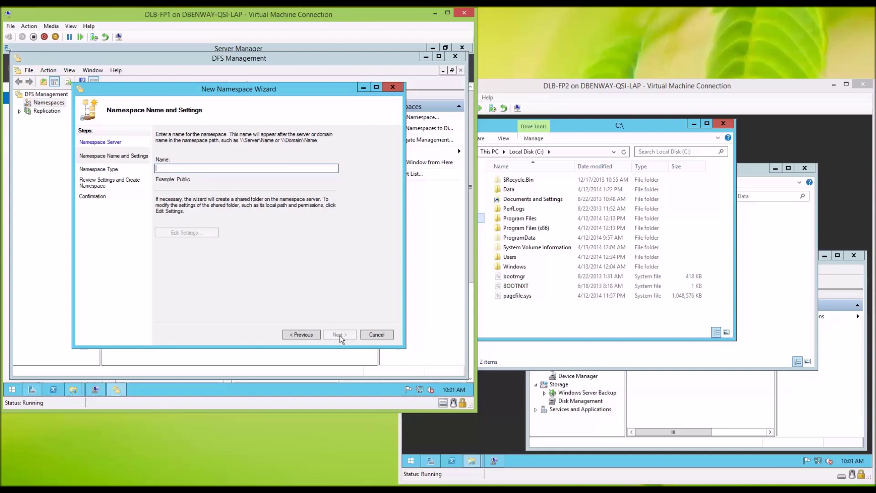
# - Name the namespace SampleDFS and set its shared folder permissions to administrators full access, other users read and write
pyautogui.write('SampleDFS')
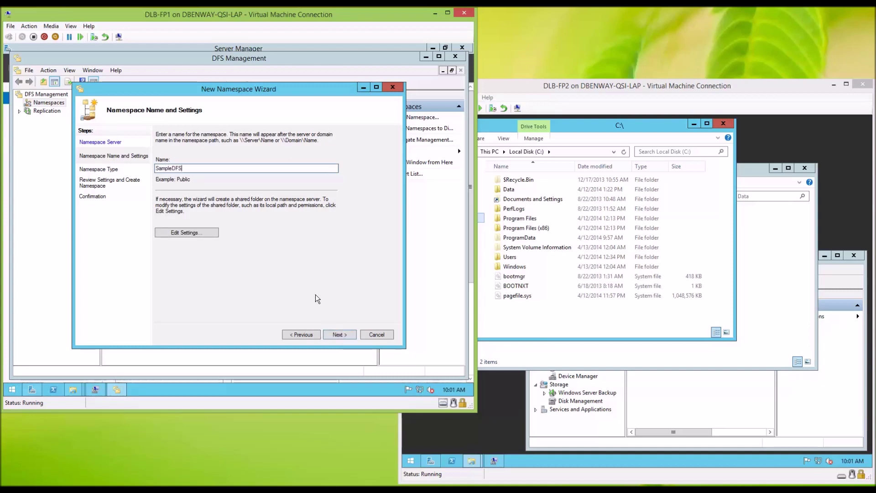
pyautogui.click(207, 231)
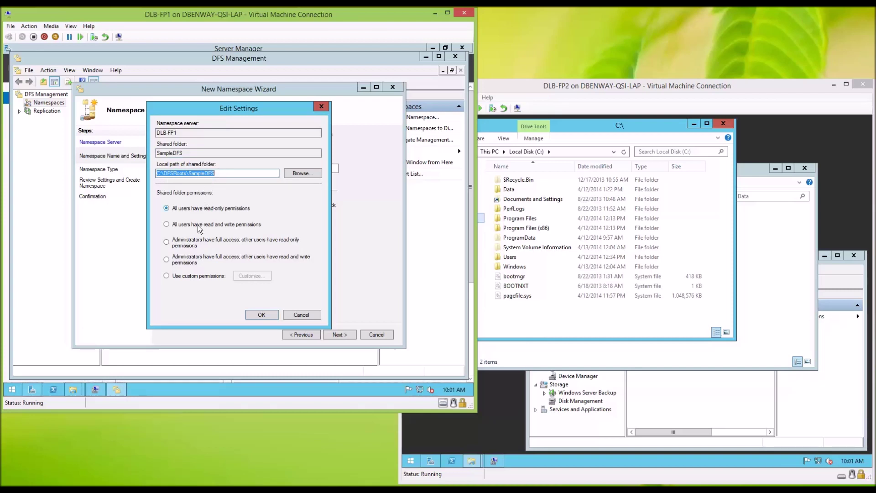
pyautogui.click(166, 259)
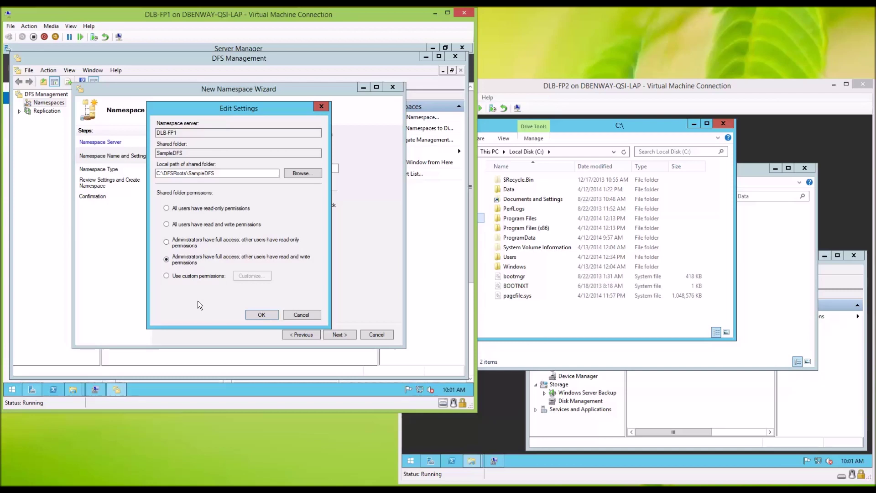
pyautogui.click(259, 315)
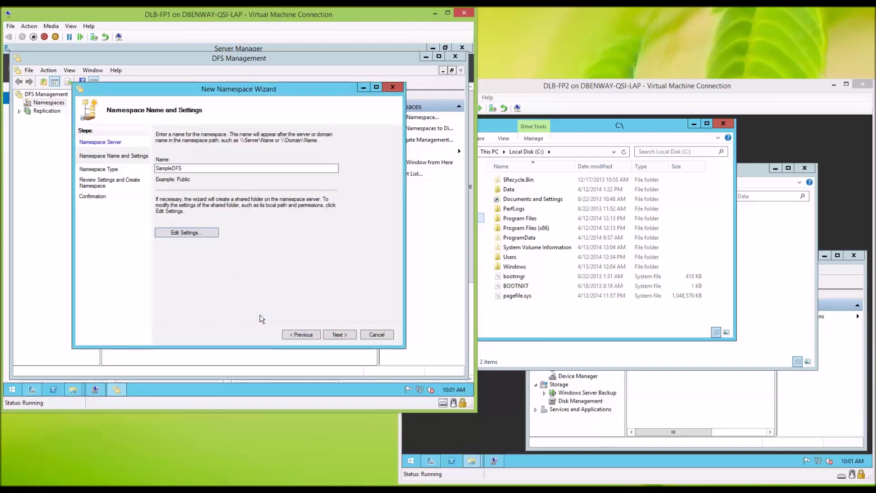
# - Create SampleDFS as a domain-based namespace with Windows Server 2008 mode enabled, and display it in the Namespaces tree
pyautogui.click(341, 335)
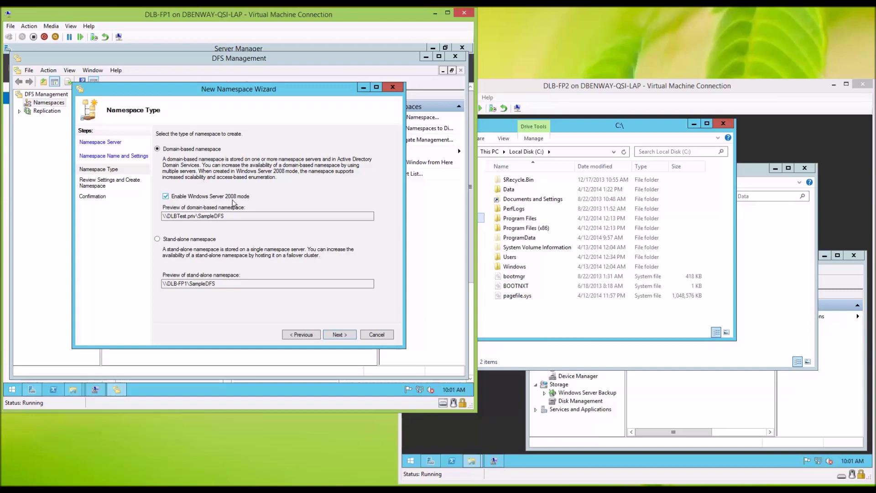
pyautogui.click(345, 337)
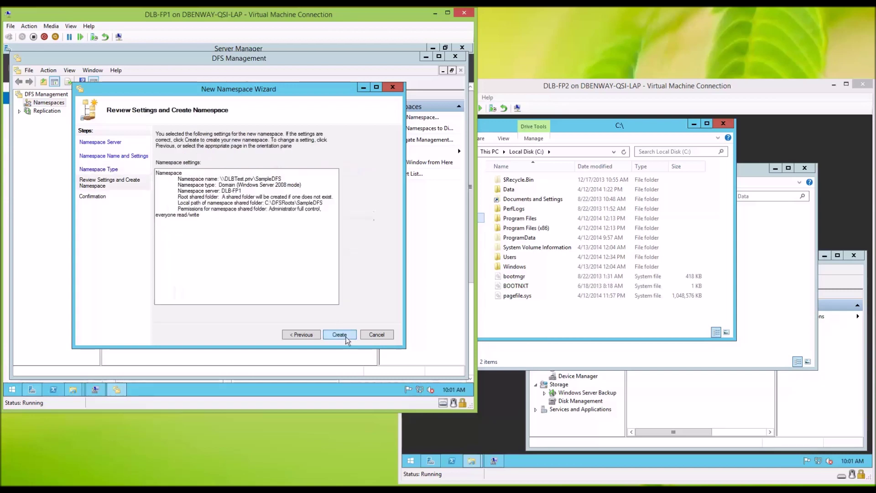
pyautogui.click(346, 336)
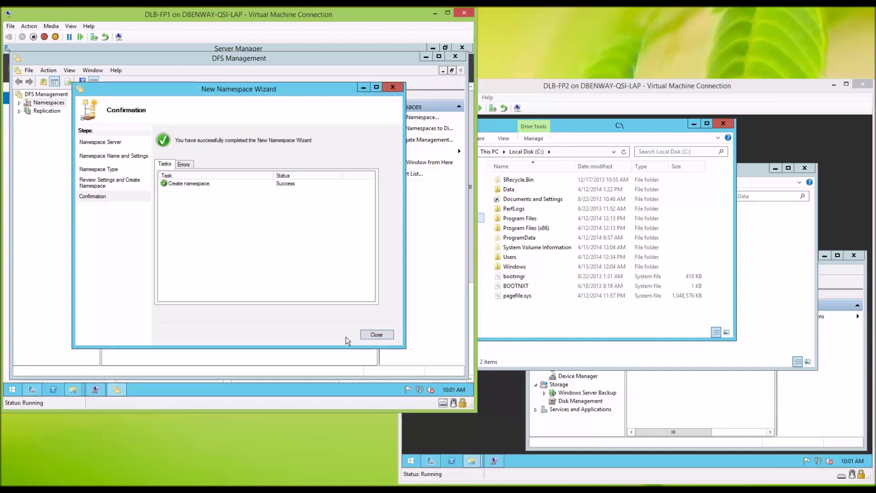
pyautogui.click(371, 336)
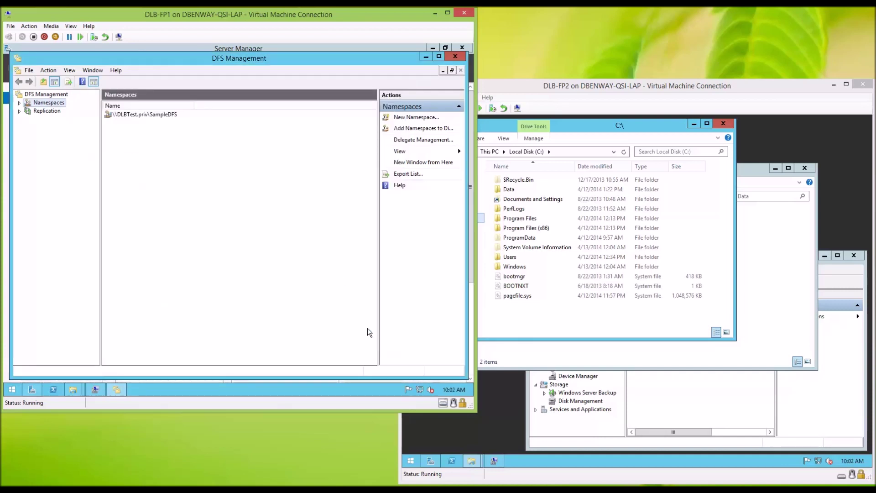
pyautogui.click(19, 102)
pyautogui.click(52, 111)
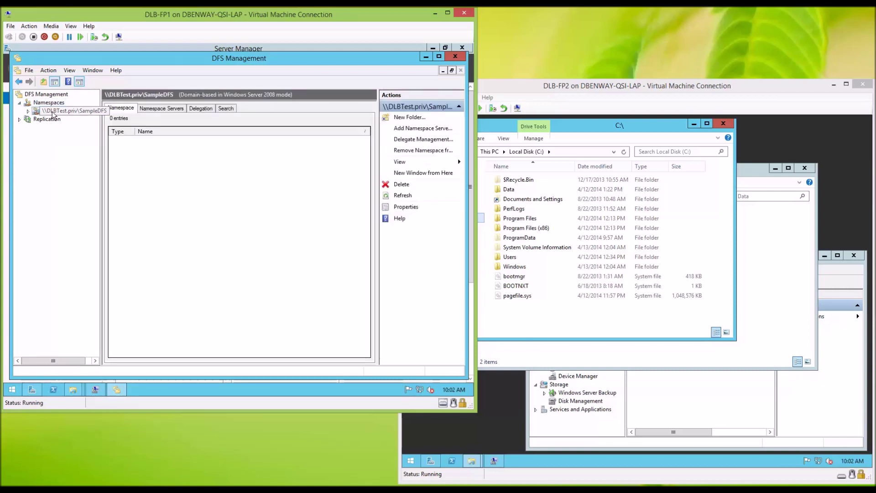
# - Close DFS Management, minimize Server Manager on DLB-FP1, and compare the C: drive folders on DLB-FP1 and DLB-FP2
pyautogui.click(451, 56)
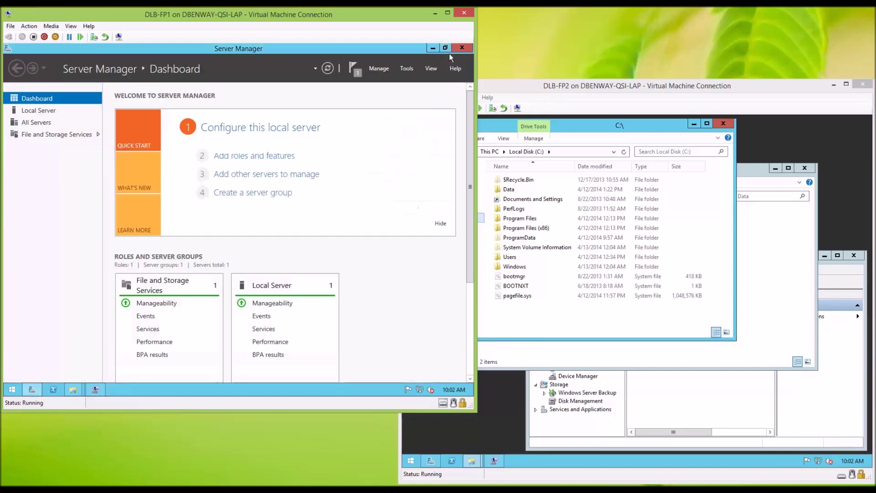
pyautogui.click(433, 48)
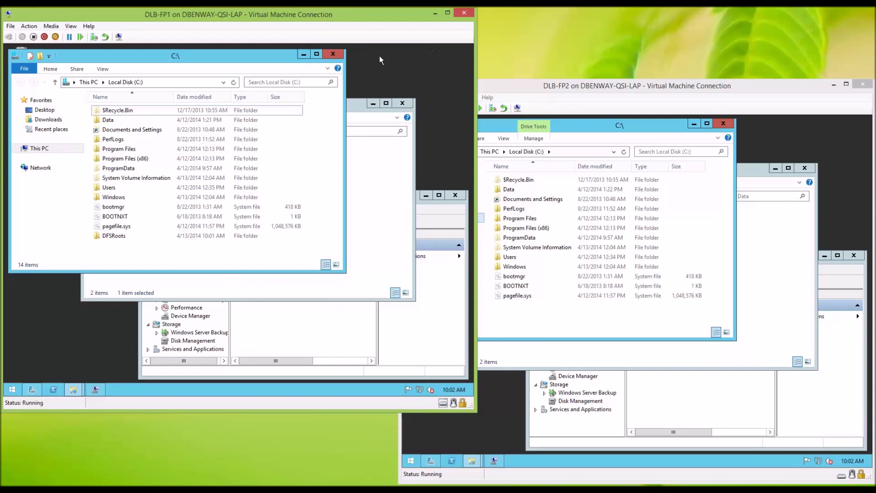
pyautogui.click(234, 82)
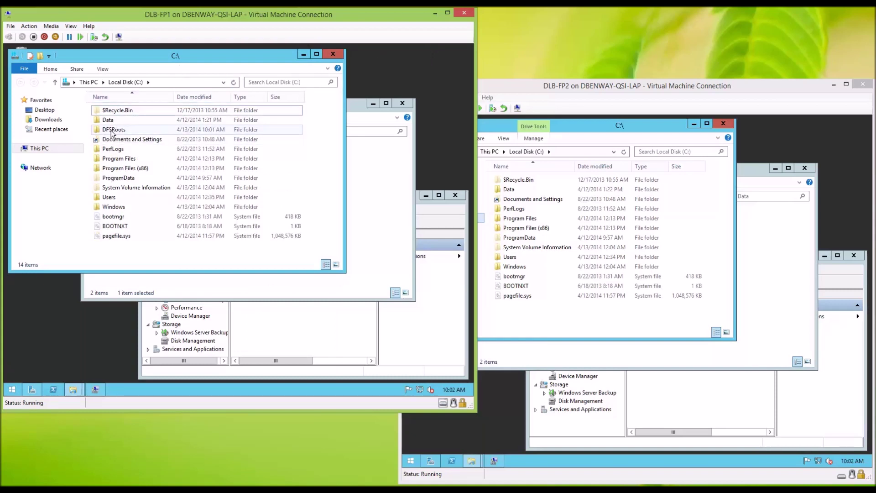
pyautogui.click(587, 124)
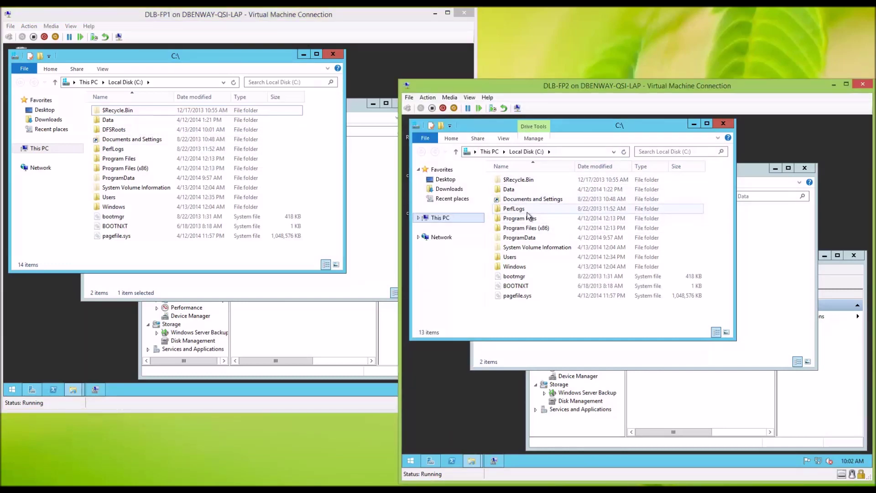
# - Inspect the contents of the SampleDFS folder within C:\DFSRoots on DLB-FP1 and return to DFSRoots
pyautogui.click(377, 77)
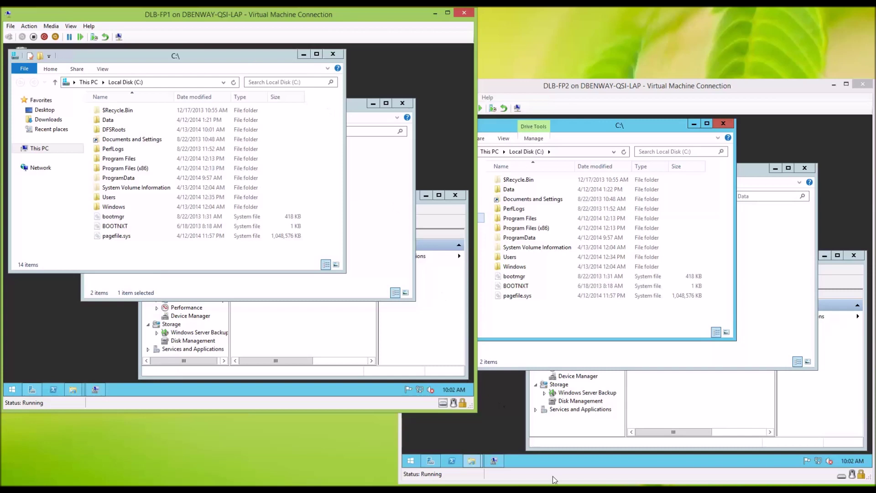
pyautogui.click(560, 489)
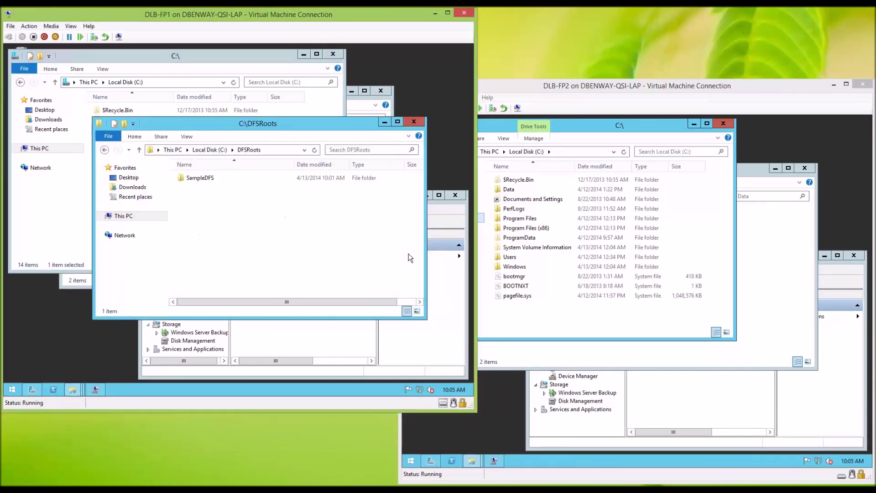
pyautogui.doubleClick(199, 178)
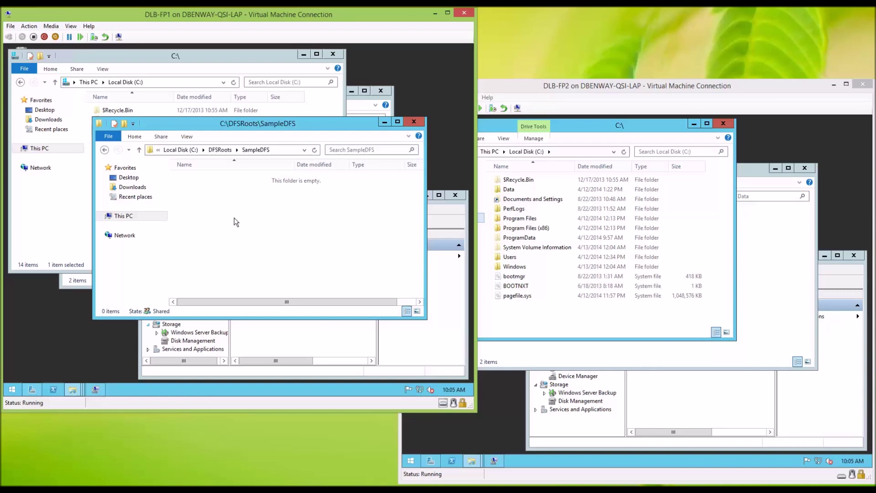
pyautogui.click(228, 150)
# - Review the folders in C:\Data and the shares listed in Computer Management on DLB-FP1
pyautogui.click(360, 106)
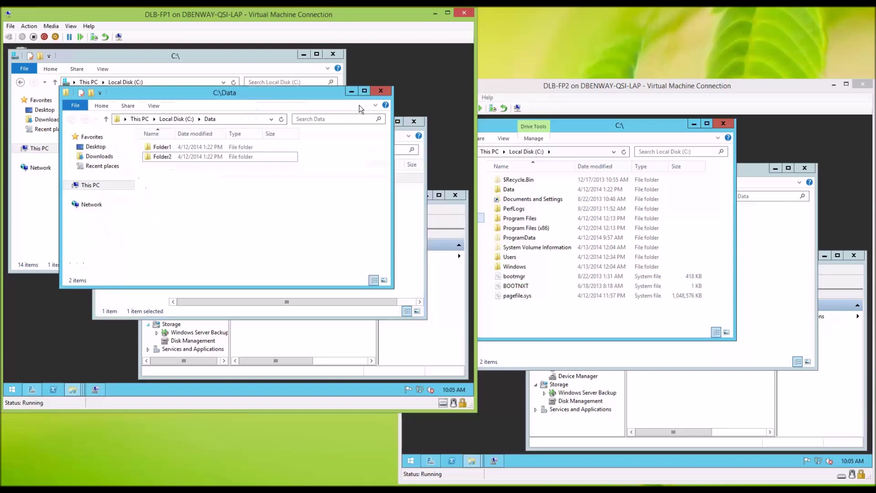
pyautogui.click(267, 59)
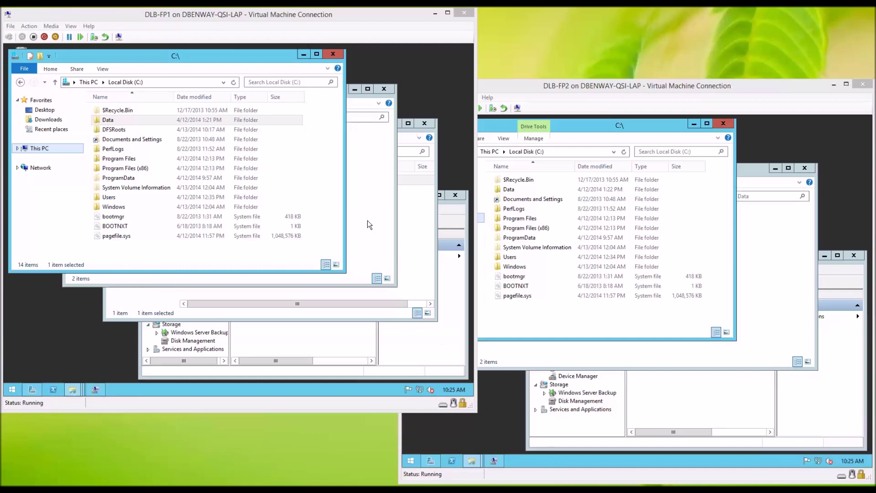
pyautogui.click(368, 220)
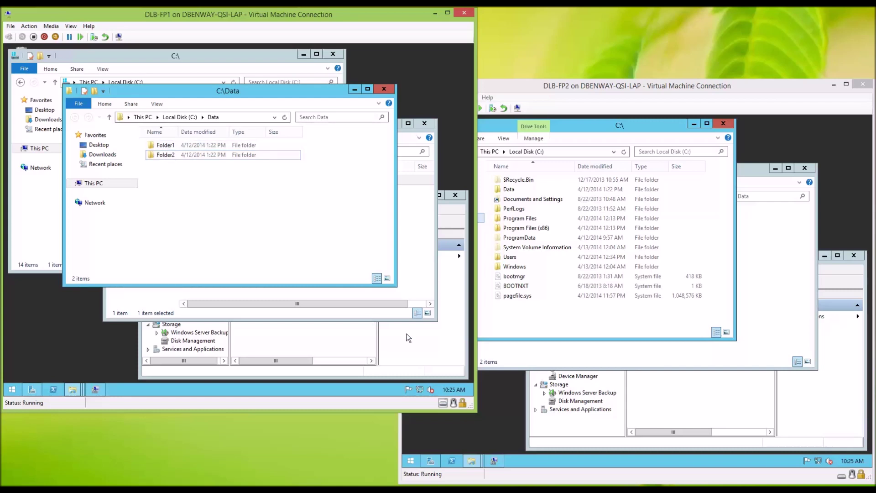
pyautogui.click(414, 343)
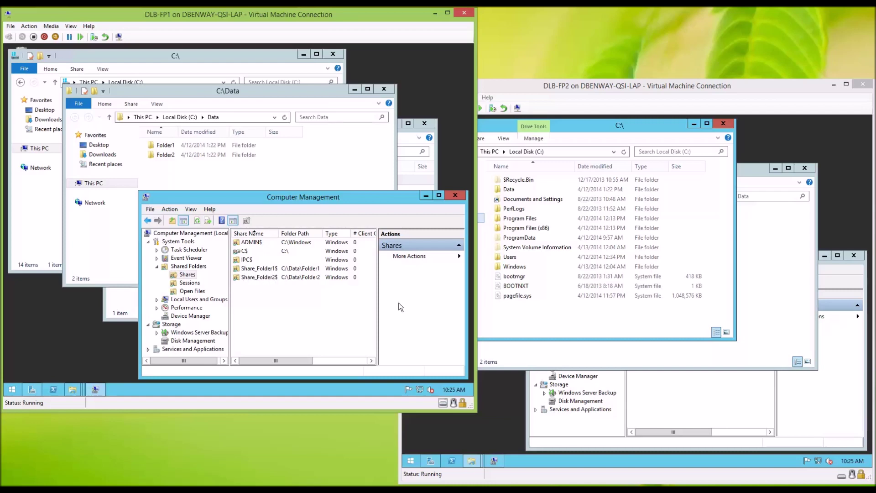
# - Review the folders in C:\Data and the shares listed in Computer Management on DLB-FP2
pyautogui.click(769, 310)
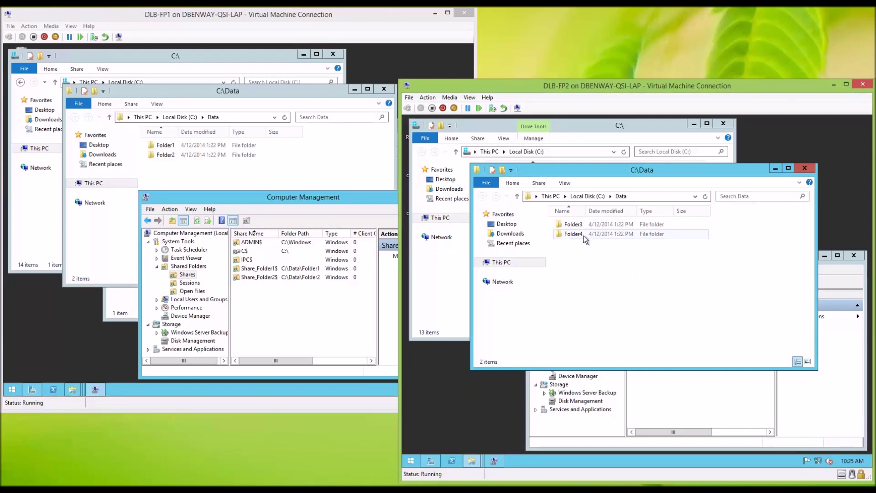
pyautogui.click(814, 396)
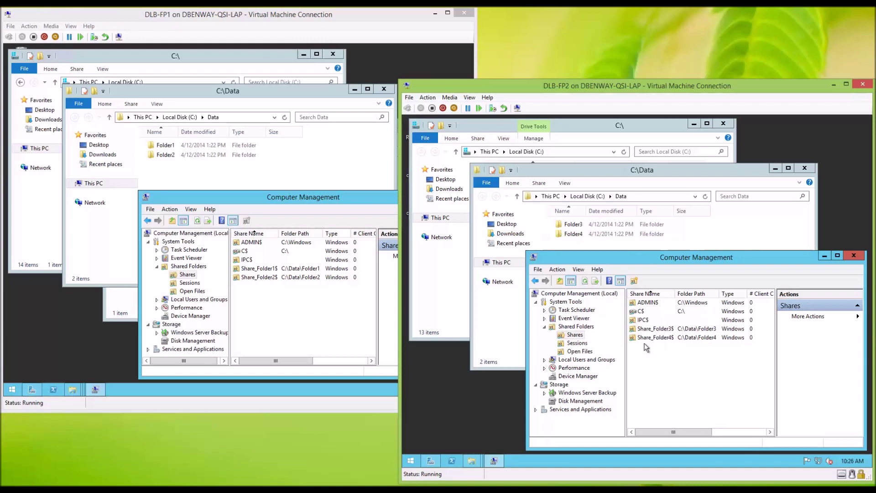
pyautogui.click(751, 226)
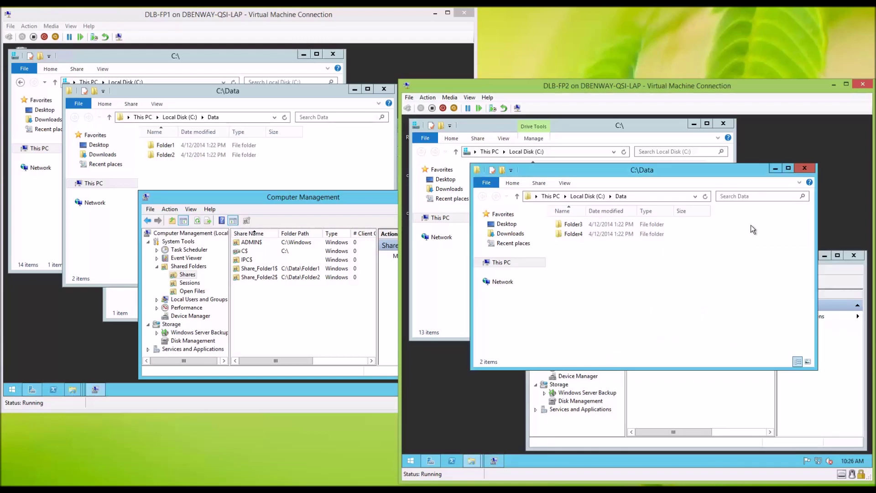
pyautogui.click(662, 128)
# - Review the open DFSRoots, Data and C: folder windows on DLB-FP1 once more
pyautogui.click(122, 297)
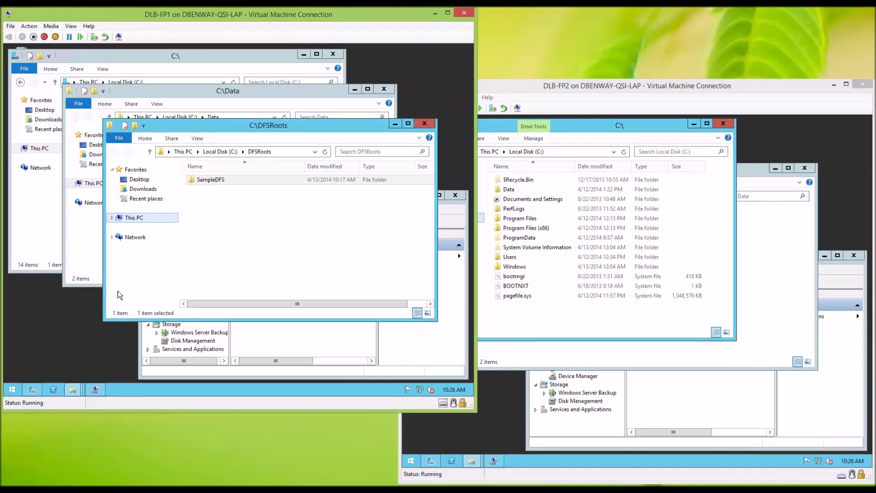
pyautogui.click(83, 262)
pyautogui.click(43, 236)
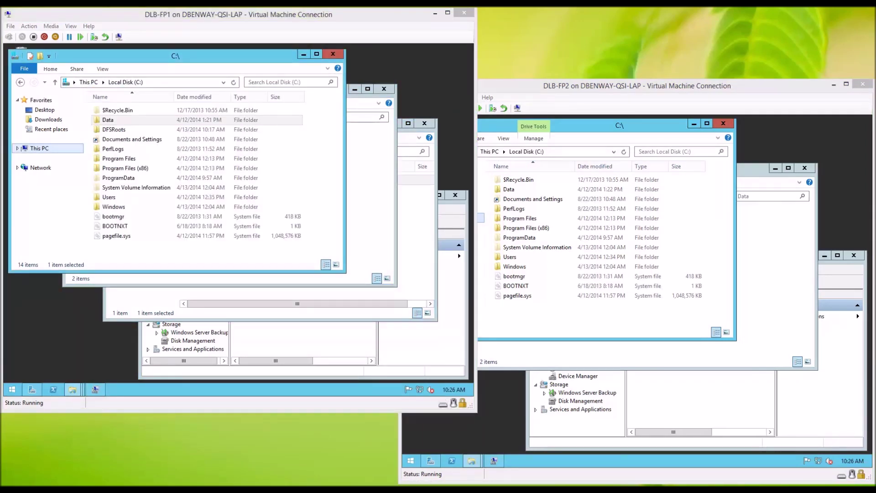
# - Restore Server Manager on DLB-FP1 and reopen DFS Management from it
pyautogui.click(32, 390)
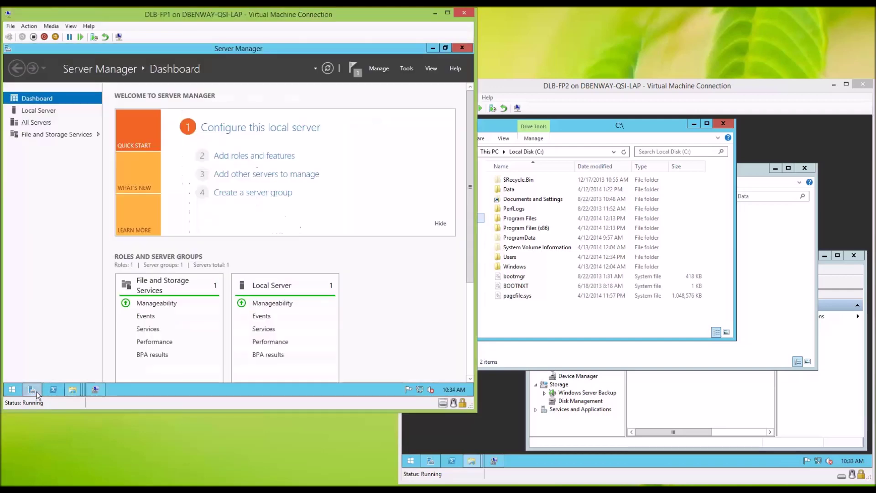
pyautogui.click(406, 68)
pyautogui.click(371, 111)
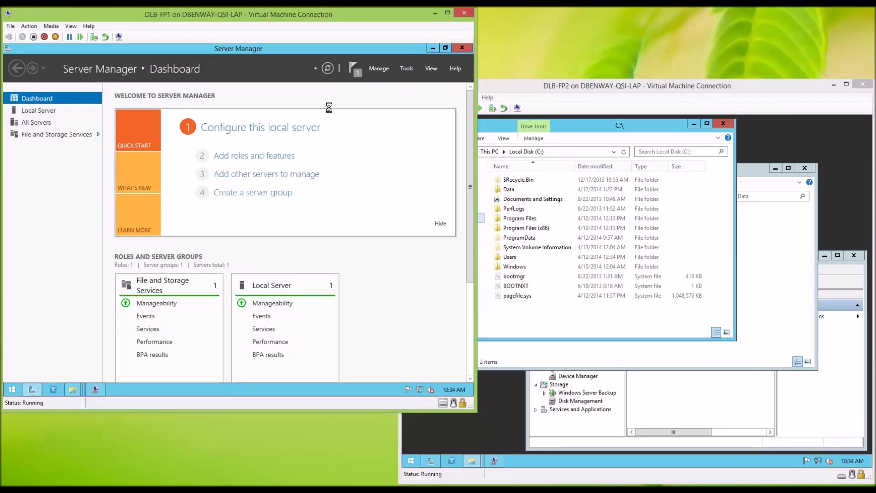
# - Start a new folder in the SampleDFS namespace and name it DFS_Folder1
pyautogui.click(19, 104)
pyautogui.click(59, 111)
pyautogui.rightClick(59, 112)
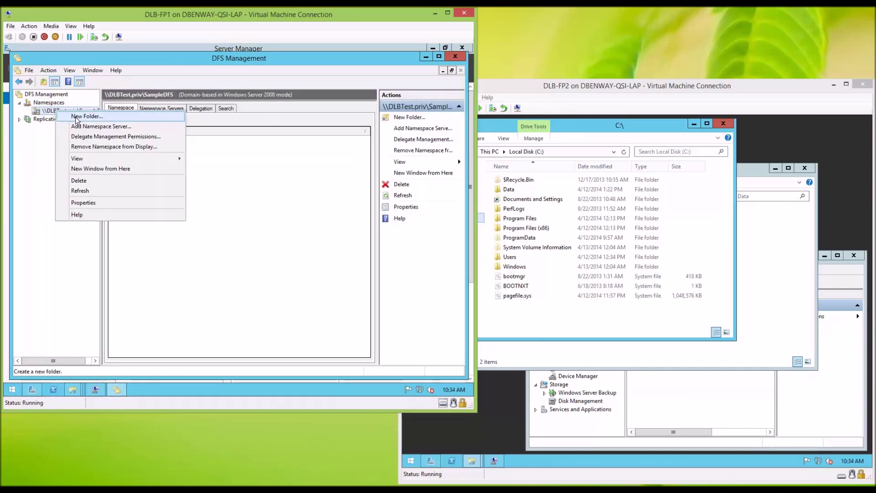
pyautogui.click(78, 117)
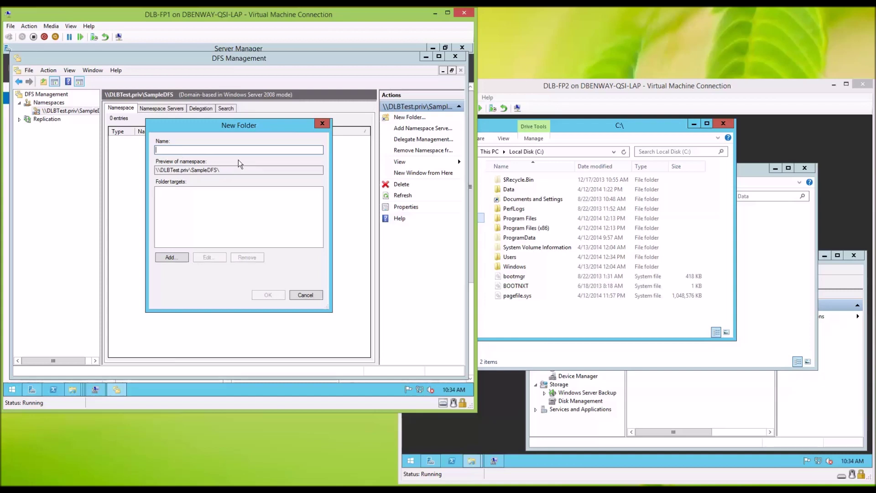
pyautogui.write('DFS_')
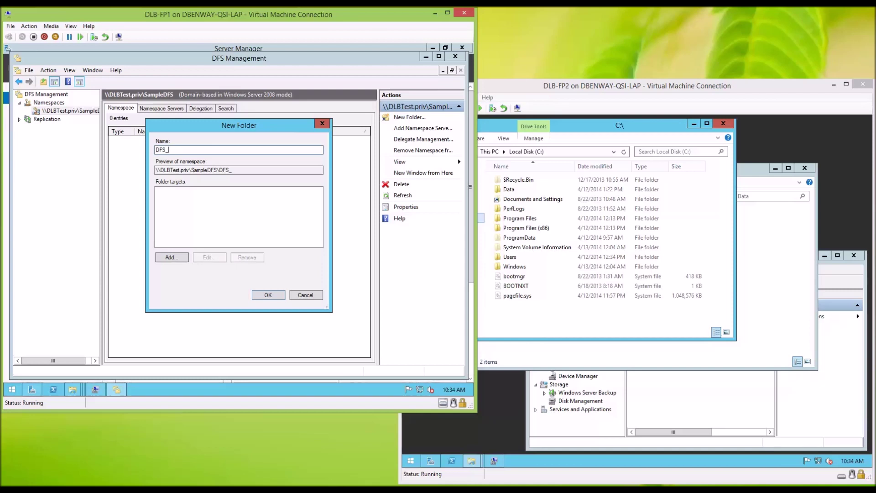
pyautogui.write('Folder1')
# - Add the DLB-FP1 share Share_Folder1$ as the target of DFS_Folder1 and create the folder
pyautogui.click(183, 258)
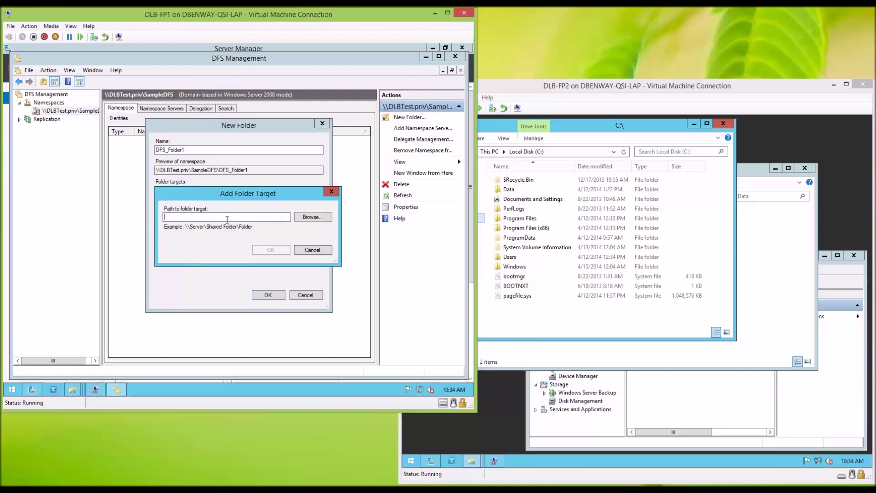
pyautogui.click(301, 218)
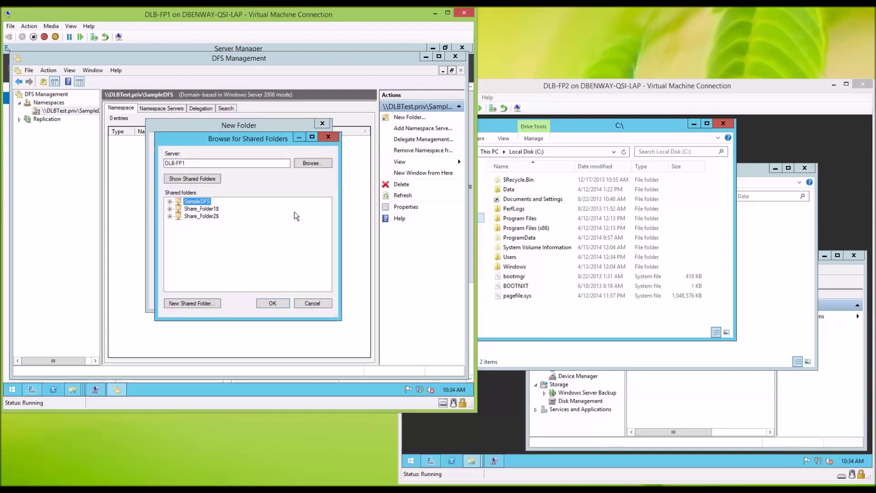
pyautogui.click(191, 209)
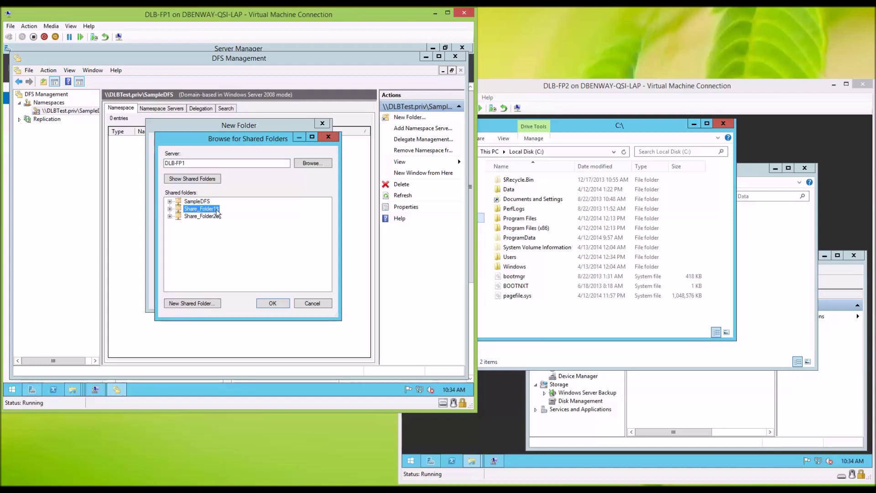
pyautogui.click(272, 302)
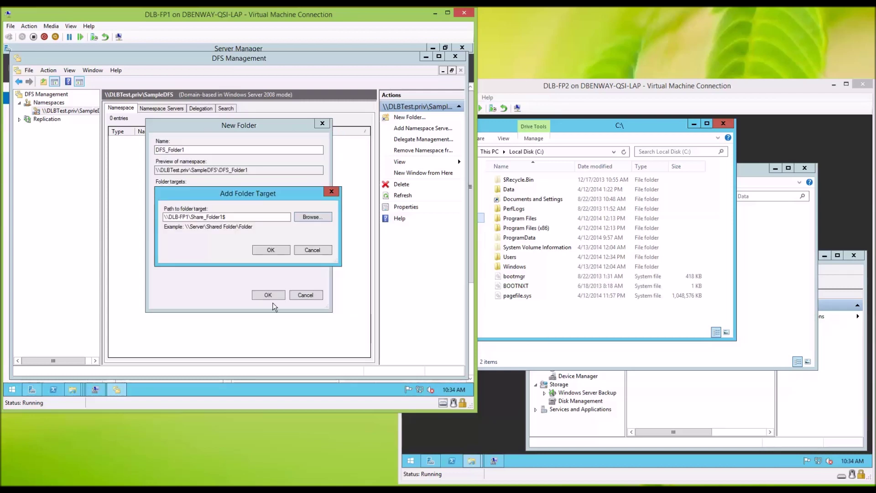
pyautogui.click(282, 251)
pyautogui.click(273, 294)
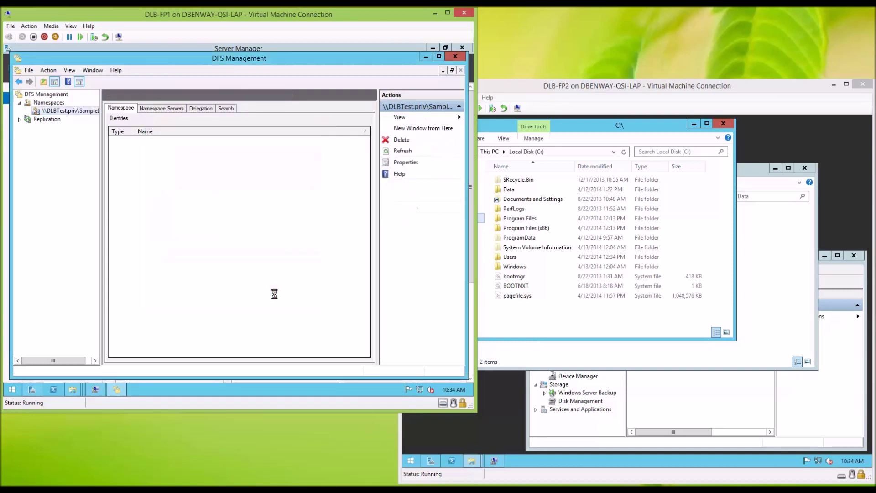
# - Create the folder DFS_Folder2 in the SampleDFS namespace with the DLB-FP1 share Share_Folder2$ as its target
pyautogui.rightClick(82, 110)
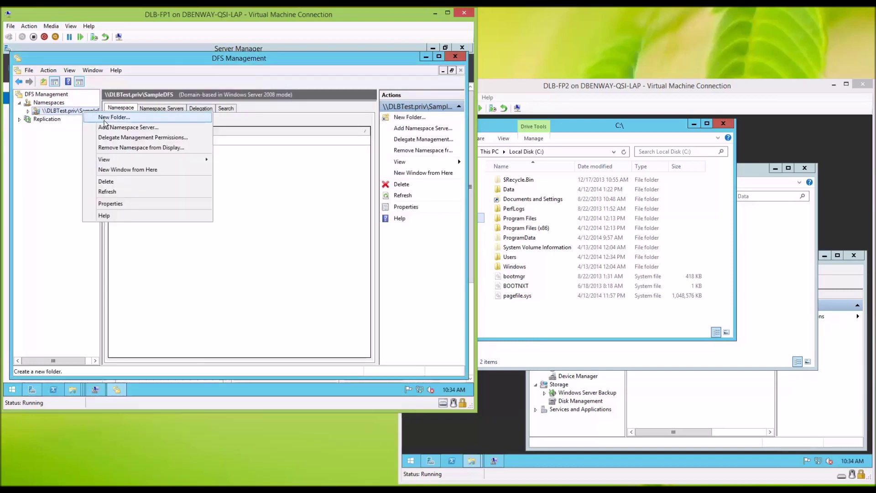
pyautogui.click(106, 119)
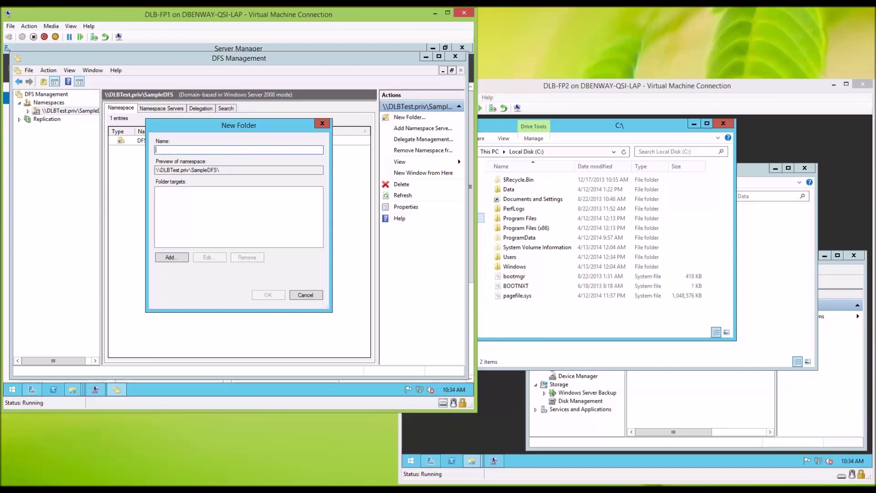
pyautogui.write('DFS_Folder2')
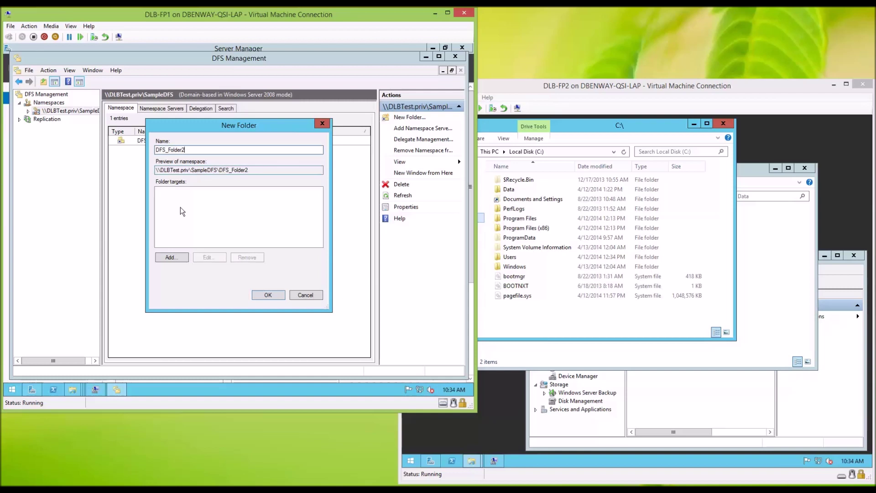
pyautogui.click(177, 257)
pyautogui.click(313, 217)
pyautogui.click(201, 215)
pyautogui.click(280, 304)
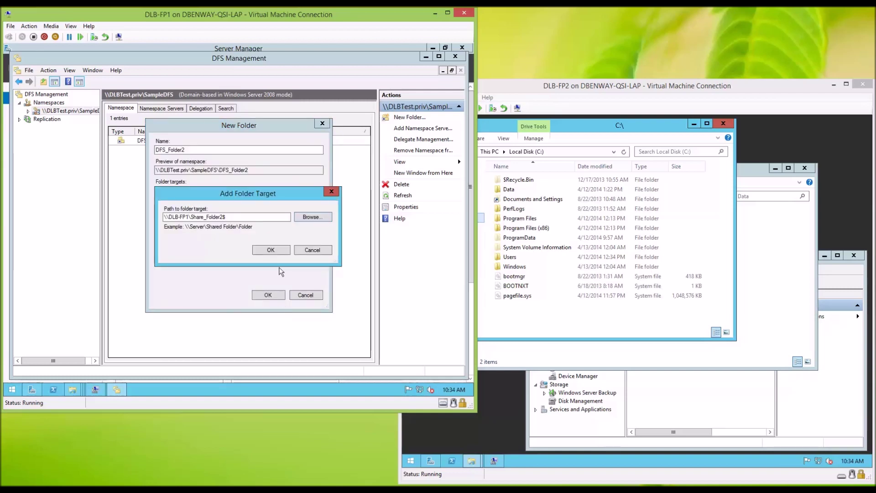
pyautogui.click(280, 250)
pyautogui.click(267, 295)
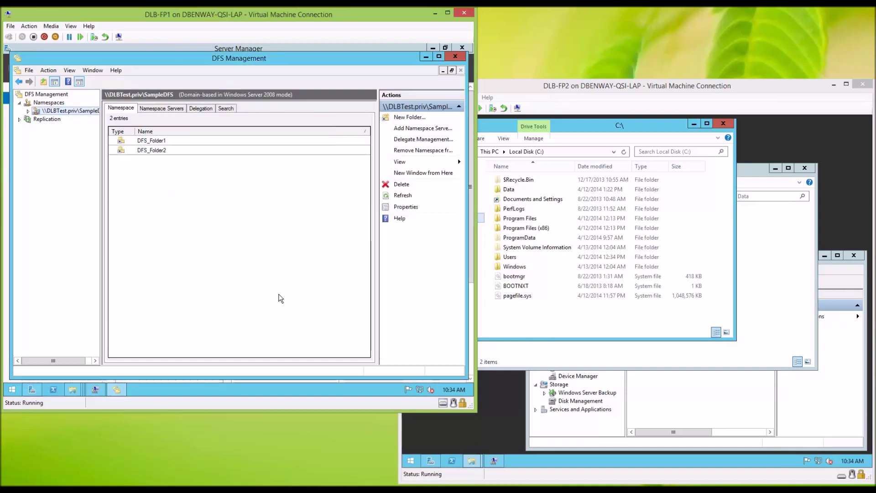
# - Start a new folder in the SampleDFS namespace and name it DFS_Folder3
pyautogui.rightClick(67, 112)
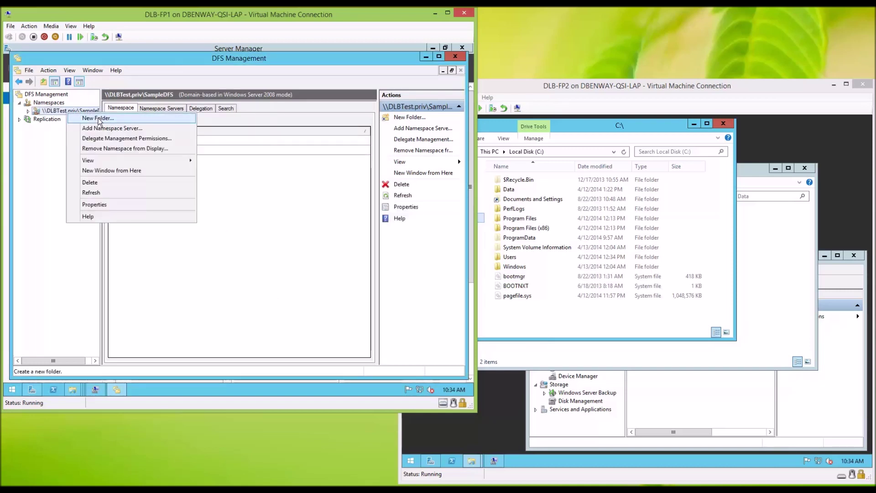
pyautogui.click(95, 118)
pyautogui.write('DFS')
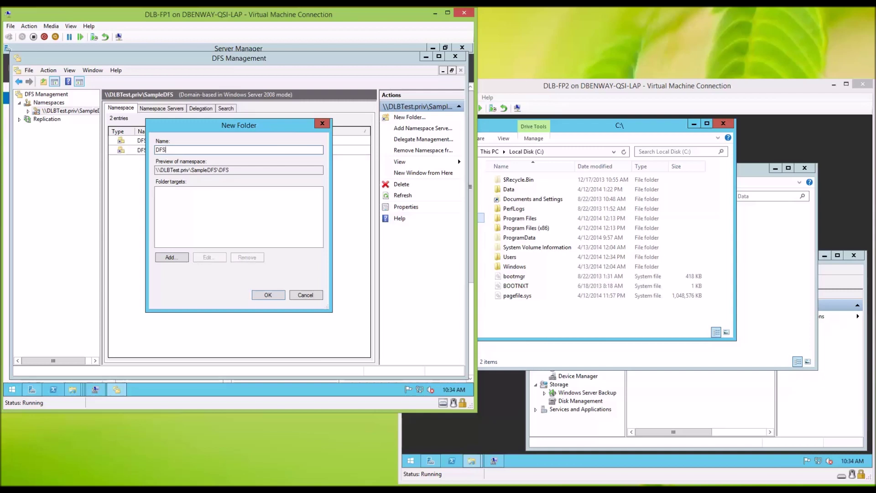
pyautogui.write('_Folder3')
# - Add the share Share_Folder3$ from server DLB-FP2 as the target of DFS_Folder3 and create the folder
pyautogui.click(182, 258)
pyautogui.click(303, 218)
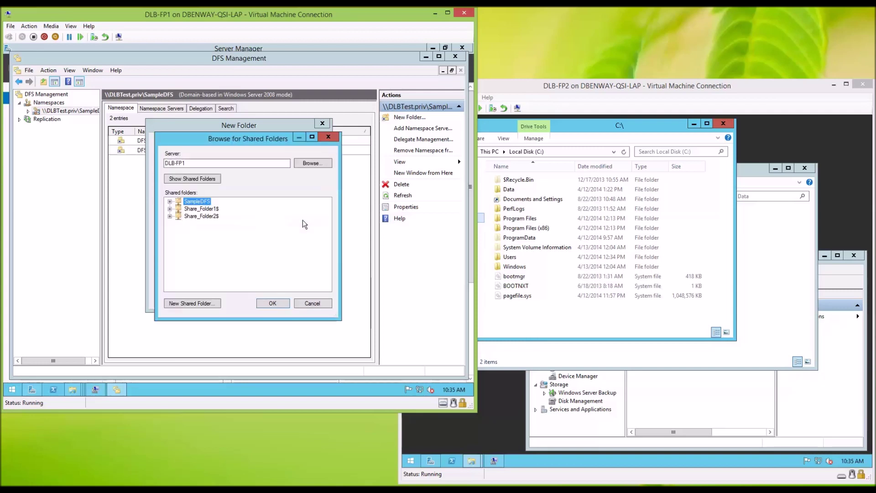
pyautogui.click(207, 165)
pyautogui.press('BackSpace')
pyautogui.write('2')
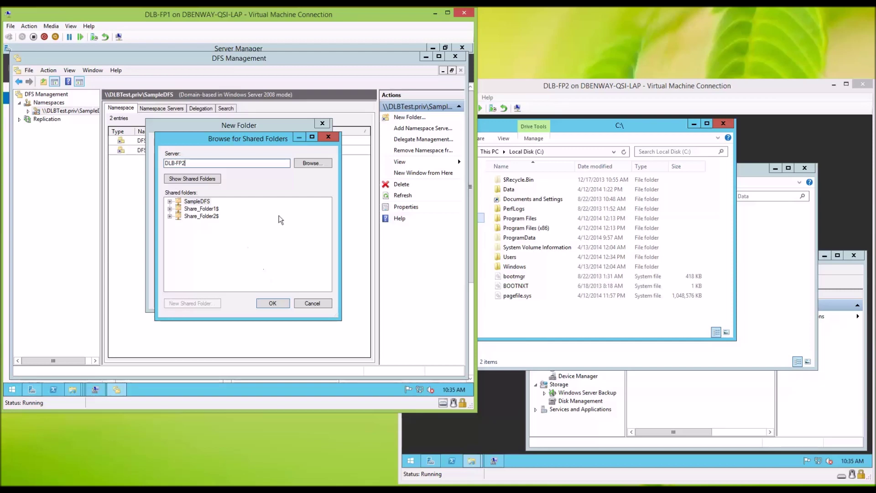
pyautogui.click(272, 303)
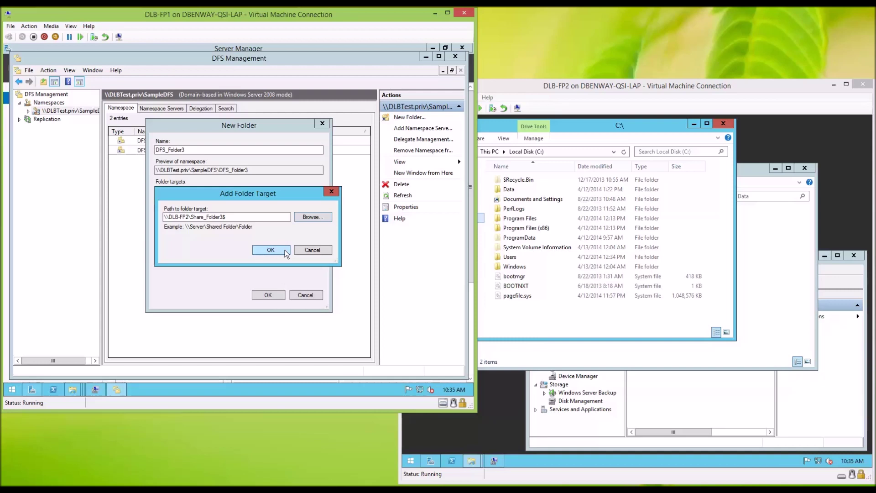
pyautogui.click(282, 250)
pyautogui.click(268, 295)
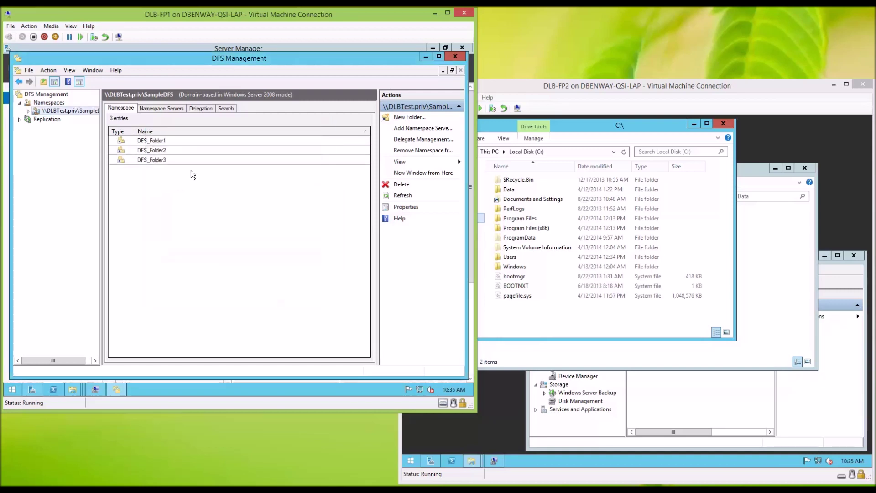
# - Start a new folder in the SampleDFS namespace and name it DFS_Folder4
pyautogui.rightClick(73, 110)
pyautogui.click(99, 117)
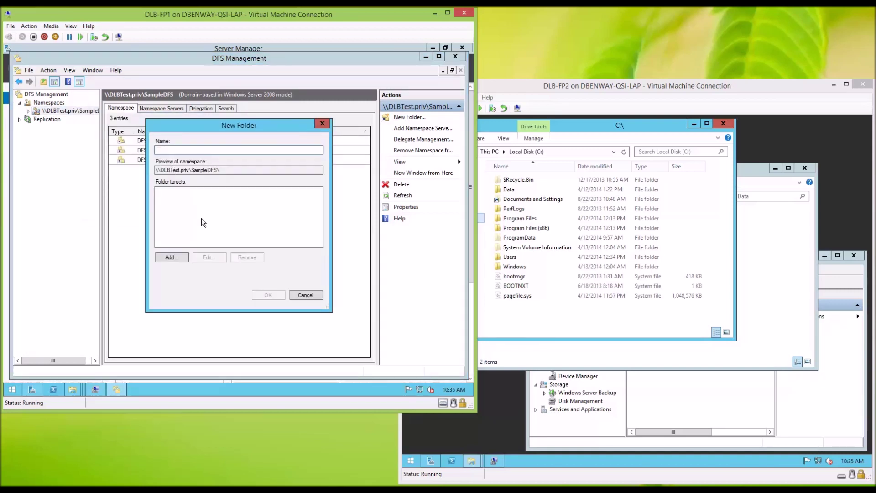
pyautogui.write('DFS_Folder4')
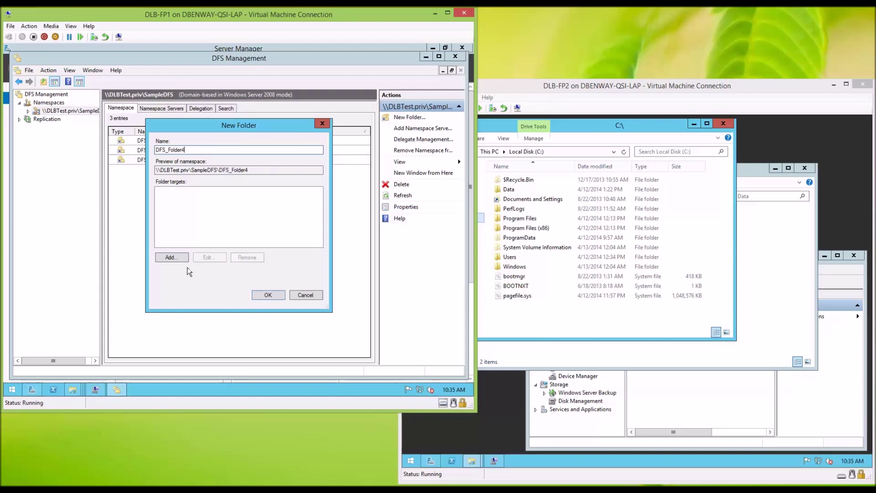
# - Add the share Share_Folder4$ from server DLB-FP2 as the target of DFS_Folder4 and create the folder
pyautogui.click(177, 257)
pyautogui.click(300, 217)
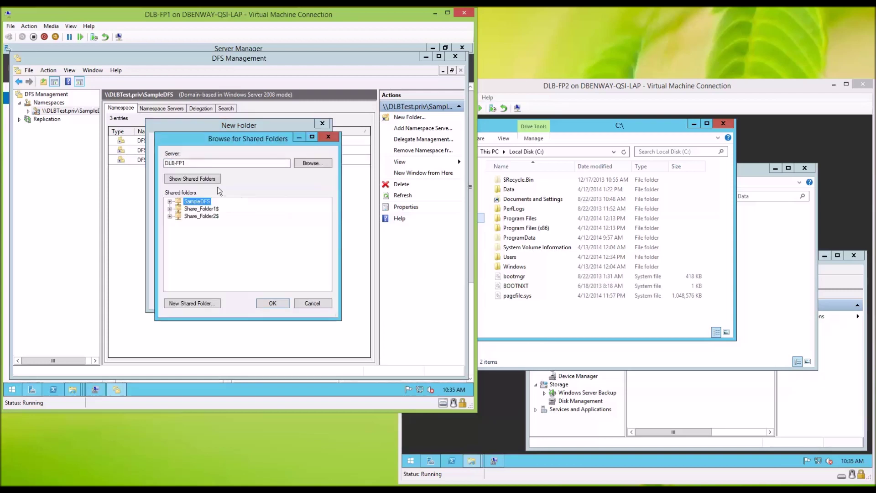
pyautogui.click(217, 164)
pyautogui.press('BackSpace')
pyautogui.write('2')
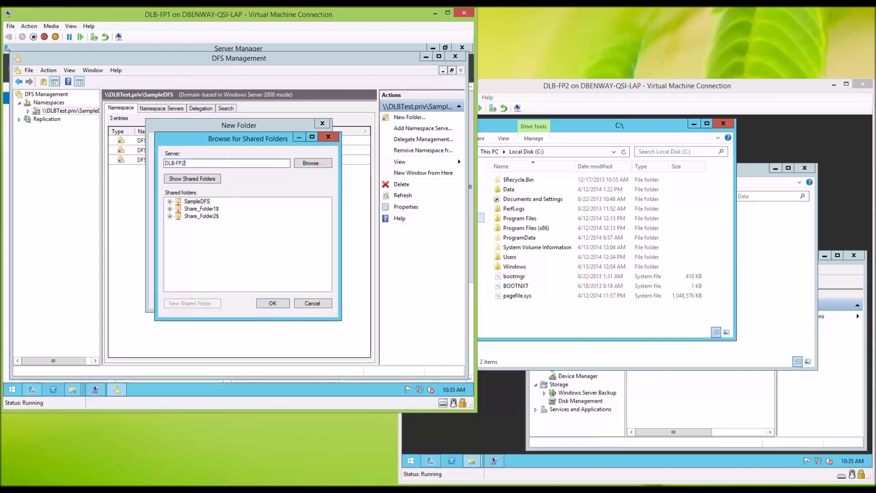
pyautogui.press('Return')
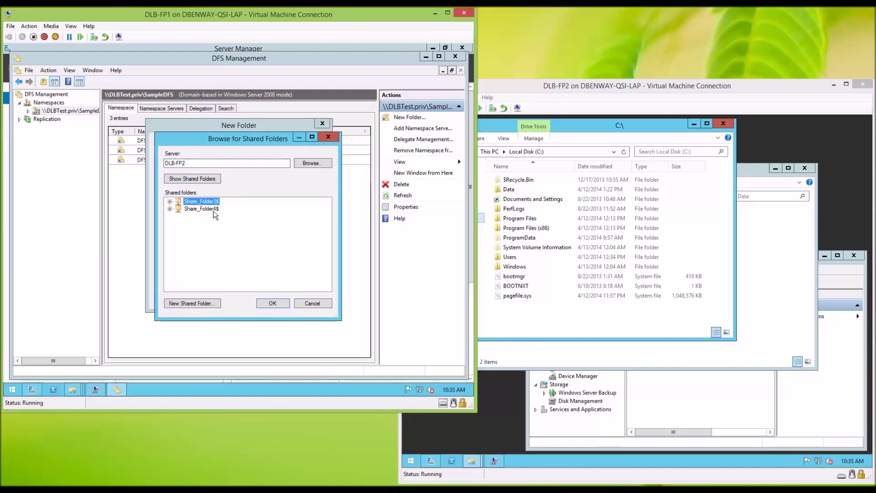
pyautogui.press('Down')
pyautogui.click(281, 303)
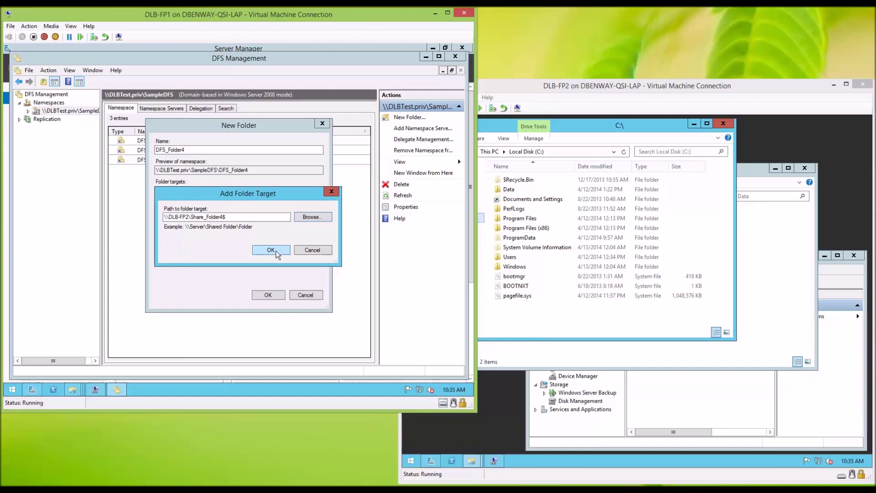
pyautogui.click(276, 247)
pyautogui.click(274, 295)
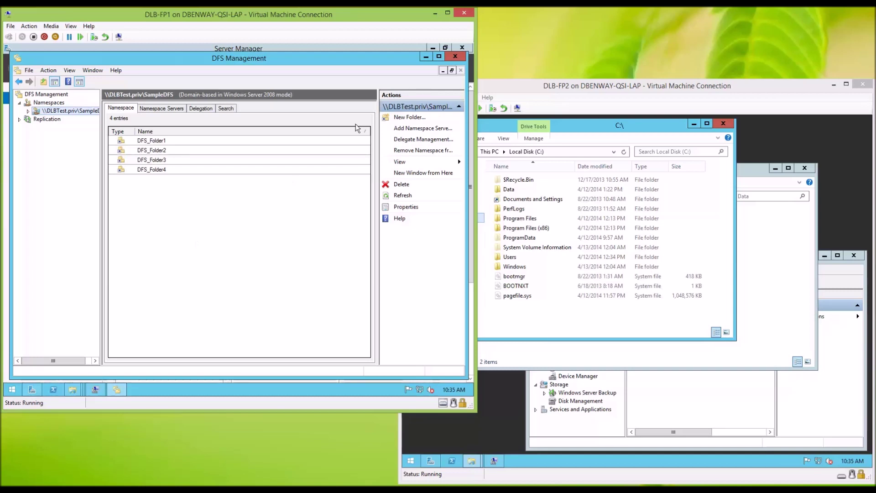
# - Clear the management windows away on DLB-FP1 and open the SampleDFS folder inside C:\DFSRoots
pyautogui.click(455, 56)
pyautogui.click(434, 48)
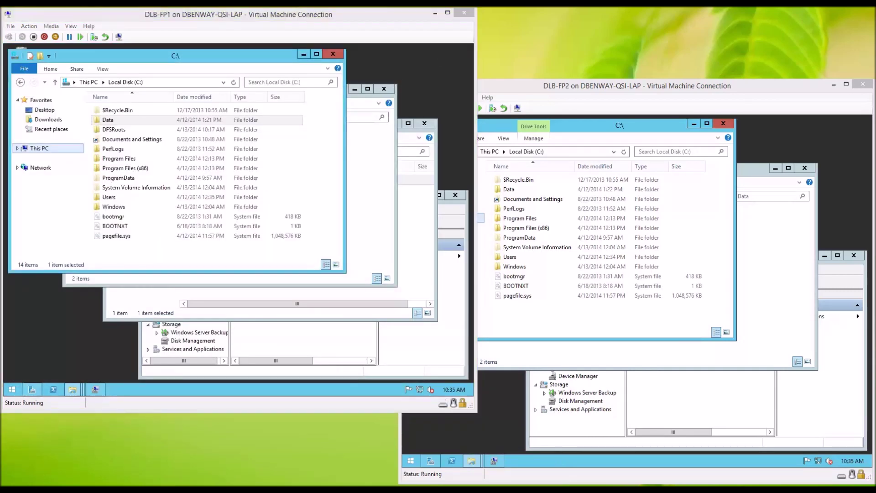
pyautogui.click(108, 120)
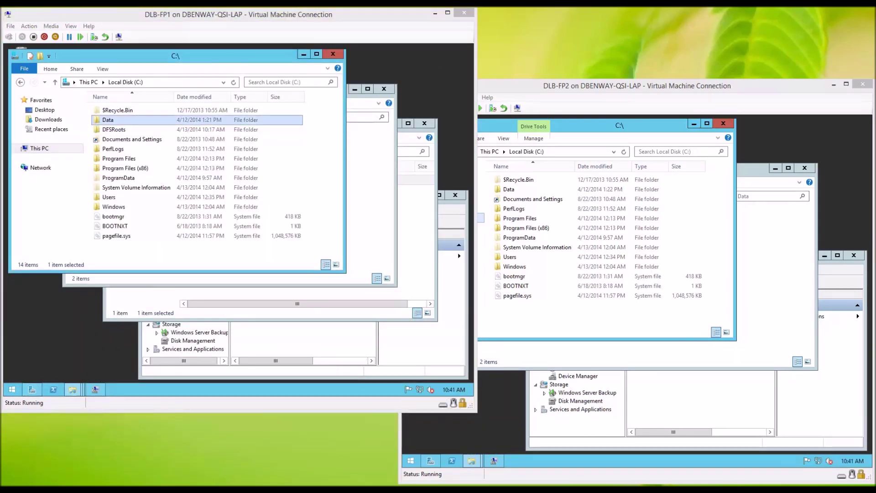
pyautogui.click(402, 247)
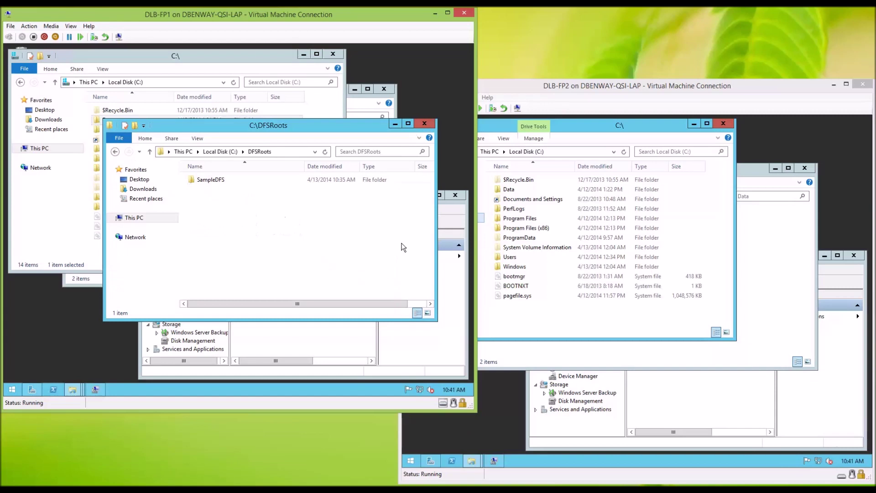
pyautogui.doubleClick(209, 180)
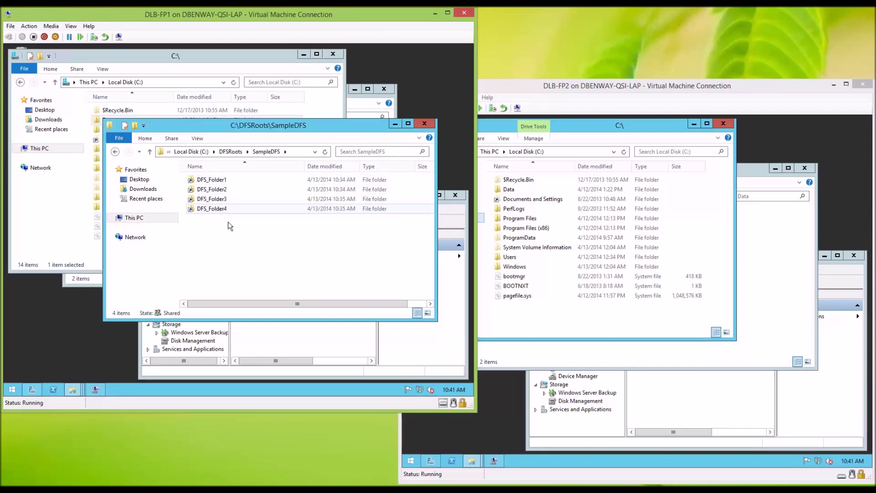
# - Try to open DFS_Folder1 through DFS_Folder4 from the local path C:\DFSRoots\SampleDFS, dismissing any message
pyautogui.doubleClick(211, 180)
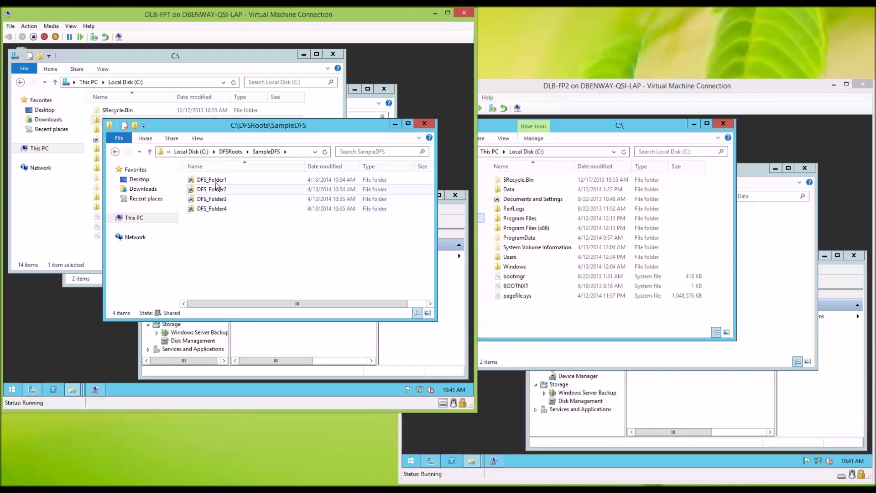
pyautogui.click(342, 228)
pyautogui.doubleClick(228, 188)
pyautogui.click(342, 228)
pyautogui.doubleClick(237, 199)
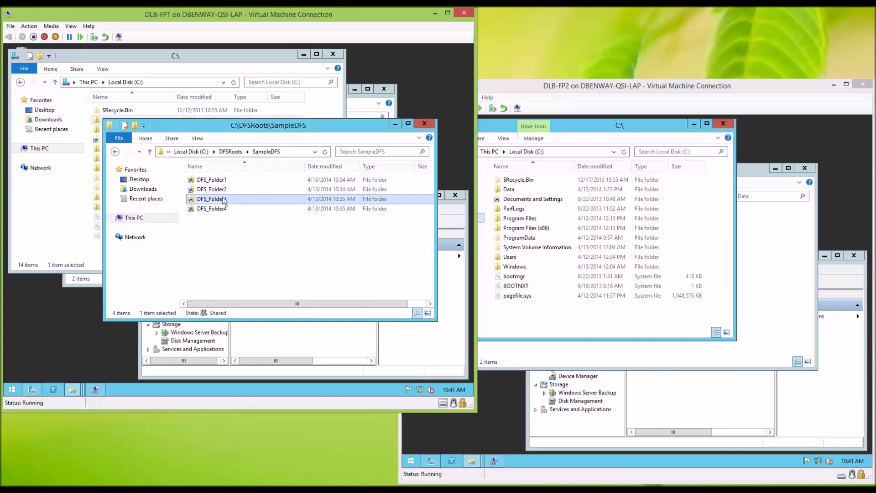
pyautogui.click(342, 227)
pyautogui.doubleClick(227, 209)
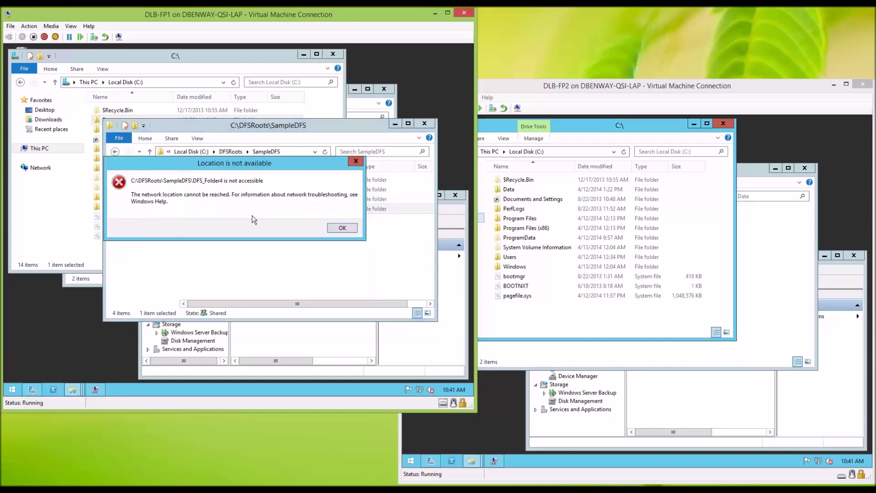
pyautogui.click(342, 228)
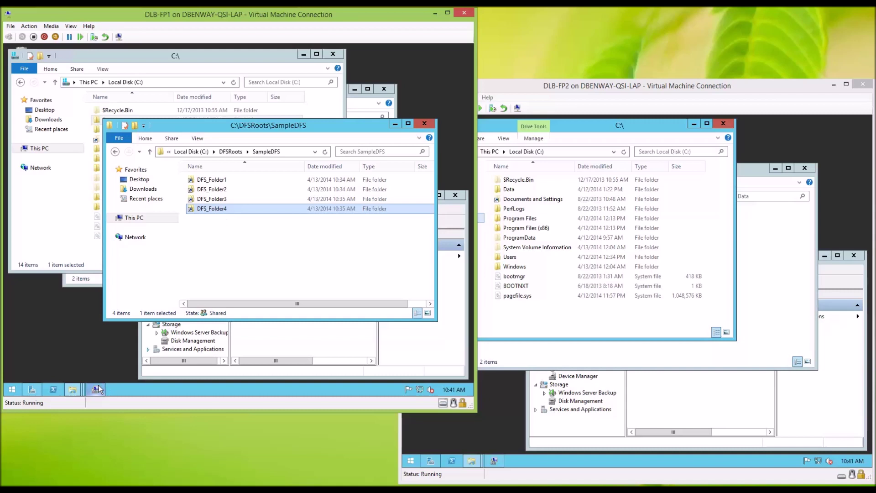
# - Open the namespace through its network path \\DLBTest\SampleDFS from the Run dialog on DLB-FP1
pyautogui.rightClick(12, 390)
pyautogui.click(39, 362)
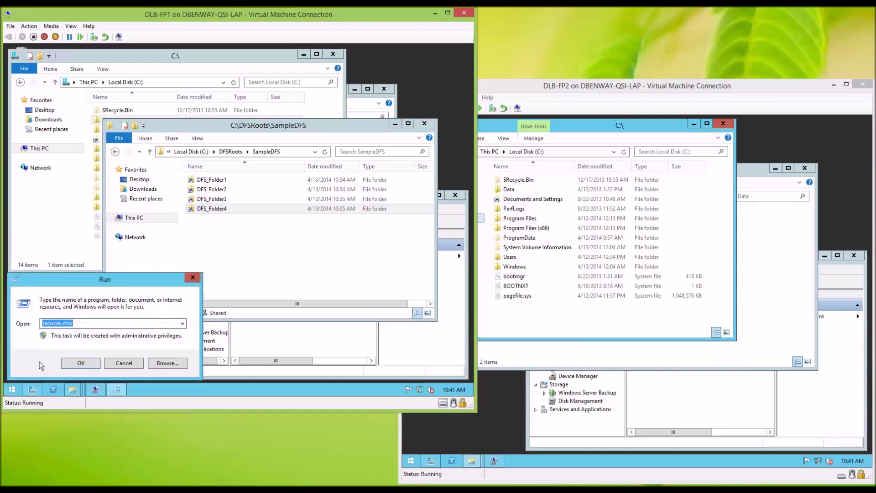
pyautogui.write('\\\\')
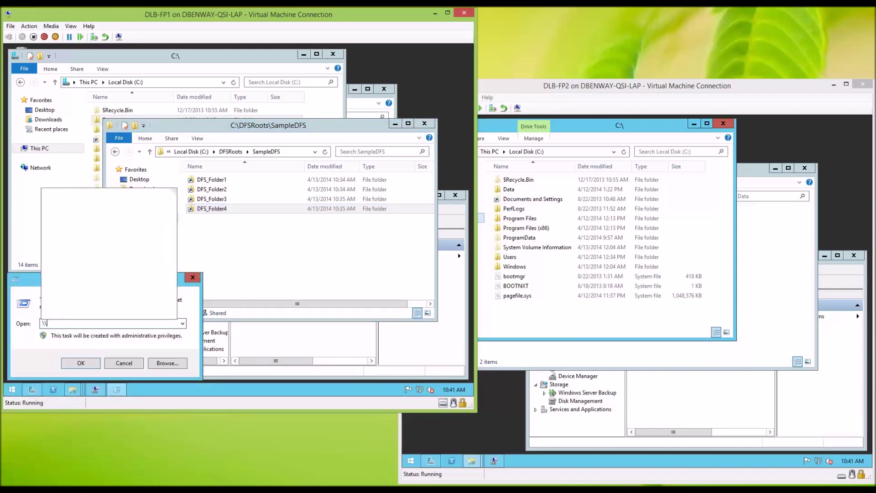
pyautogui.write('DLBTest')
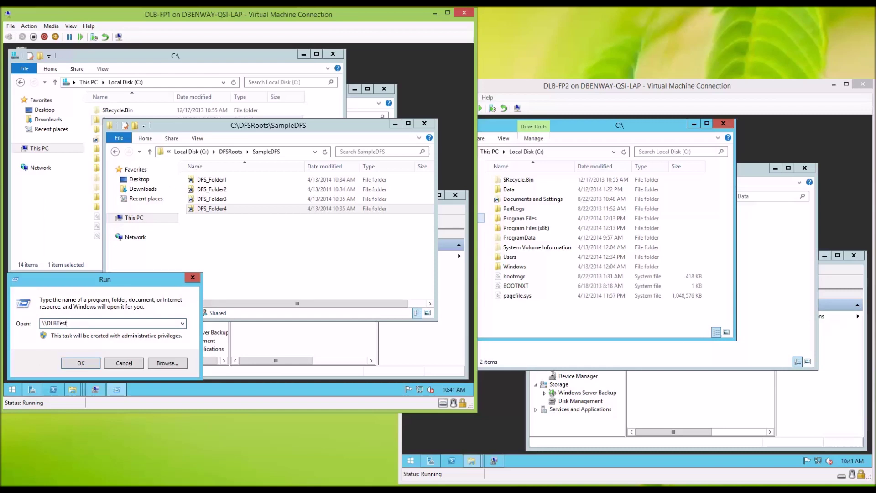
pyautogui.write('\\SampeleDFS')
pyautogui.press('Return')
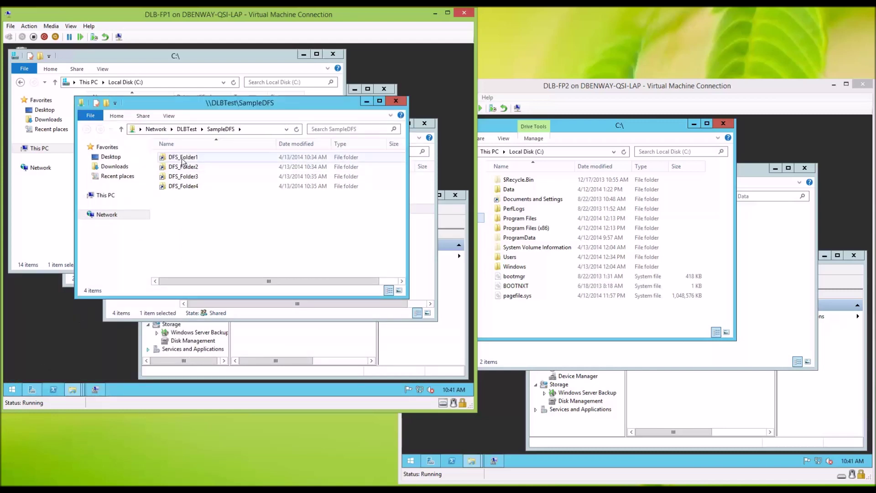
# - Check the contents of DFS_Folder1 through DFS_Folder4 in \\DLBTest\SampleDFS, then close that window
pyautogui.doubleClick(183, 157)
pyautogui.click(188, 130)
pyautogui.doubleClick(183, 166)
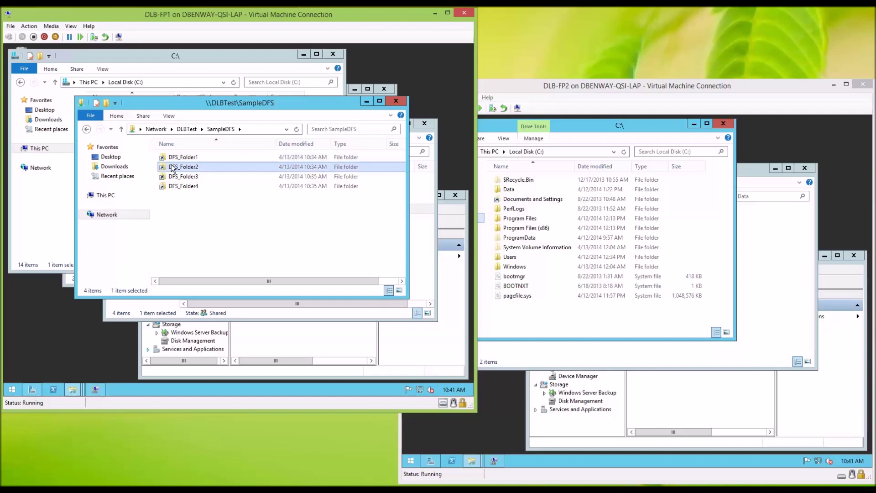
pyautogui.press('BackSpace')
pyautogui.click(177, 177)
pyautogui.doubleClick(177, 177)
pyautogui.click(185, 130)
pyautogui.doubleClick(182, 185)
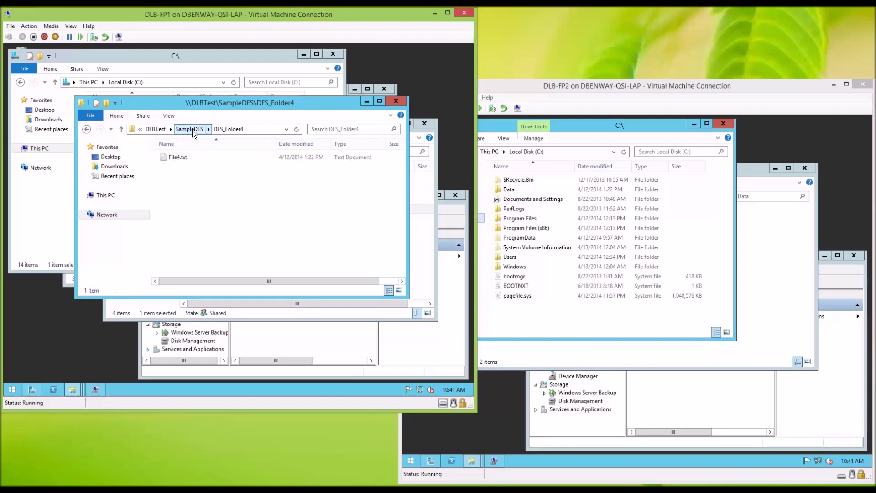
pyautogui.click(190, 130)
pyautogui.click(394, 101)
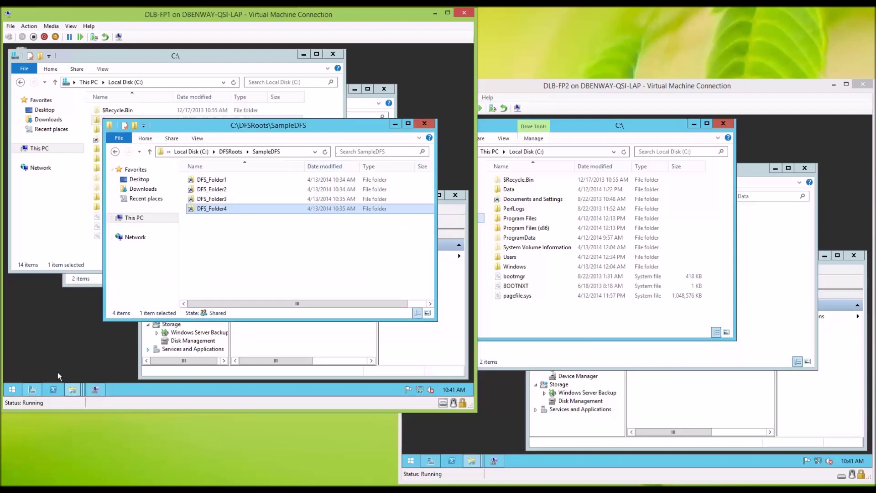
# - Open the namespace through the fully qualified domain path \\DLBTest.priv\SampleDFS from the Run dialog on DLB-FP1
pyautogui.rightClick(15, 389)
pyautogui.click(36, 361)
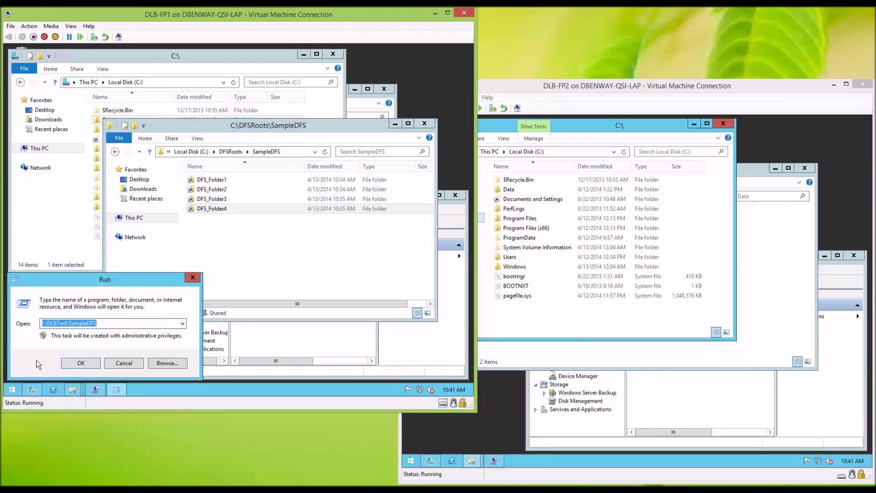
pyautogui.press('End')
pyautogui.write('.priv')
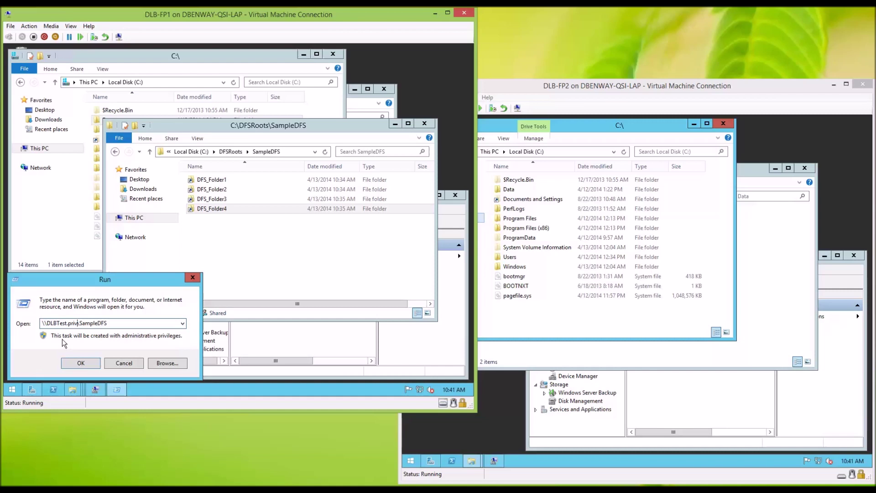
pyautogui.press('Return')
# - Check the contents of DFS_Folder1 through DFS_Folder4 in \\DLBTest.priv\SampleDFS, then close that window
pyautogui.doubleClick(194, 169)
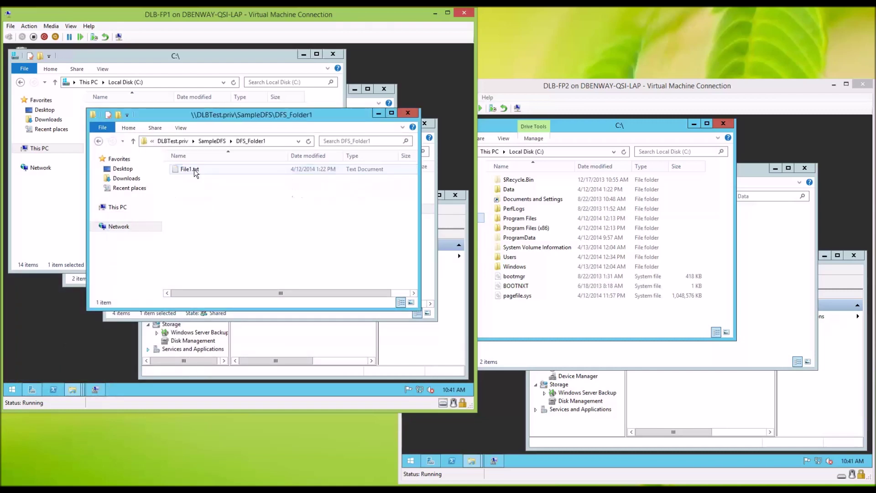
pyautogui.click(221, 143)
pyautogui.hotkey('alt', 'Left')
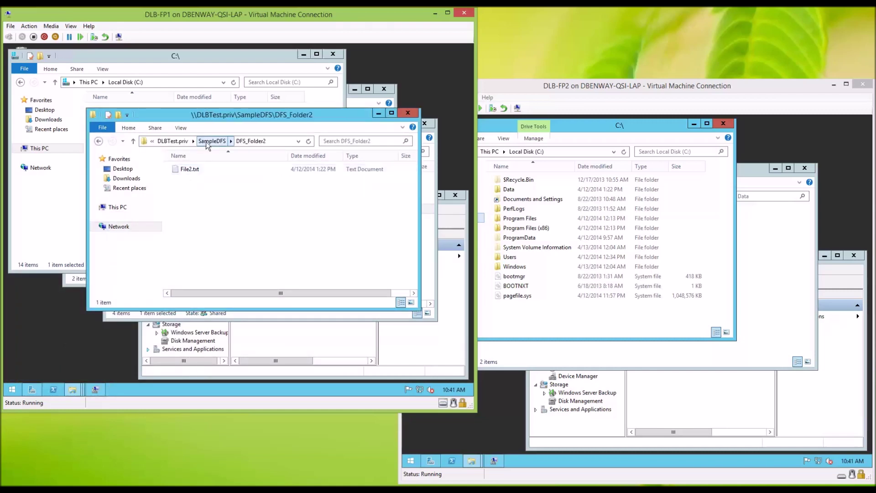
pyautogui.click(206, 141)
pyautogui.click(185, 191)
pyautogui.doubleClick(185, 191)
pyautogui.click(208, 142)
pyautogui.doubleClick(183, 198)
pyautogui.click(213, 141)
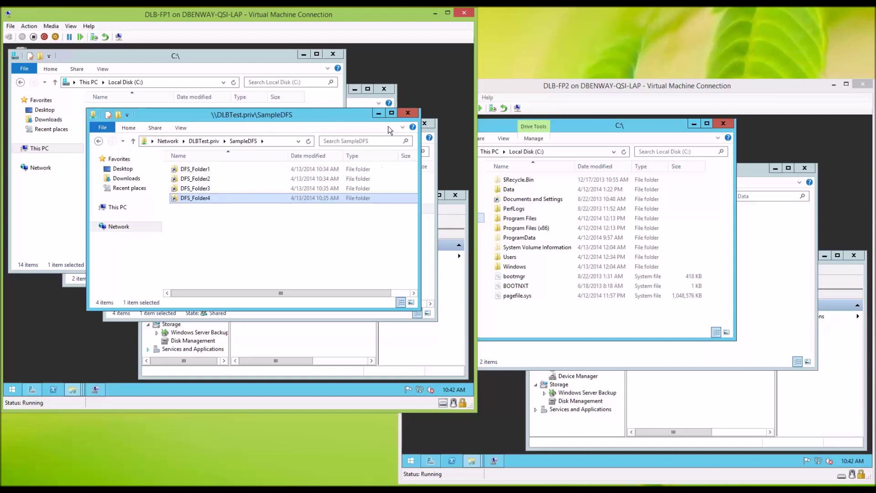
pyautogui.click(408, 113)
# - Open the namespace through the first domain controller's path \\DLB-ADDS1\SampleDFS from the Run dialog
pyautogui.rightClick(11, 389)
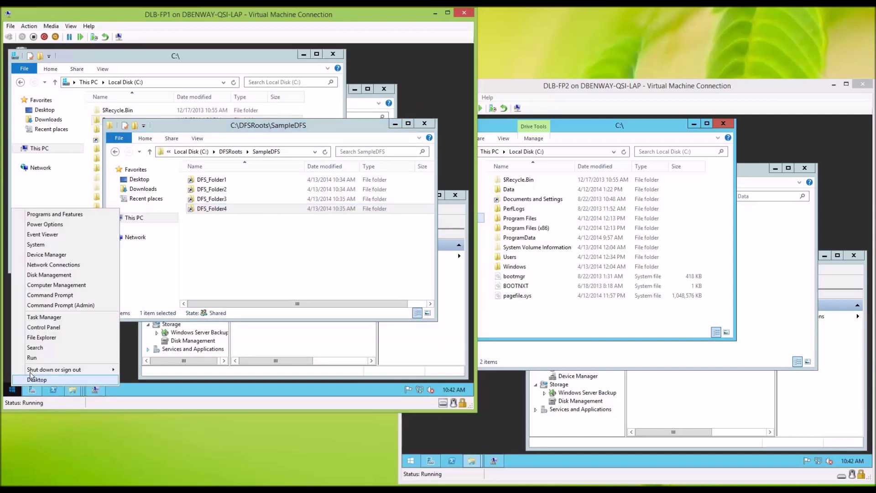
pyautogui.click(41, 362)
pyautogui.press('End')
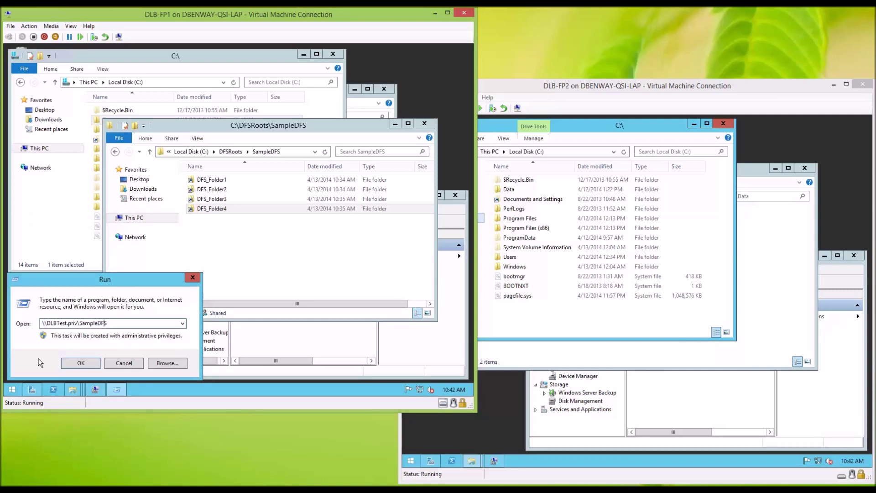
pyautogui.press('Right')
pyautogui.press('Right')
pyautogui.press('BackSpace')
pyautogui.press('BackSpace')
pyautogui.press('BackSpace')
pyautogui.press('BackSpace')
pyautogui.press('BackSpace')
pyautogui.press('BackSpace')
pyautogui.press('BackSpace')
pyautogui.press('BackSpace')
pyautogui.press('BackSpace')
pyautogui.write('-ADDS1')
pyautogui.press('Return')
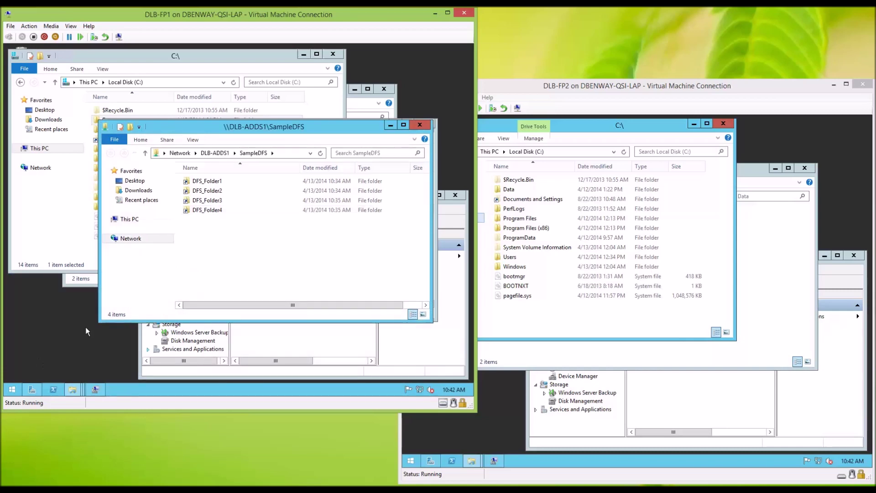
# - Check the contents of DFS_Folder1 through DFS_Folder4 in \\DLB-ADDS1\SampleDFS, then close that window
pyautogui.doubleClick(206, 181)
pyautogui.click(223, 153)
pyautogui.doubleClick(206, 190)
pyautogui.click(223, 153)
pyautogui.doubleClick(201, 200)
pyautogui.click(223, 153)
pyautogui.doubleClick(204, 209)
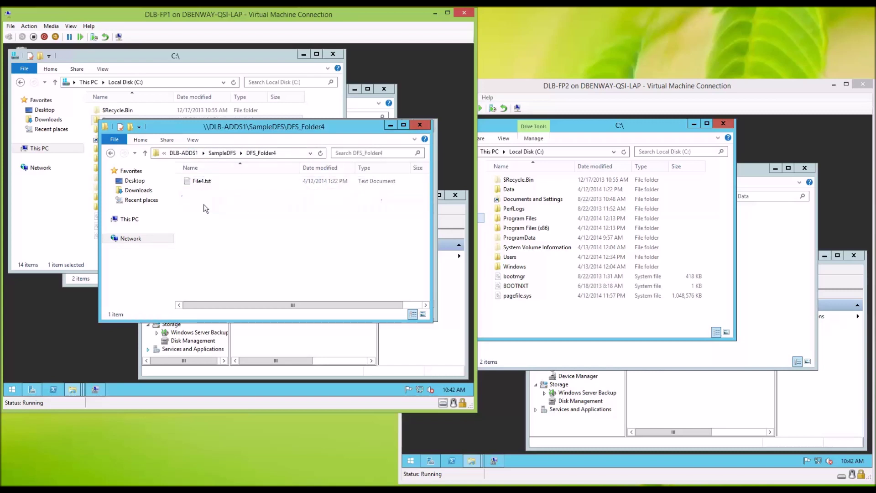
pyautogui.click(223, 153)
pyautogui.click(415, 125)
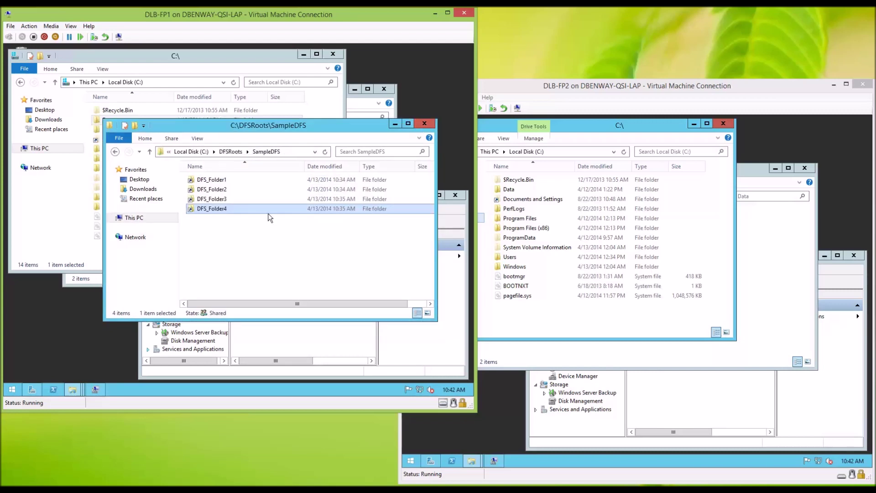
# - Open the namespace through the second domain controller's path \\DLB-ADDS2\SampleDFS from the Run dialog
pyautogui.rightClick(15, 390)
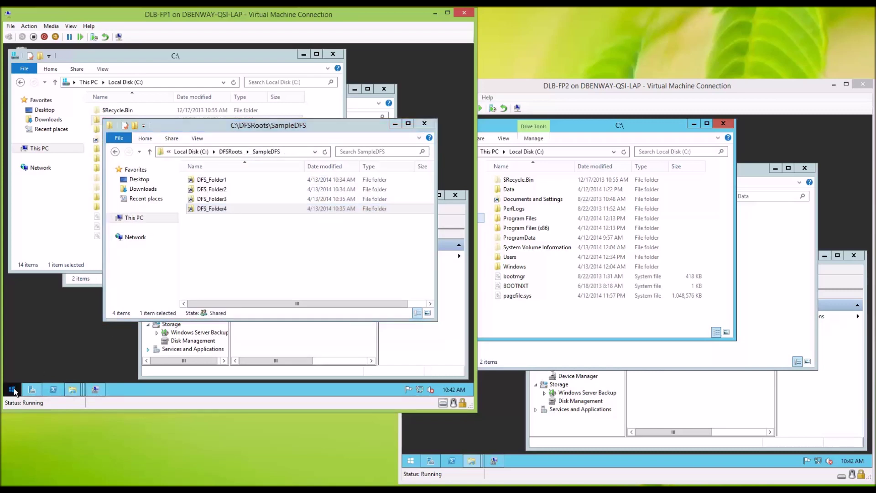
pyautogui.click(41, 360)
pyautogui.press('Left')
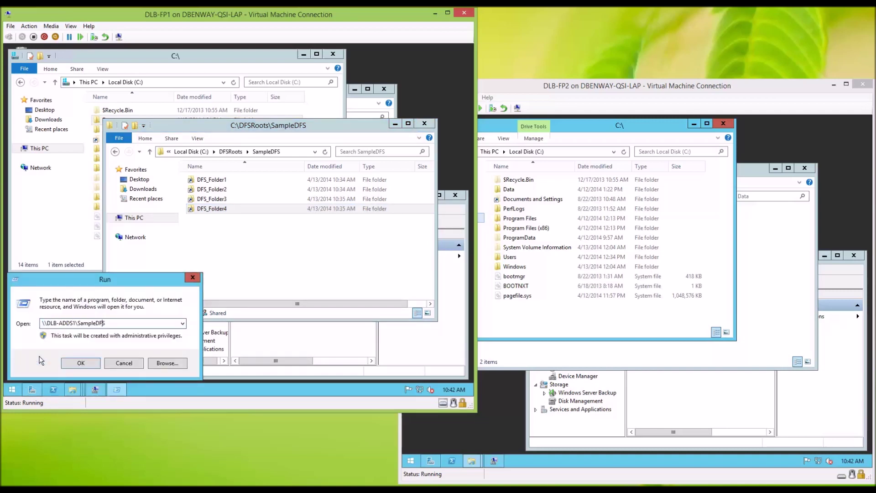
pyautogui.press('Left')
pyautogui.press('Left')
pyautogui.press('Left')
pyautogui.press('Left')
pyautogui.press('Left')
pyautogui.press('BackSpace')
pyautogui.write('2')
pyautogui.press('Return')
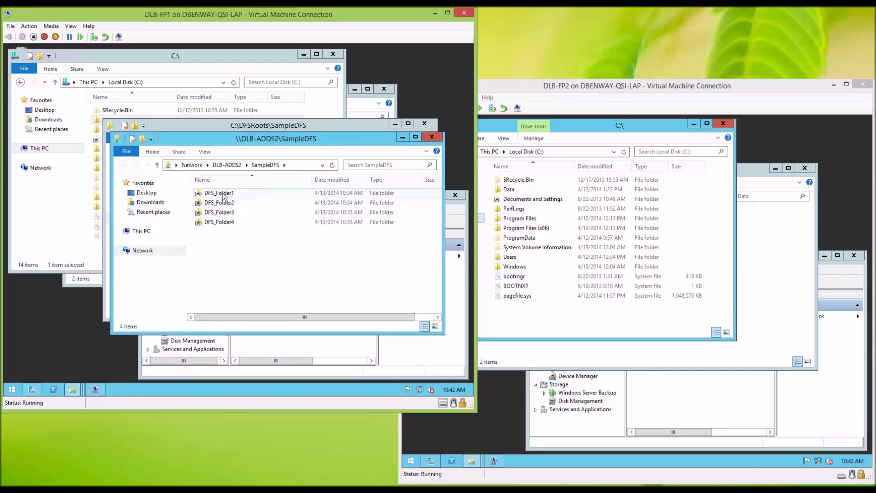
# - Check the contents of DFS_Folder1 through DFS_Folder4 in \\DLB-ADDS2\SampleDFS, then close that window
pyautogui.doubleClick(224, 194)
pyautogui.click(231, 165)
pyautogui.doubleClick(207, 202)
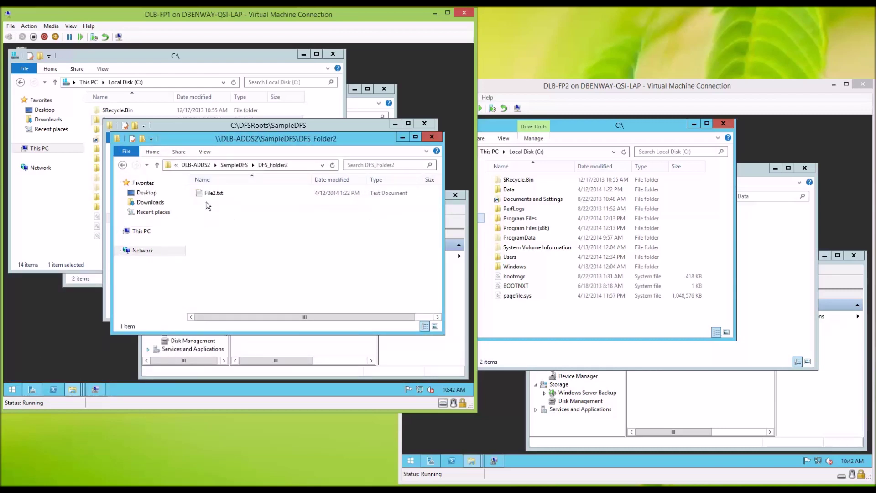
pyautogui.click(234, 165)
pyautogui.doubleClick(219, 212)
pyautogui.click(228, 167)
pyautogui.doubleClick(217, 222)
pyautogui.click(238, 165)
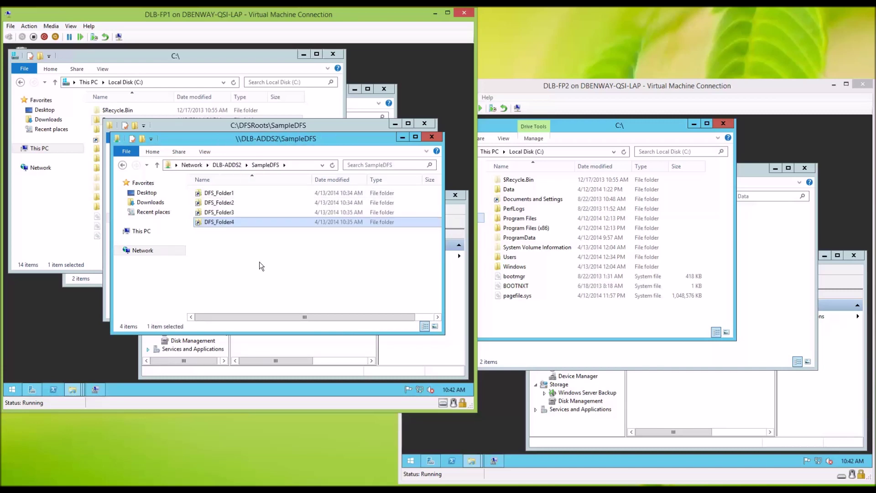
pyautogui.click(433, 136)
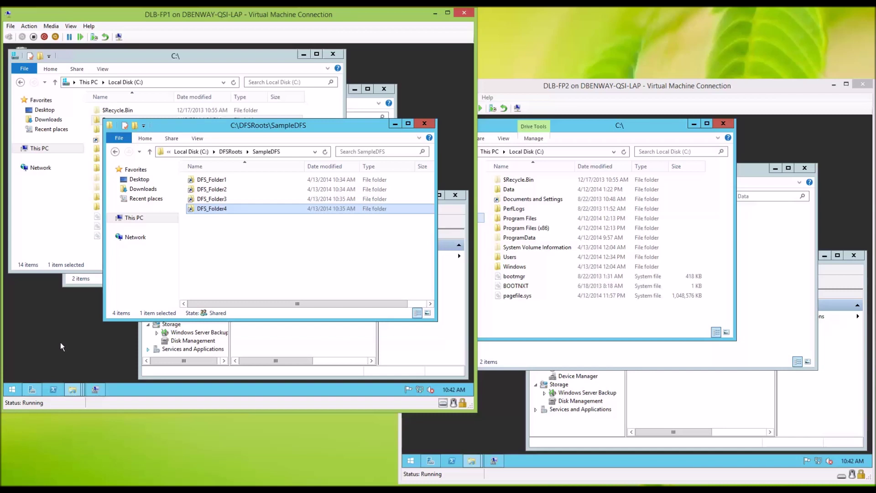
# - Bring the C:\ window forward on DLB-FP1 and open DFS Management from Server Manager
pyautogui.click(357, 106)
pyautogui.click(267, 56)
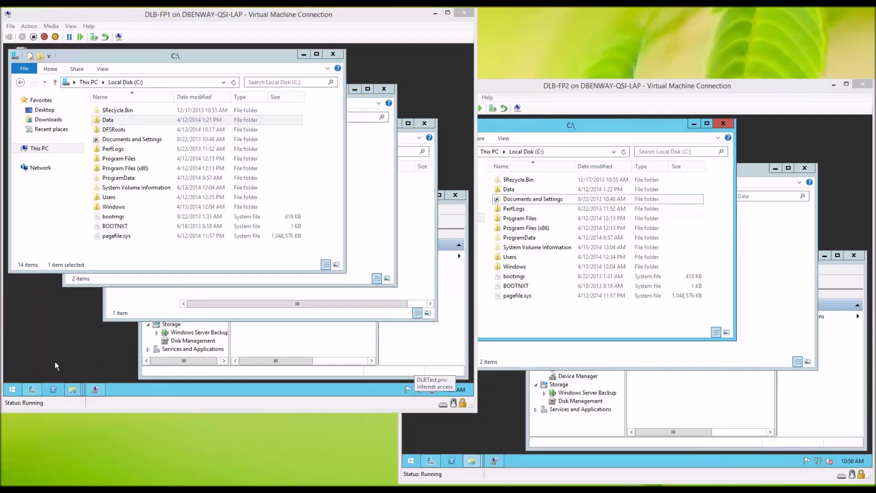
pyautogui.click(32, 389)
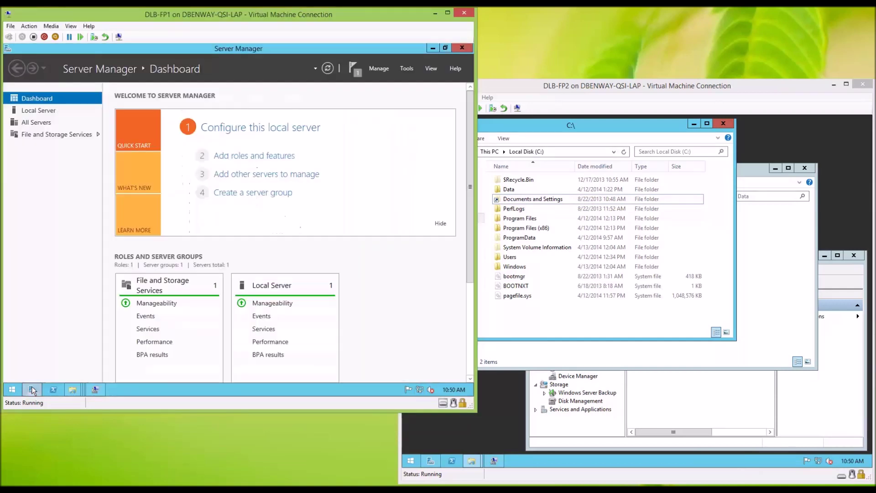
pyautogui.click(407, 69)
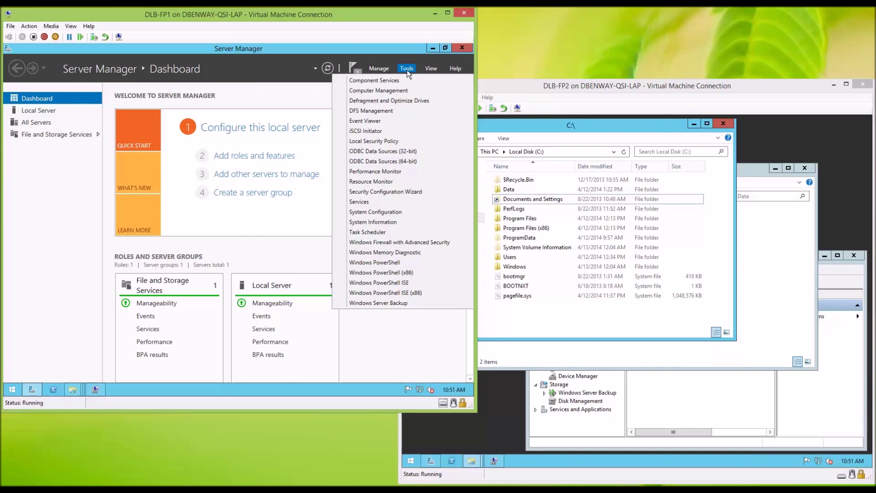
pyautogui.click(369, 111)
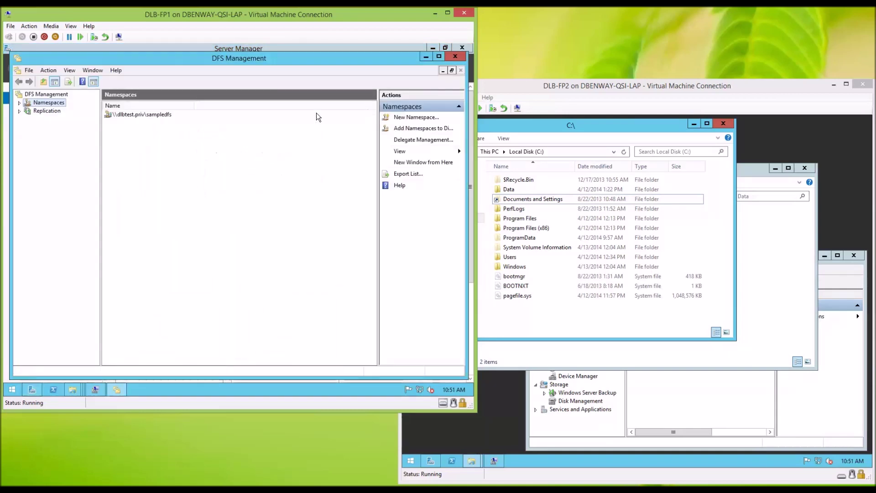
# - Start adding a namespace server to \\DLBTest.priv\SampleDFS and enter DLB-FP2 as the server
pyautogui.click(19, 102)
pyautogui.click(55, 111)
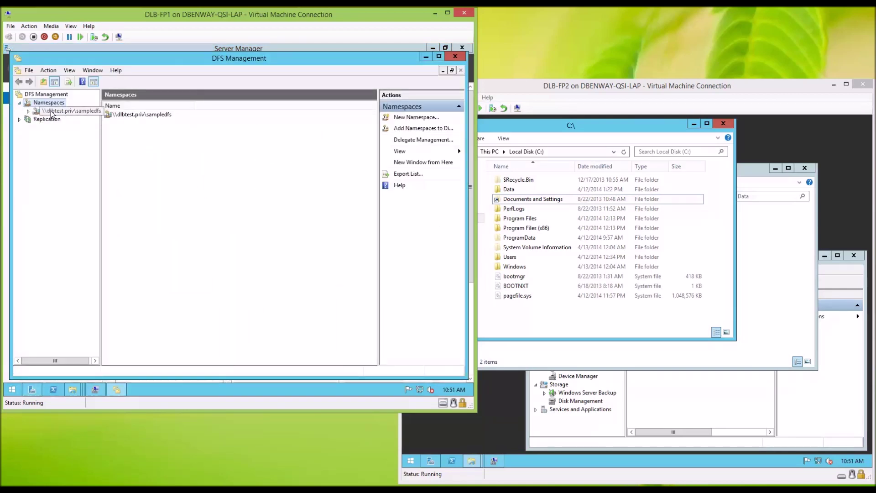
pyautogui.rightClick(56, 113)
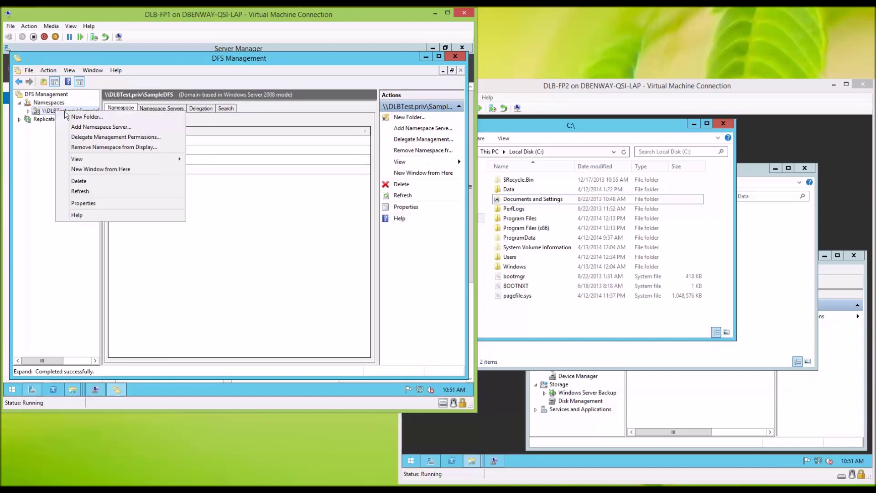
pyautogui.click(98, 131)
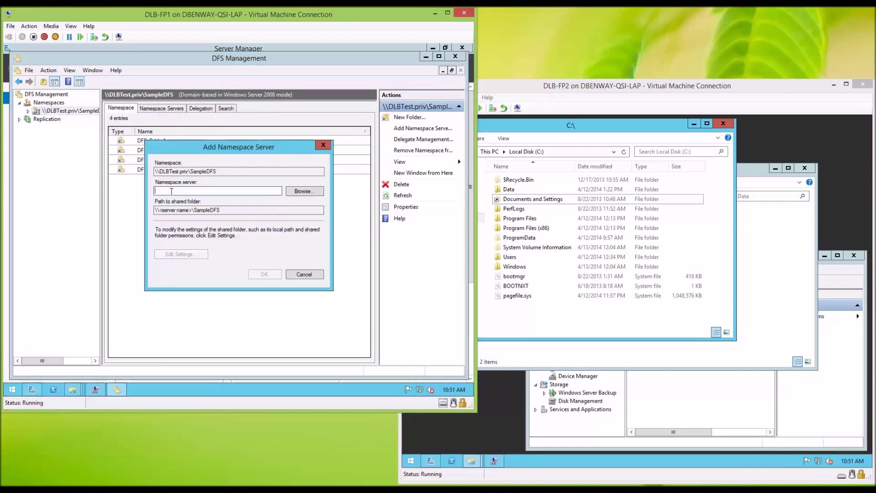
pyautogui.write('DLB_F')
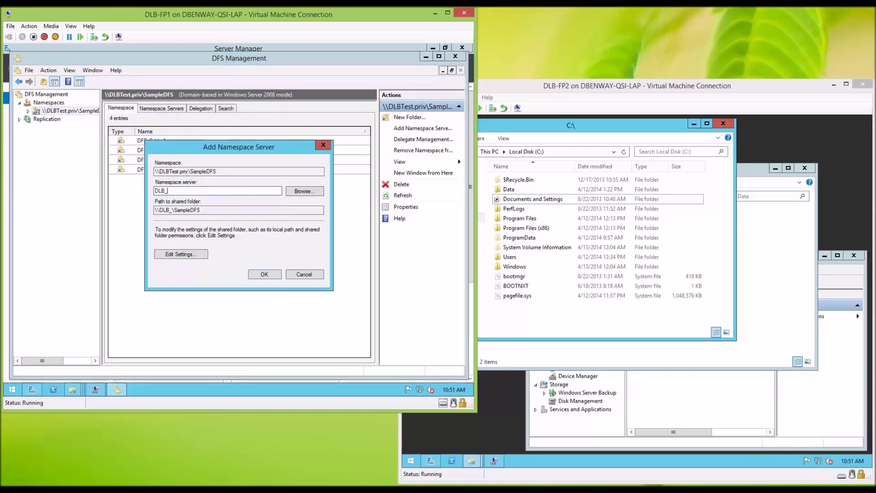
pyautogui.press('BackSpace')
pyautogui.press('BackSpace')
pyautogui.write('-FP2')
# - Give administrators full access and other users read and write permissions on the DLB-FP2 shared folder, and add the namespace server
pyautogui.click(181, 254)
pyautogui.click(166, 259)
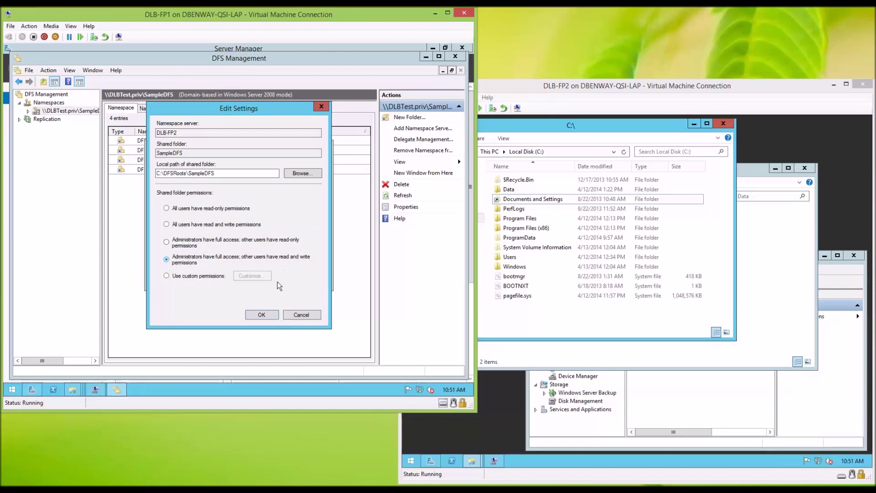
pyautogui.click(267, 315)
pyautogui.click(269, 277)
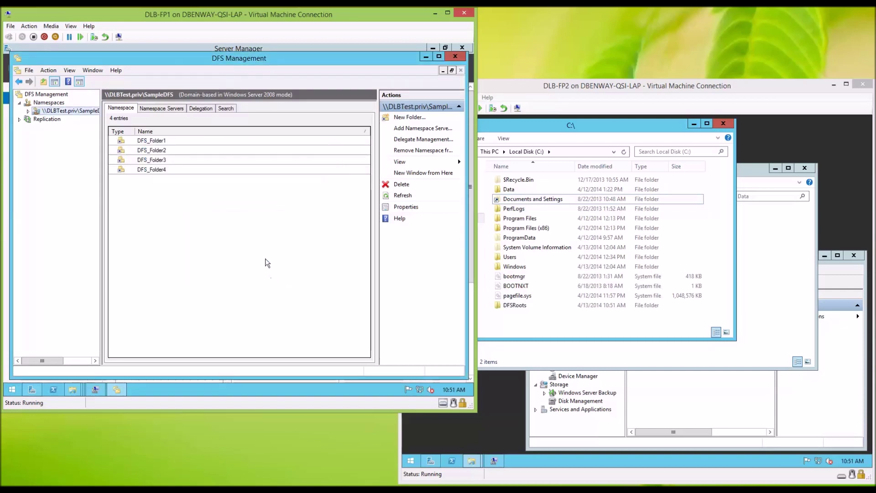
# - Review the namespace servers of SampleDFS, then close DFS Management and minimize Server Manager
pyautogui.click(163, 110)
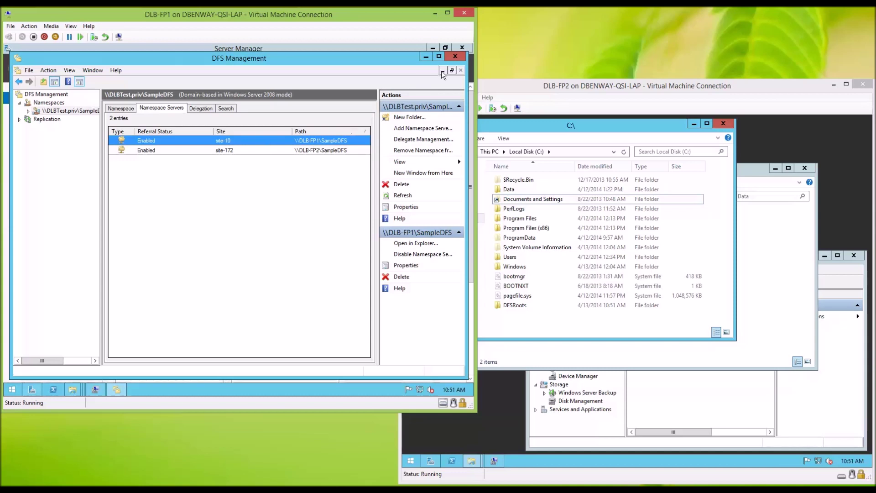
pyautogui.click(448, 54)
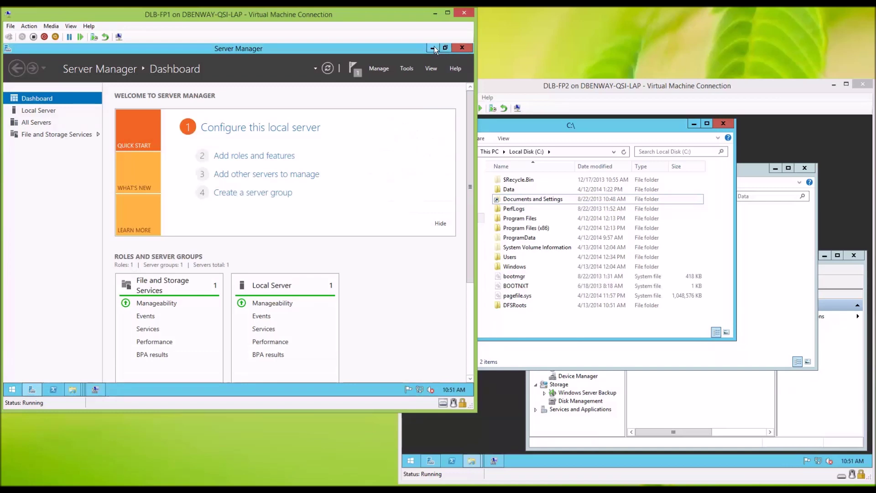
pyautogui.click(434, 46)
# - Refresh the C:\ listing on DLB-FP2 and select the DFSRoots folder
pyautogui.click(521, 123)
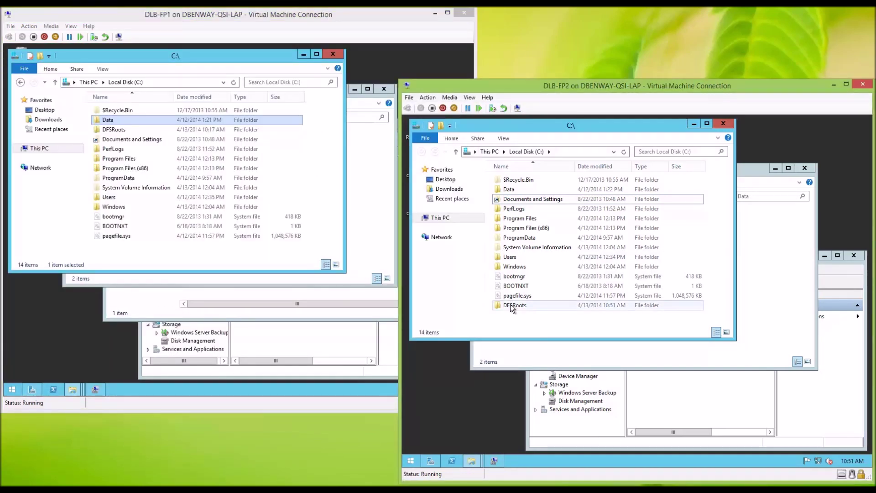
pyautogui.press('F5')
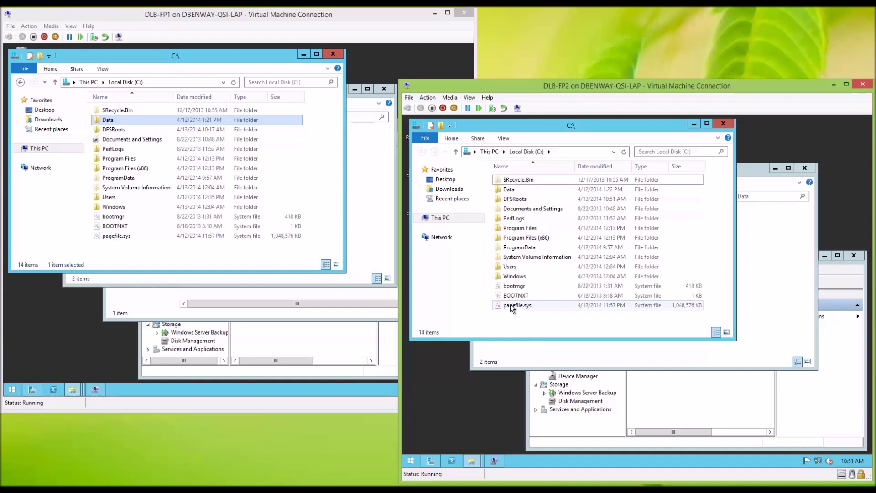
pyautogui.click(532, 201)
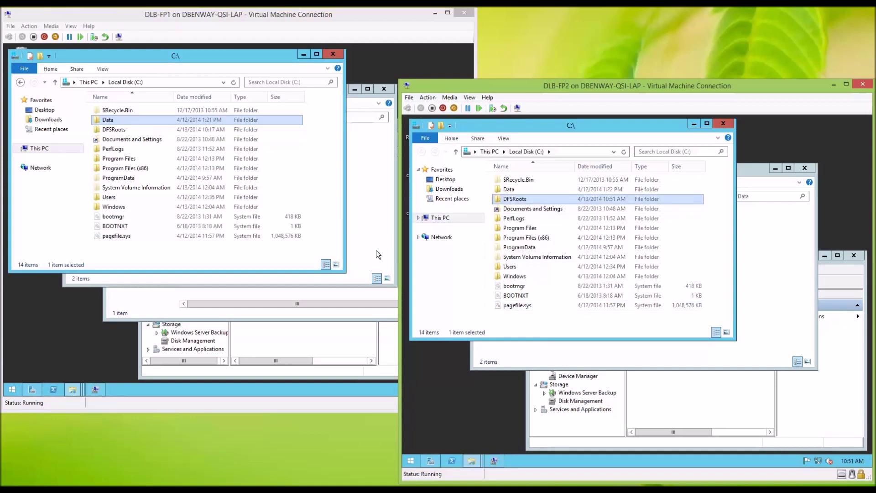
# - Compare C:\DFSRoots and C:\Data on DLB-FP1 with C:\Data on DLB-FP2, then return to the C:\ window on DLB-FP2
pyautogui.click(375, 290)
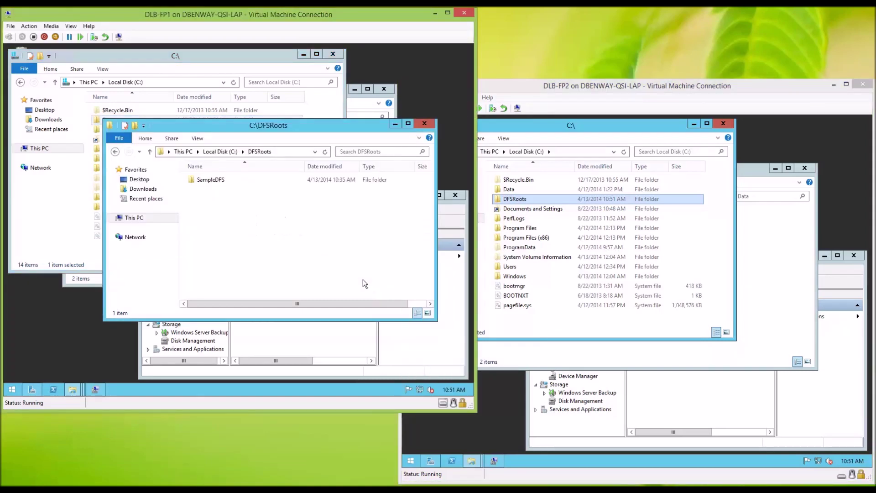
pyautogui.click(355, 102)
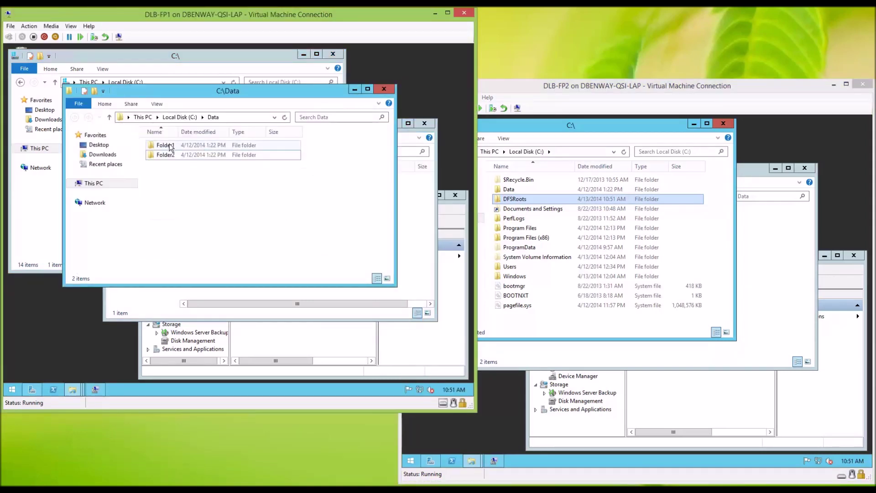
pyautogui.click(756, 269)
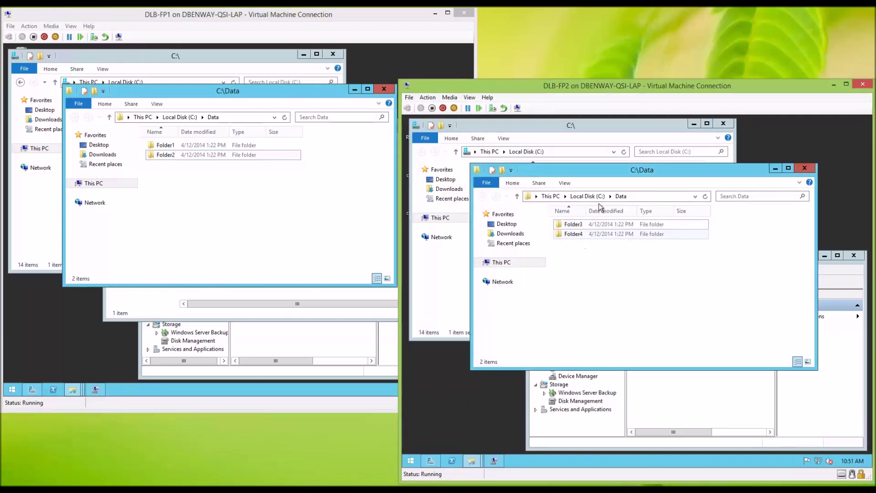
pyautogui.click(634, 128)
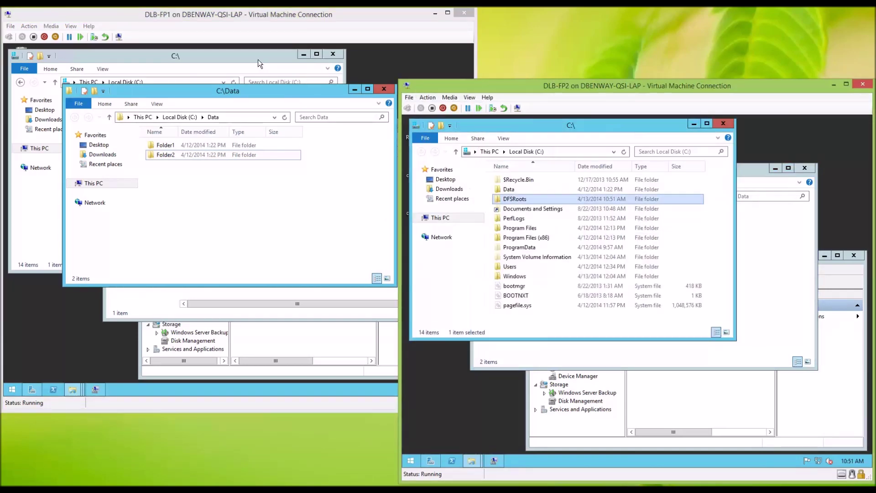
# - On DLB-FP1, locate DFSRoots on the C: drive and open the C:\DFSRoots\SampleDFS folder to view its DFS folders
pyautogui.click(257, 59)
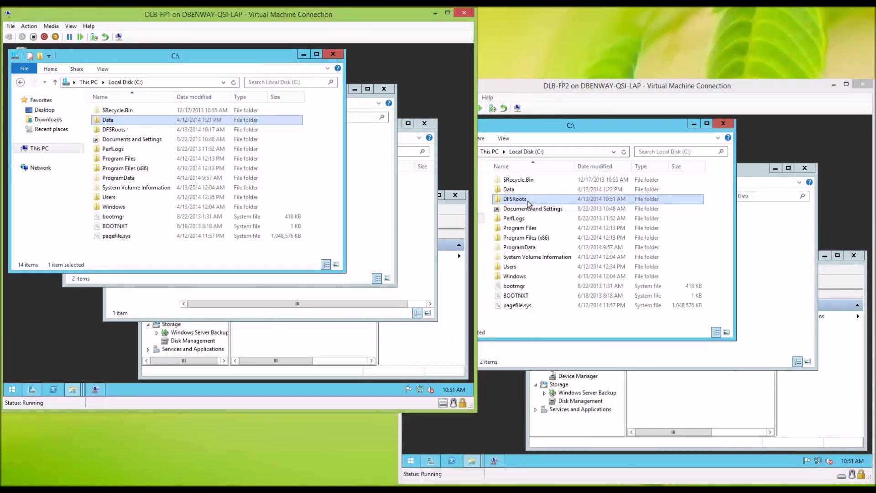
pyautogui.click(130, 128)
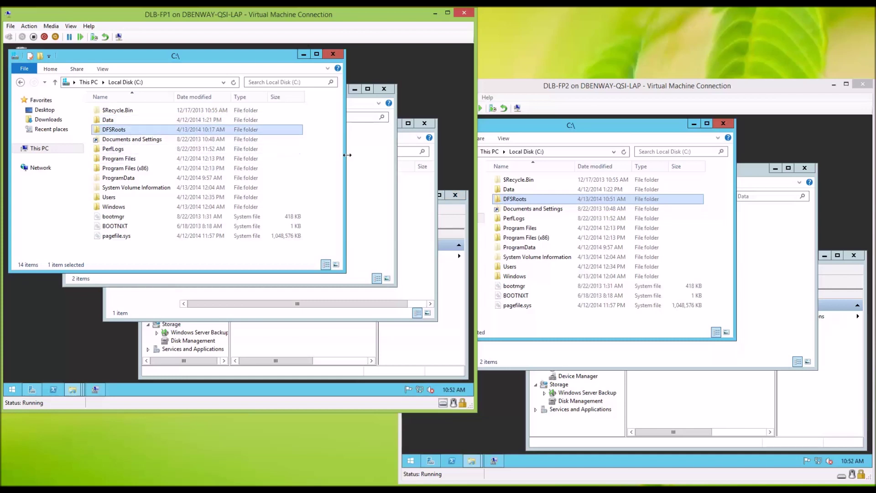
pyautogui.click(365, 166)
pyautogui.click(413, 187)
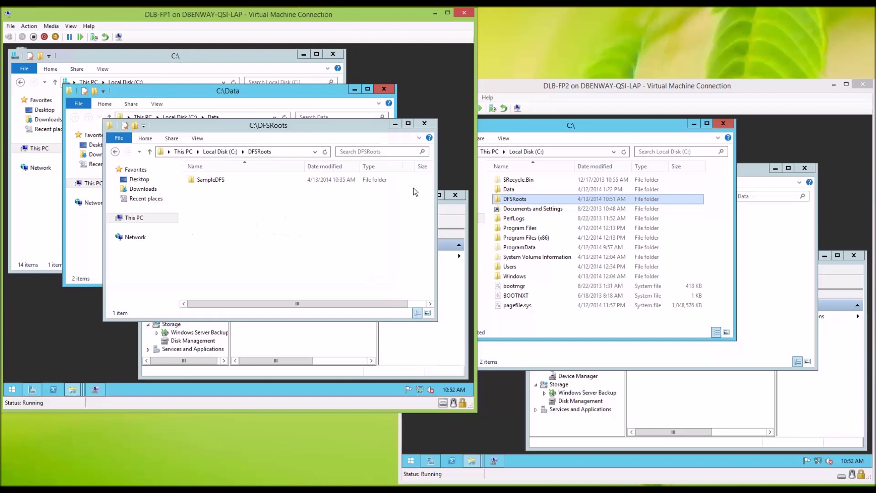
pyautogui.doubleClick(211, 180)
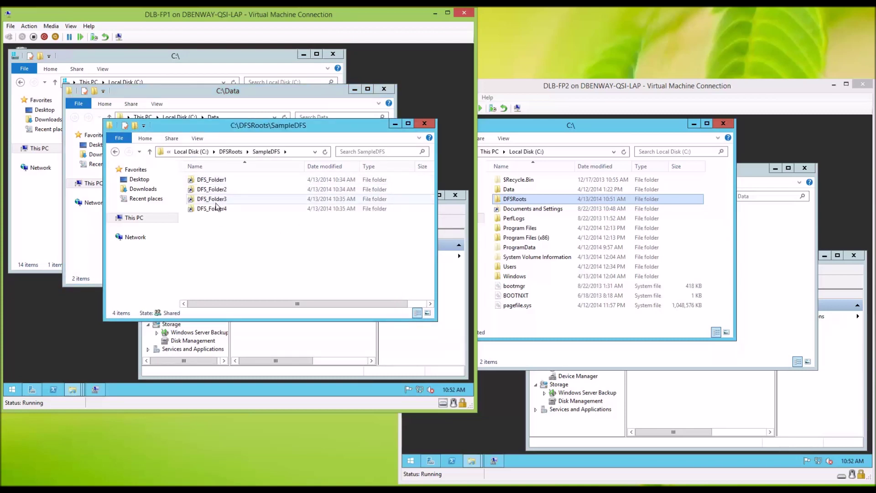
# - On DLB-FP2, inspect C:\Data and C:\DFSRoots\SampleDFS, then review the shares in Computer Management on both file servers
pyautogui.click(754, 292)
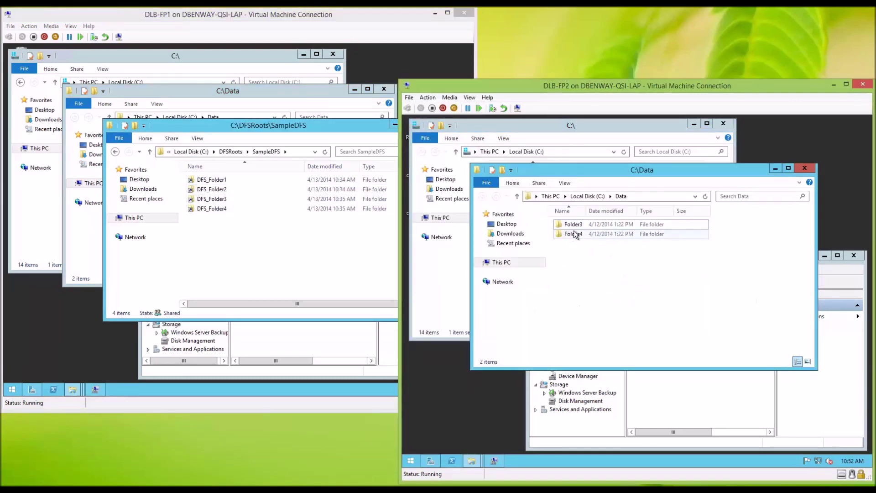
pyautogui.click(444, 273)
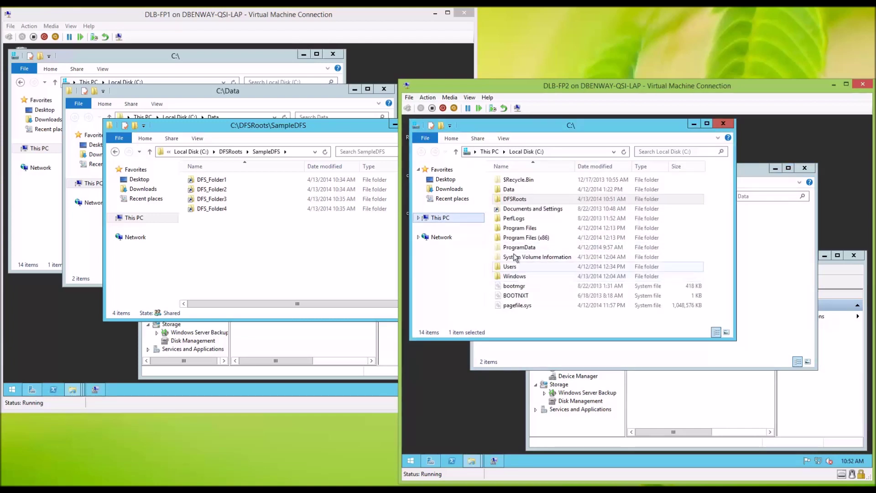
pyautogui.doubleClick(511, 200)
pyautogui.doubleClick(507, 178)
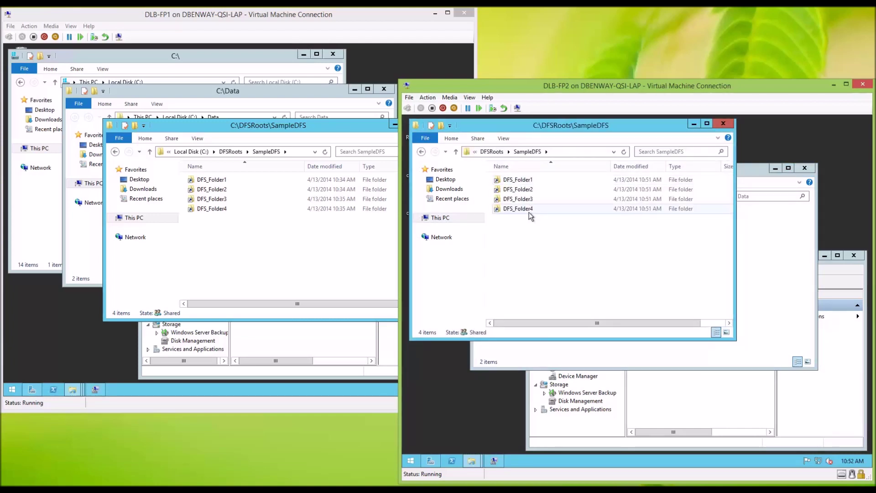
pyautogui.click(729, 392)
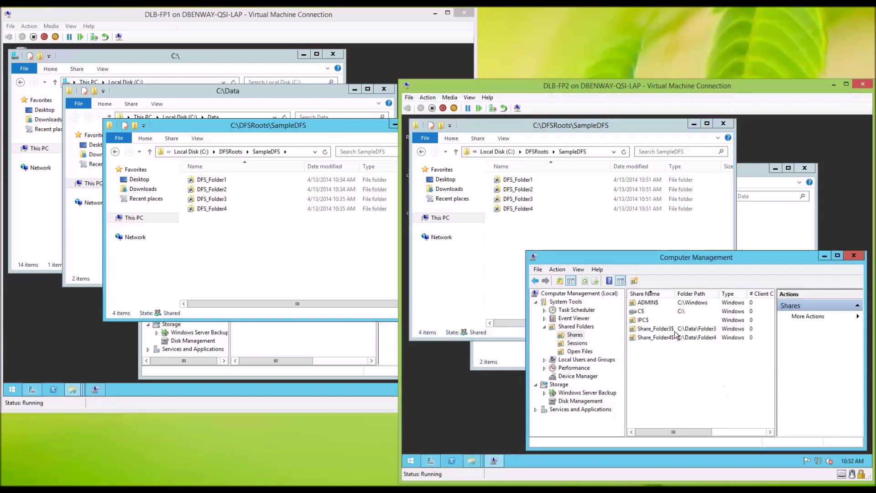
pyautogui.click(287, 337)
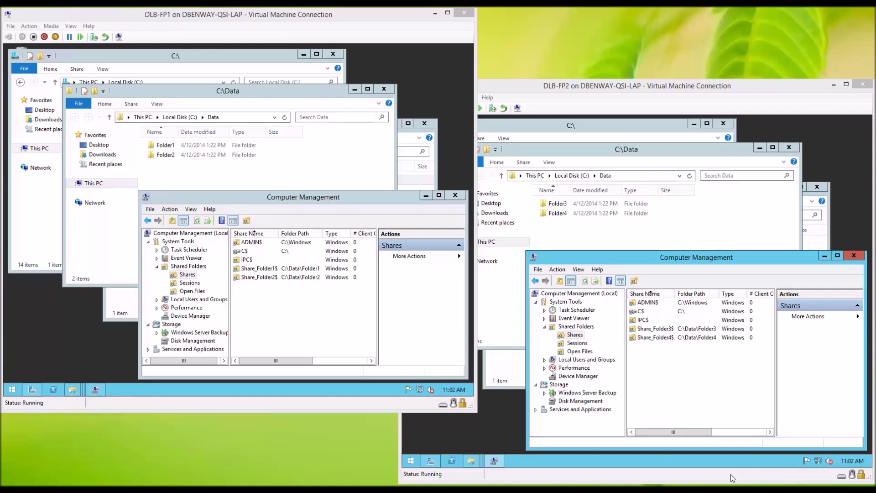
# - Switch to the DLB-ADDS1 virtual machine and open DFS Management from Server Manager
pyautogui.hotkey('alt', 'Tab')
pyautogui.hotkey('alt', 'Tab')
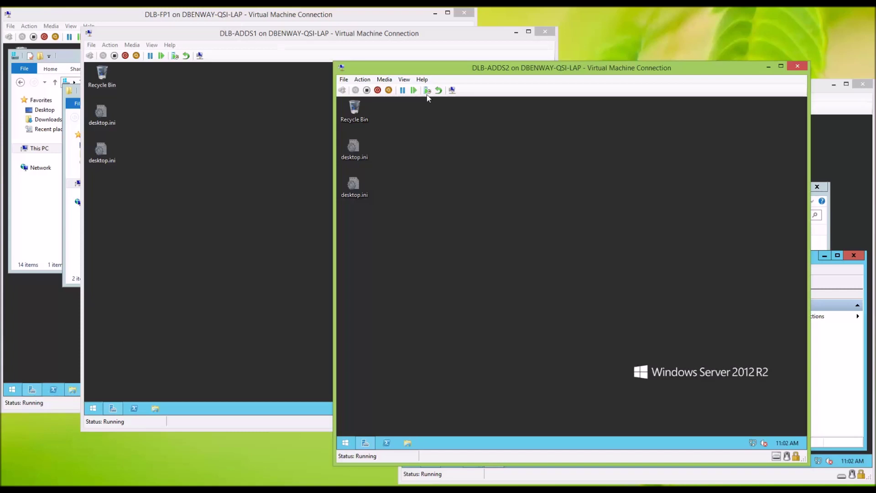
pyautogui.click(106, 408)
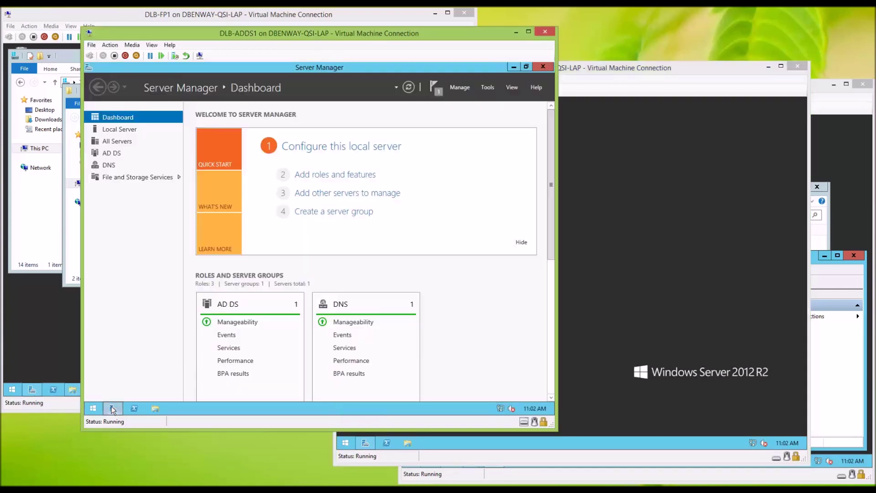
pyautogui.click(488, 88)
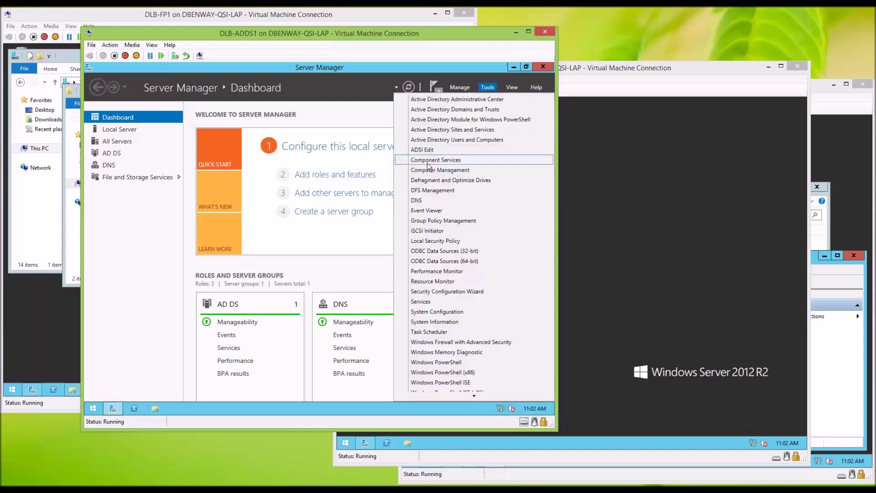
pyautogui.click(430, 191)
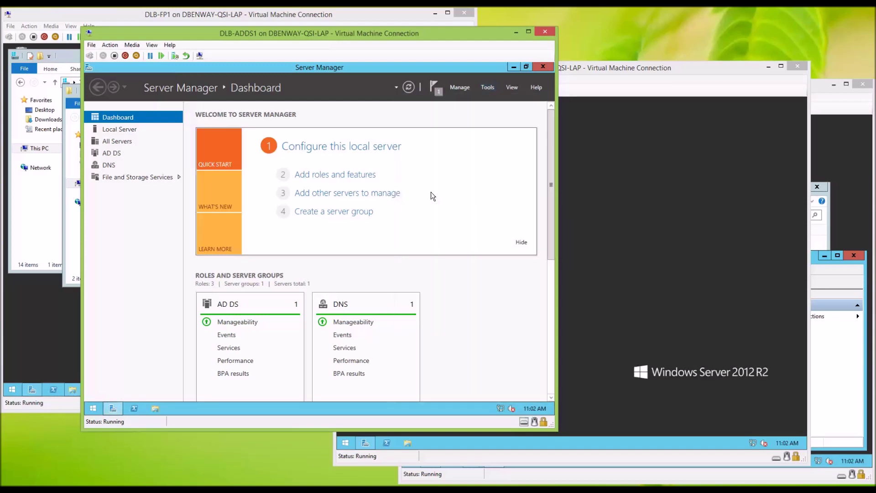
# - Open DFS Management from Server Manager on the DLB-ADDS2 virtual machine
pyautogui.click(579, 274)
pyautogui.click(365, 443)
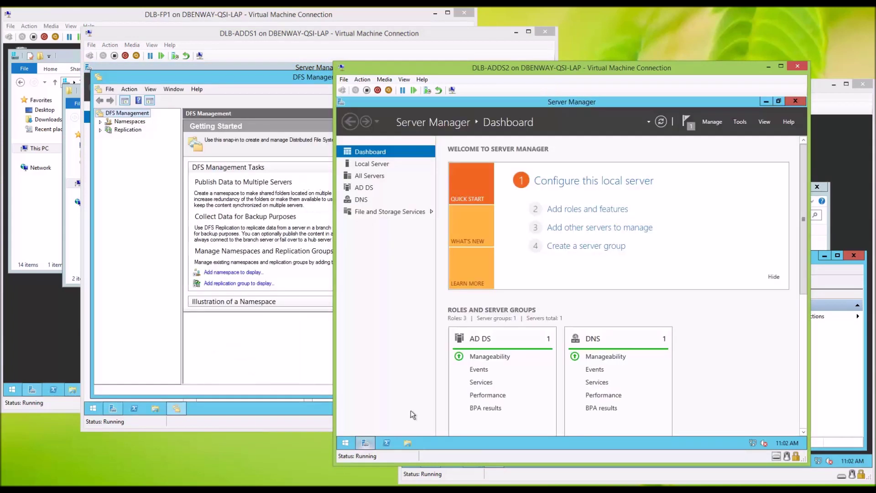
pyautogui.click(737, 123)
pyautogui.click(683, 227)
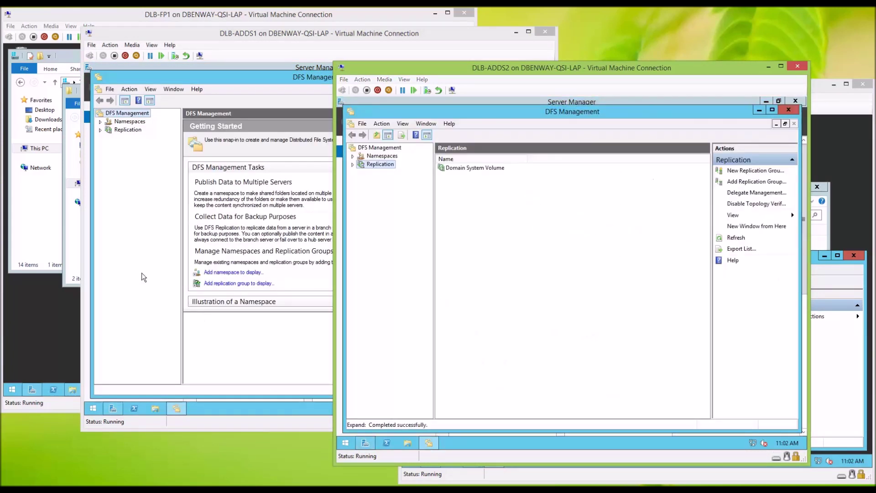
# - On DLB-ADDS1, display the memberships of the Domain System Volume replication group
pyautogui.click(143, 275)
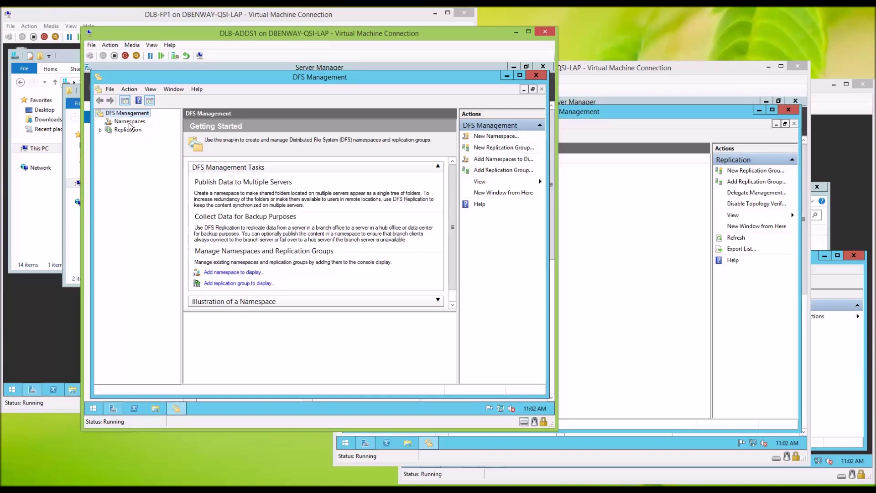
pyautogui.click(100, 130)
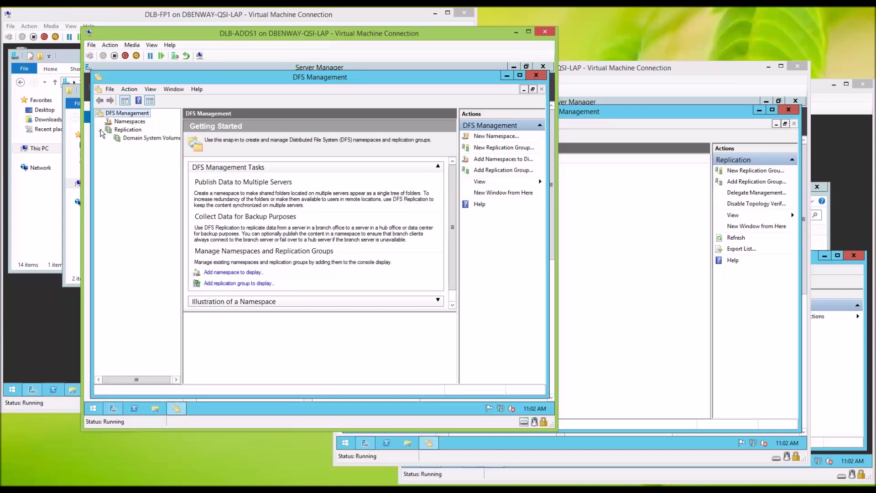
pyautogui.click(139, 138)
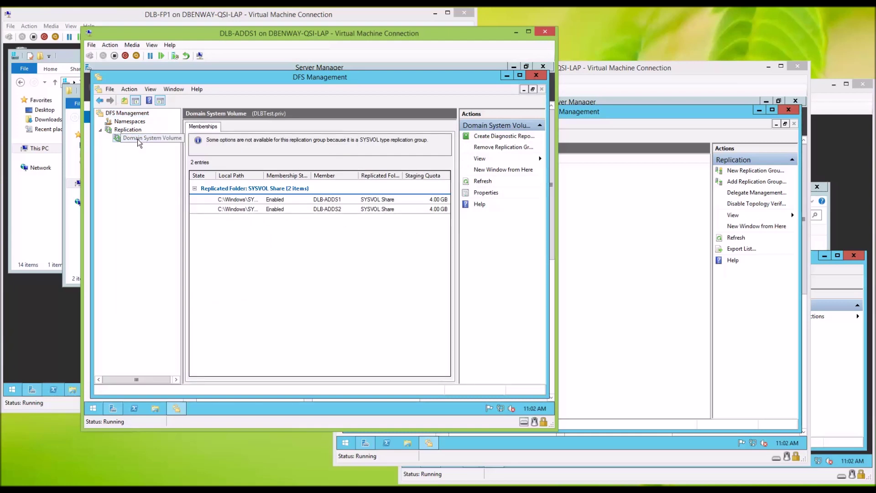
# - Display the Domain System Volume memberships on DLB-ADDS2, then minimize both domain controller windows
pyautogui.click(593, 273)
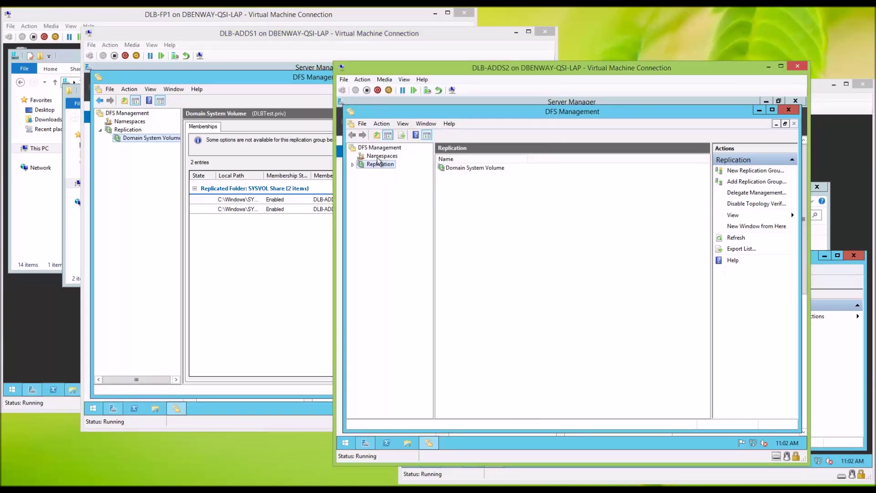
pyautogui.click(352, 164)
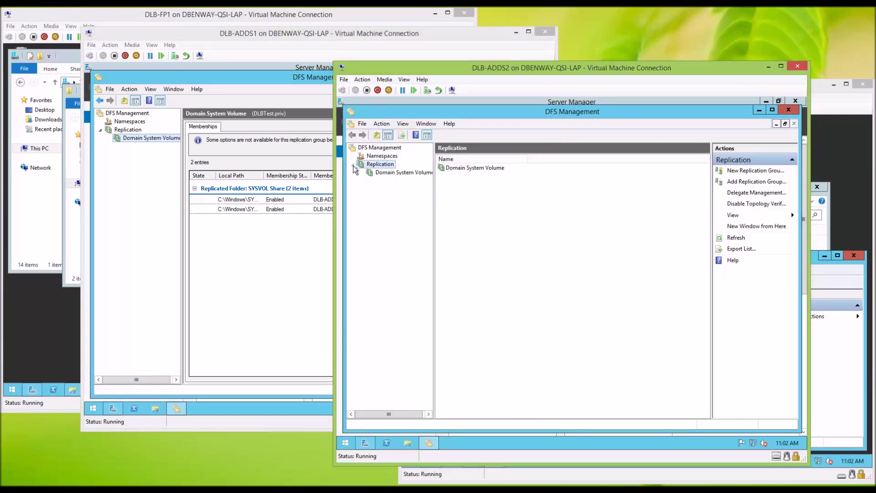
pyautogui.click(385, 172)
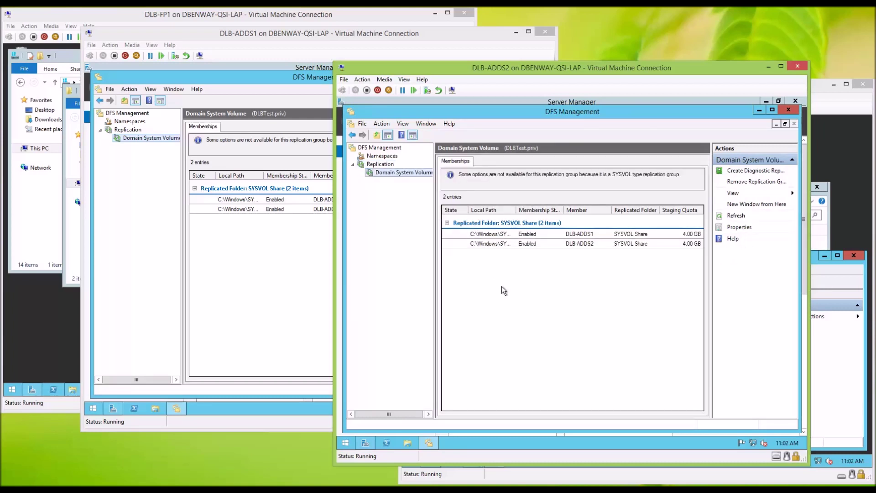
pyautogui.click(768, 66)
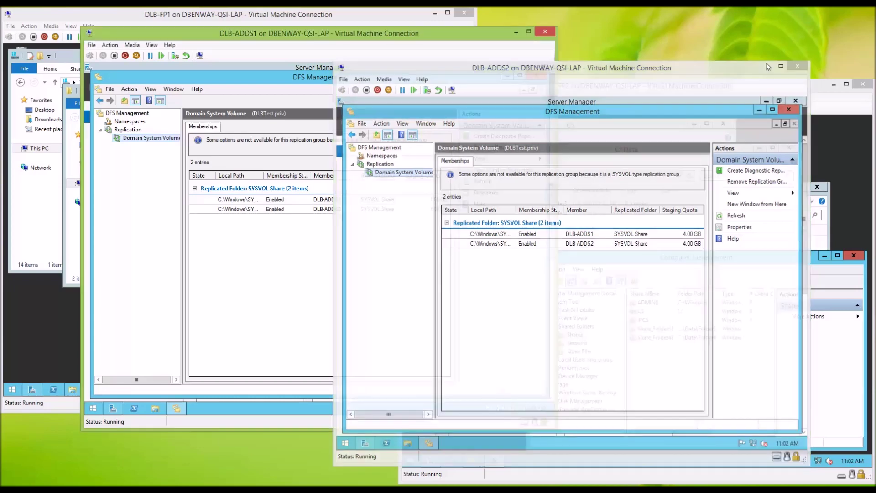
pyautogui.click(516, 32)
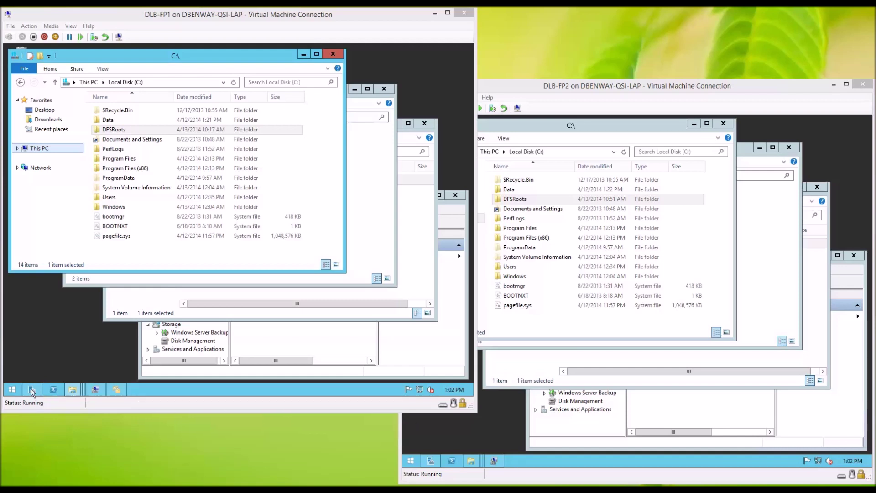
# - Open DFS Management from Server Manager on DLB-FP1 and start creating a new replication group
pyautogui.click(34, 388)
pyautogui.click(404, 68)
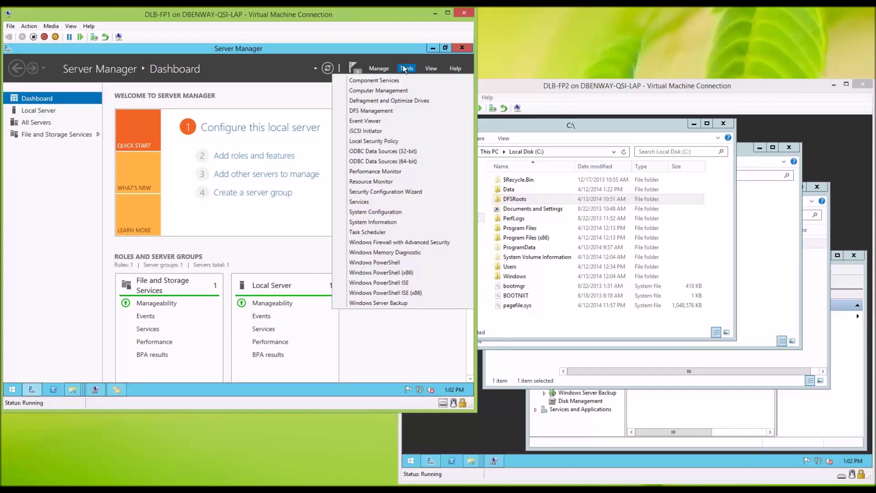
pyautogui.click(379, 110)
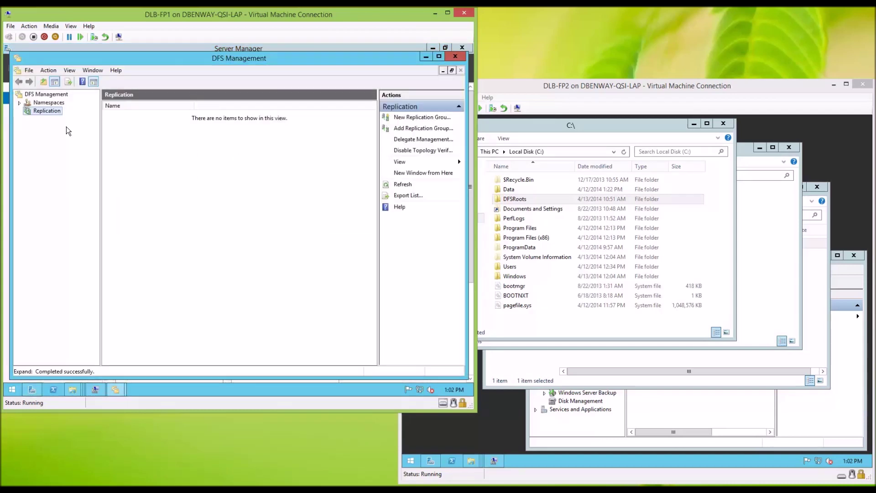
pyautogui.rightClick(43, 111)
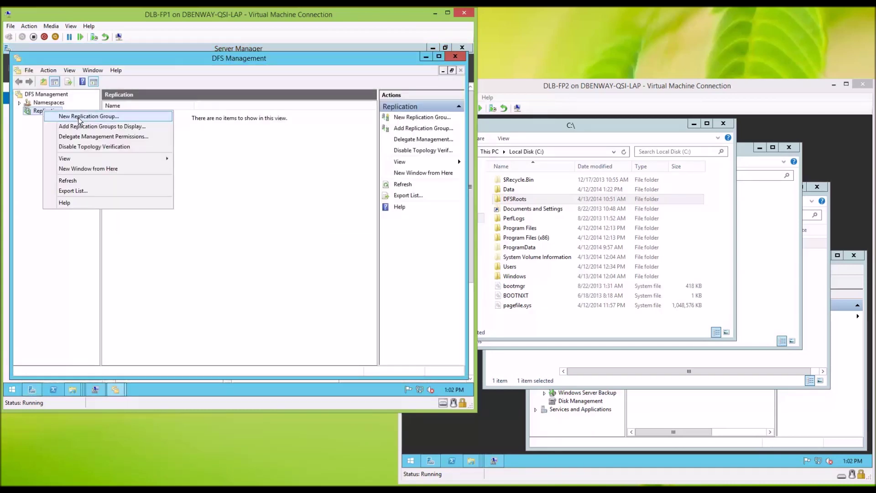
pyautogui.click(78, 117)
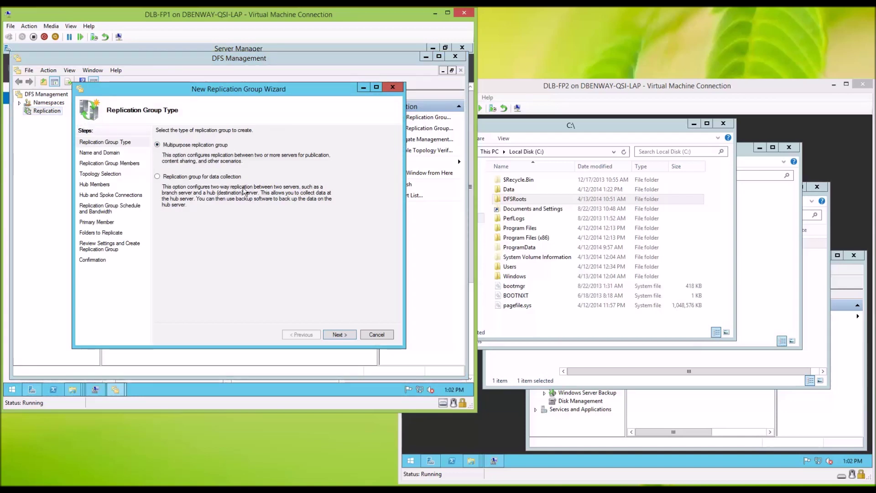
# - Keep the multipurpose replication group type and name the group SampleDFS_RegGrp in the DLBTest.priv domain
pyautogui.click(339, 335)
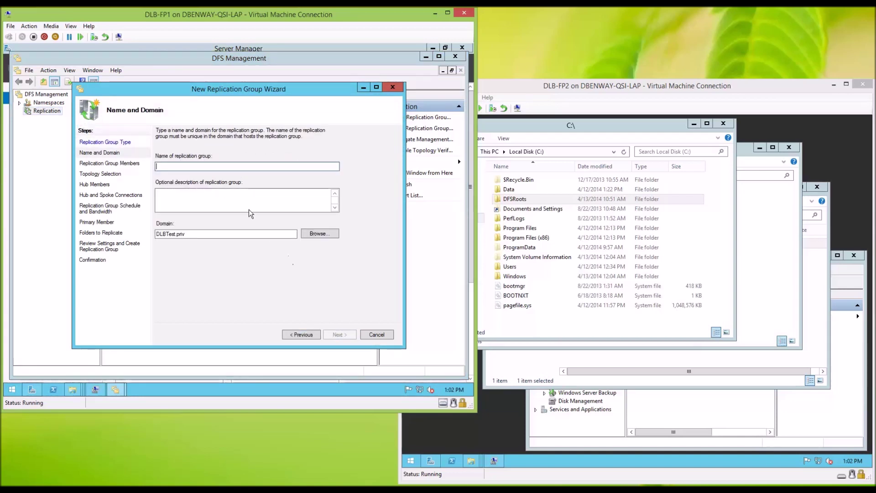
pyautogui.write('SampleDFP')
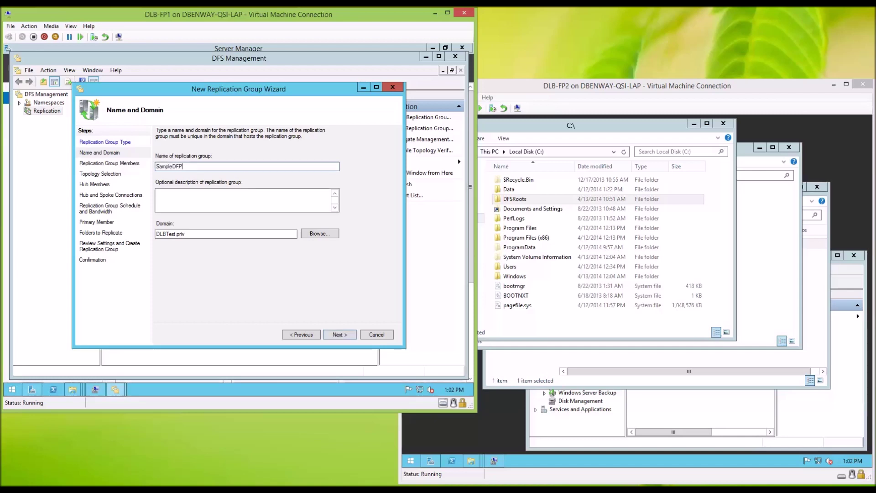
pyautogui.press('BackSpace')
pyautogui.write('S_RegGrp')
pyautogui.click(337, 335)
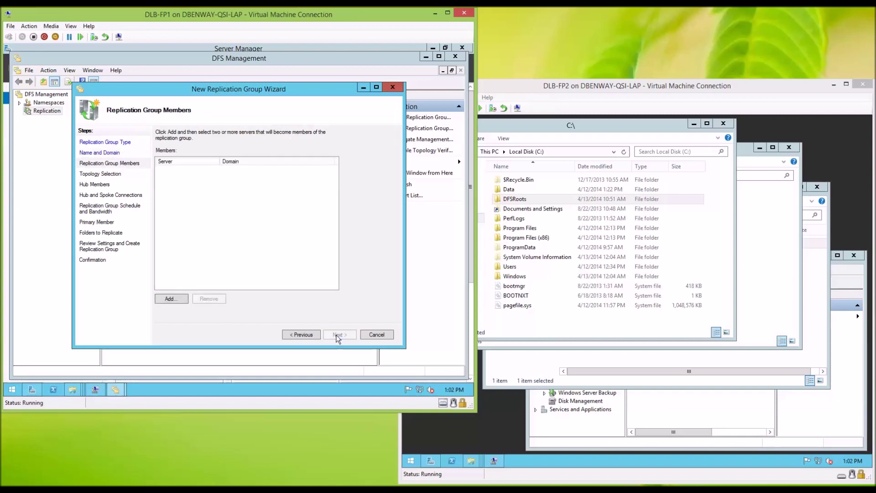
# - Add the servers DLB-FP1 and DLB-FP2 as members of the new replication group
pyautogui.click(177, 299)
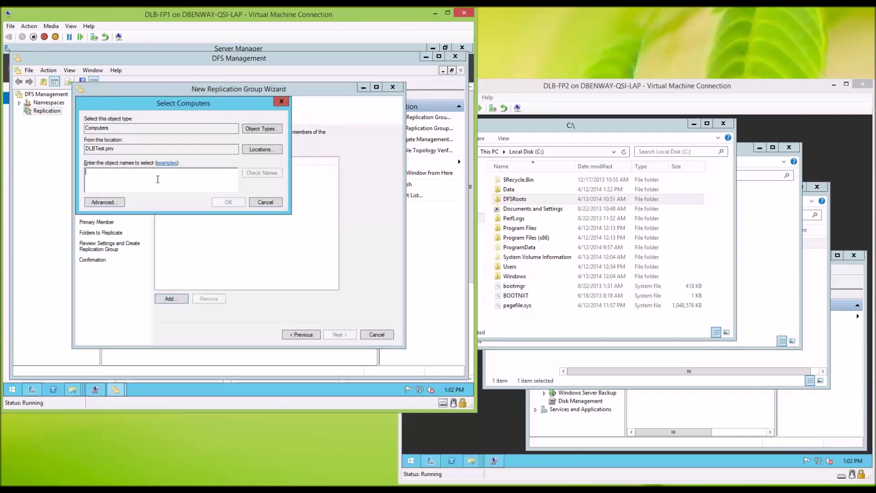
pyautogui.write('DLB-FP1; DLB-FP2')
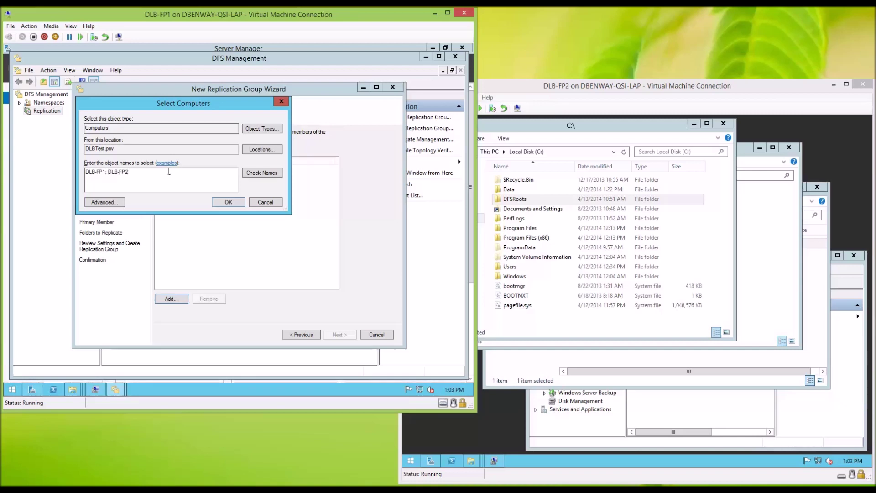
pyautogui.click(252, 173)
pyautogui.click(238, 202)
pyautogui.click(337, 335)
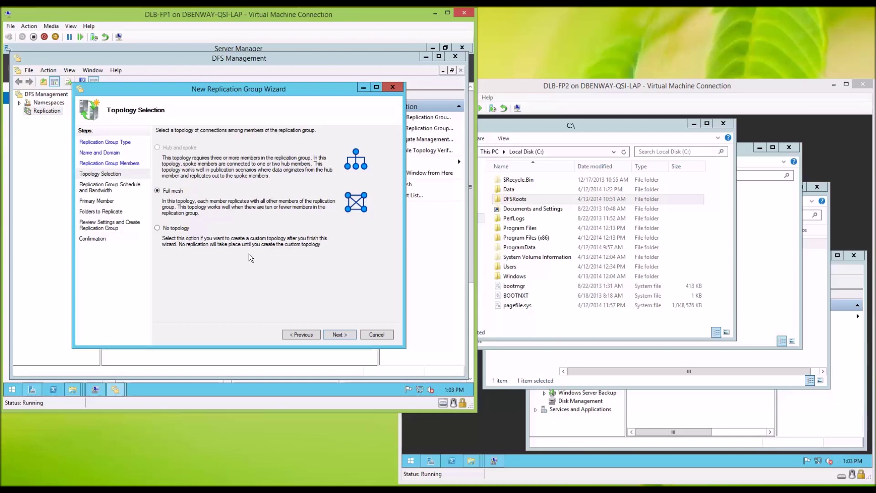
# - Accept the full mesh topology with continuous full-bandwidth replication, and set DLB-FP1 as the primary member
pyautogui.click(345, 337)
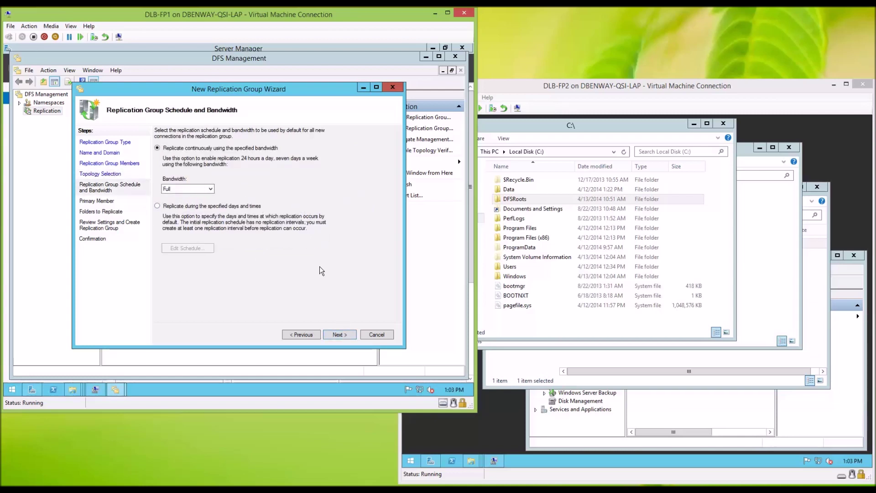
pyautogui.click(339, 335)
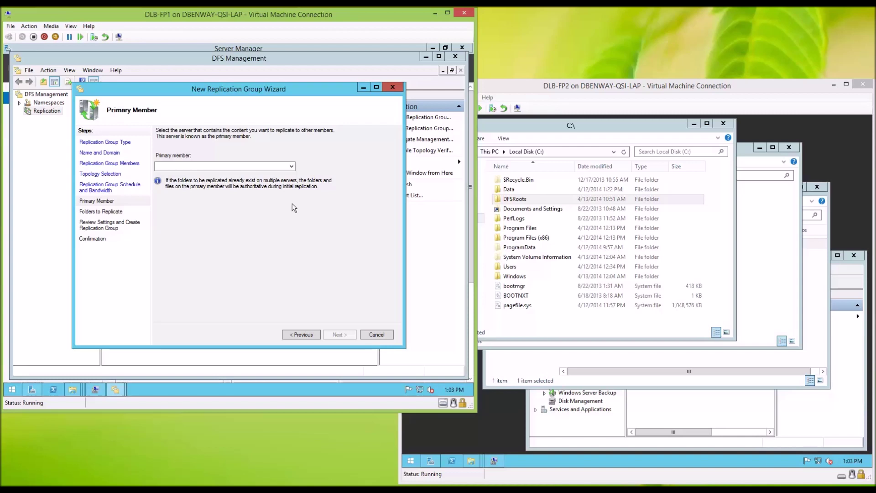
pyautogui.click(292, 167)
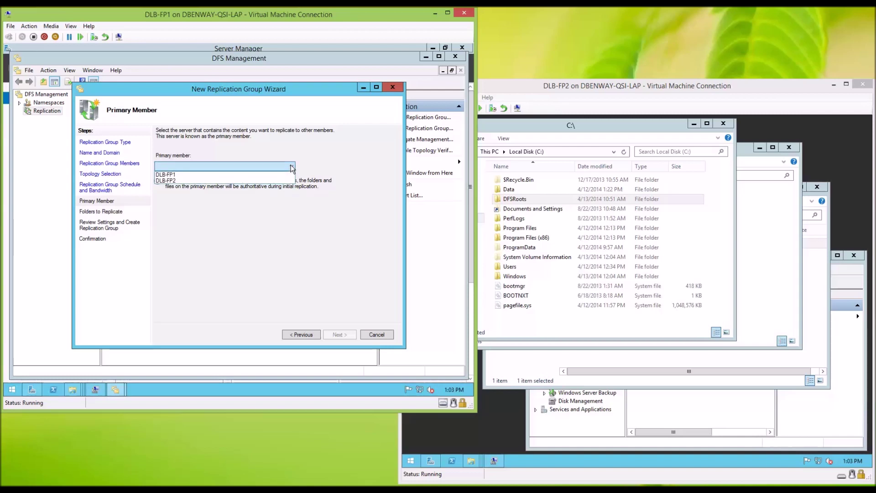
pyautogui.click(182, 173)
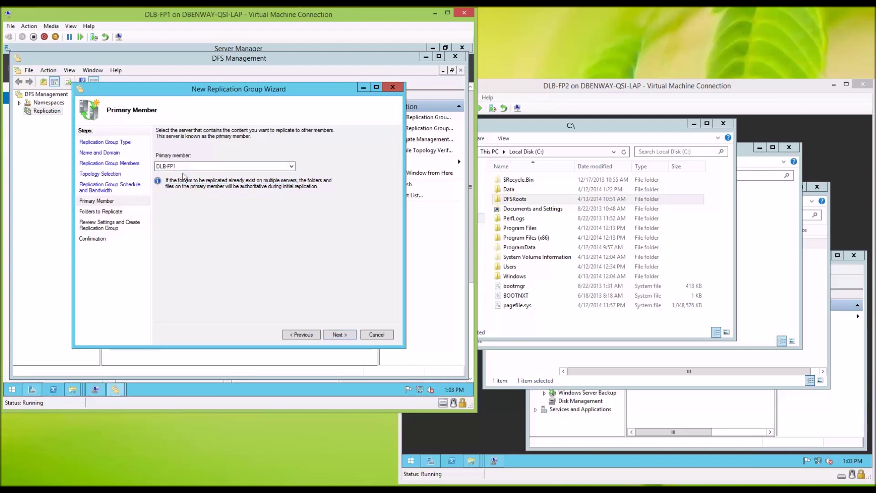
pyautogui.click(339, 337)
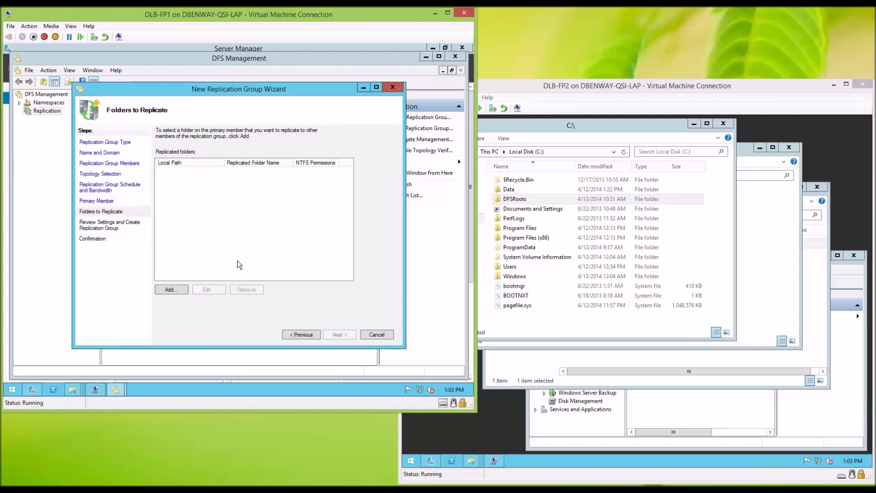
# - Add C:\Data\Folder1 on DLB-FP1 as a replicated folder, keeping the path-based name and existing permissions
pyautogui.click(180, 290)
pyautogui.click(280, 155)
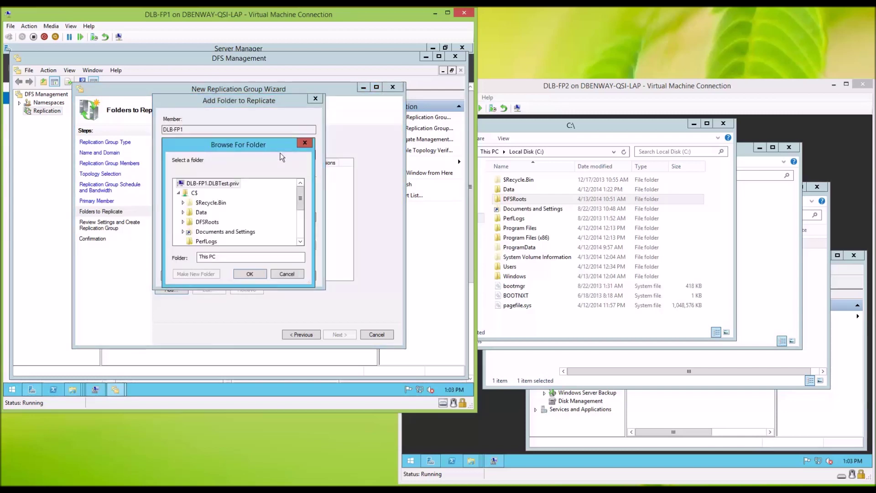
pyautogui.click(183, 212)
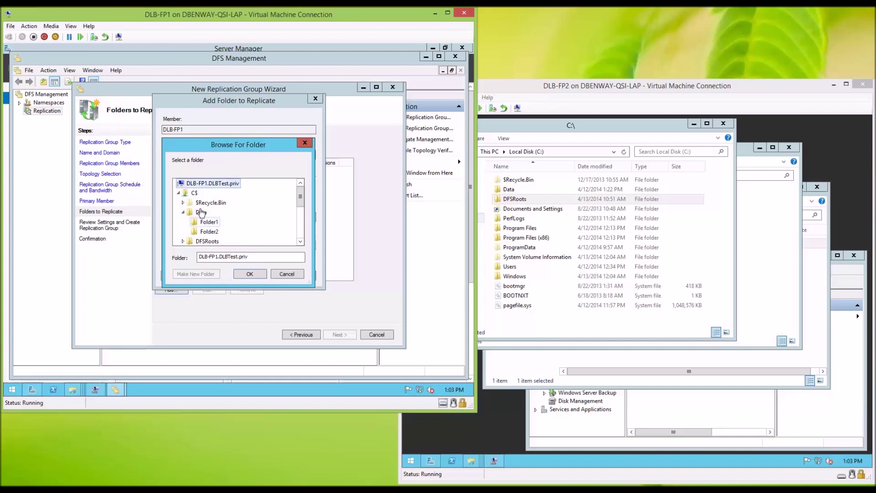
pyautogui.click(206, 222)
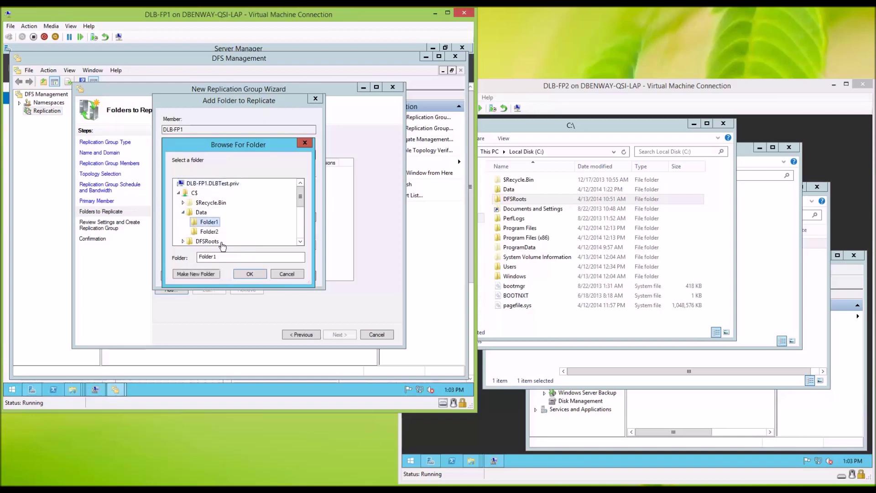
pyautogui.click(250, 273)
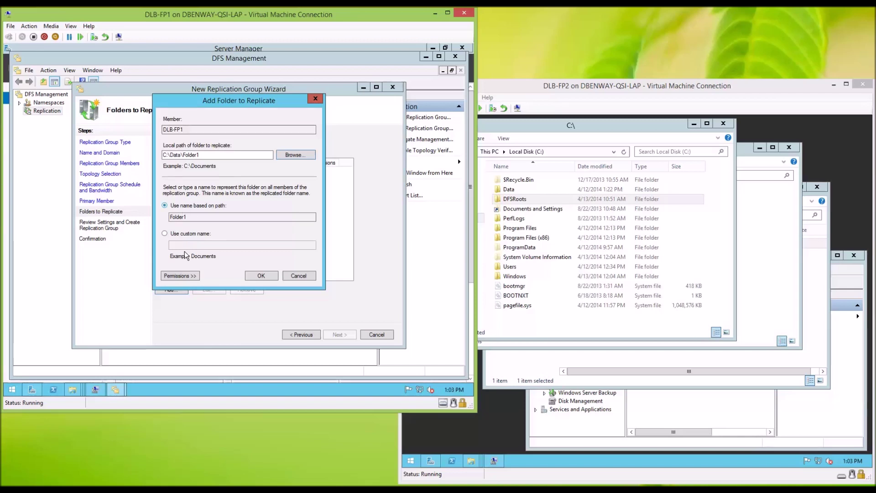
pyautogui.click(180, 275)
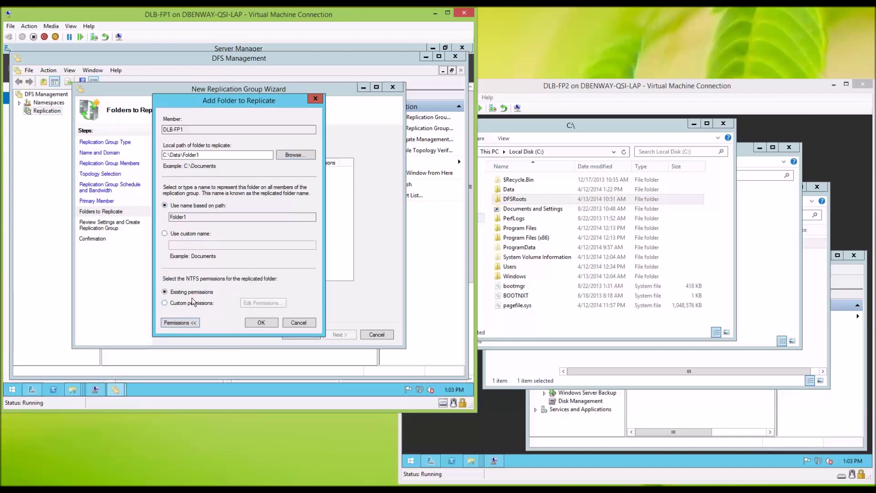
pyautogui.click(260, 322)
# - Add C:\Data\Folder2 on DLB-FP1 as a second replicated folder with existing permissions, and accept the folder list
pyautogui.click(172, 289)
pyautogui.click(288, 155)
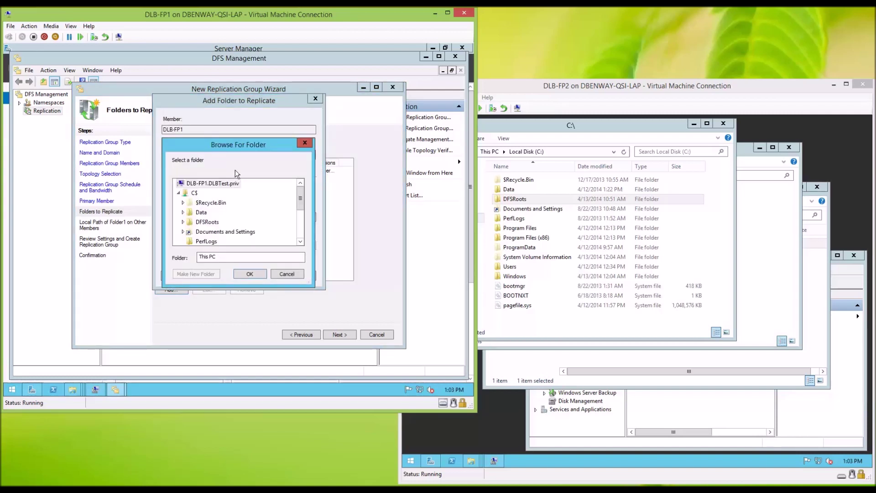
pyautogui.click(183, 212)
pyautogui.click(201, 231)
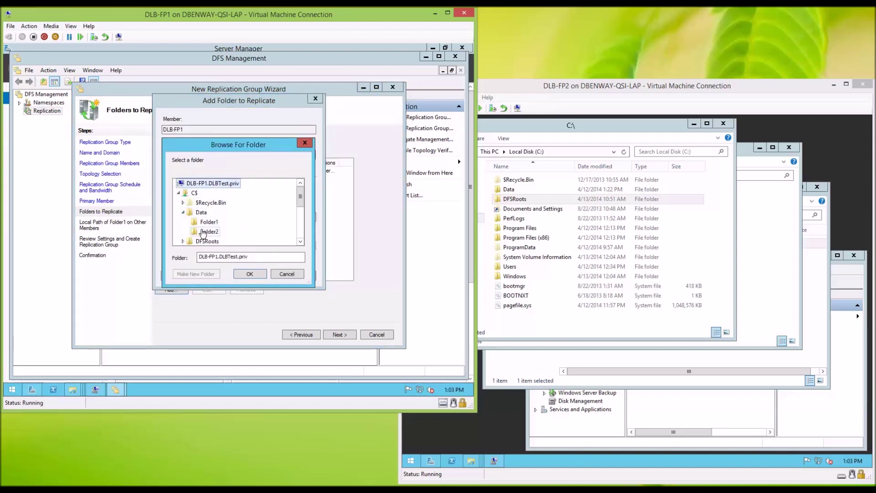
pyautogui.click(249, 273)
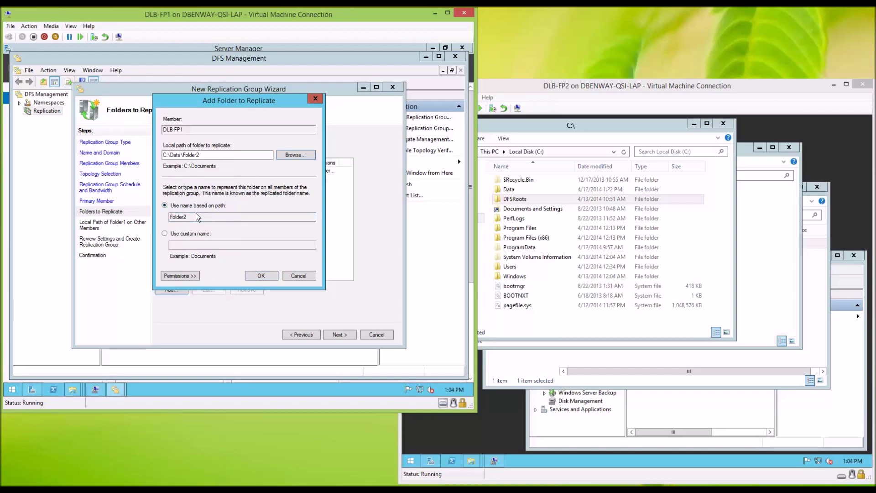
pyautogui.click(190, 275)
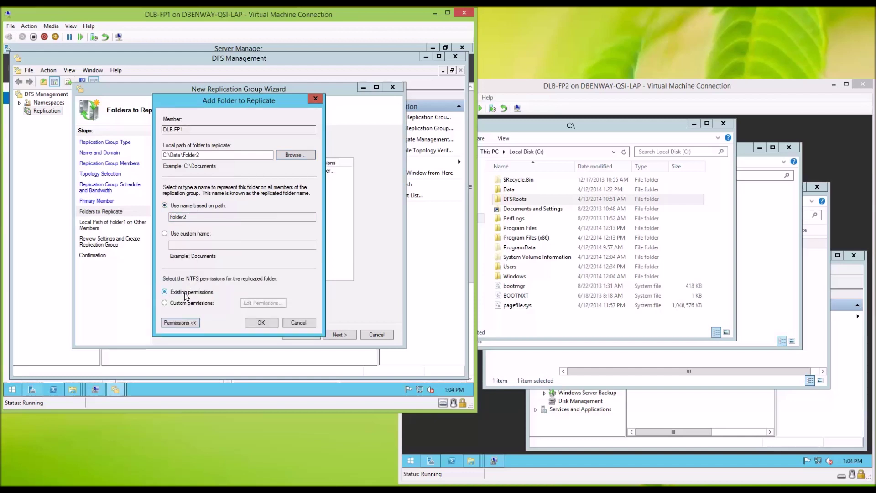
pyautogui.click(261, 323)
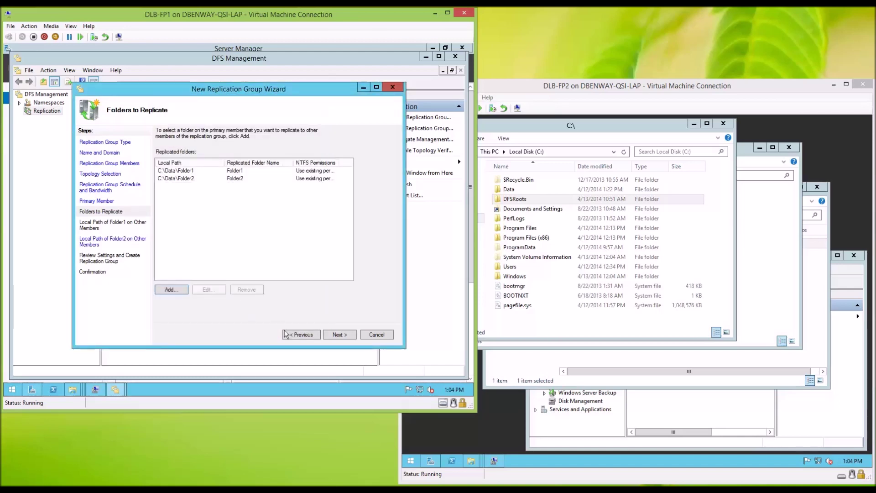
pyautogui.click(340, 335)
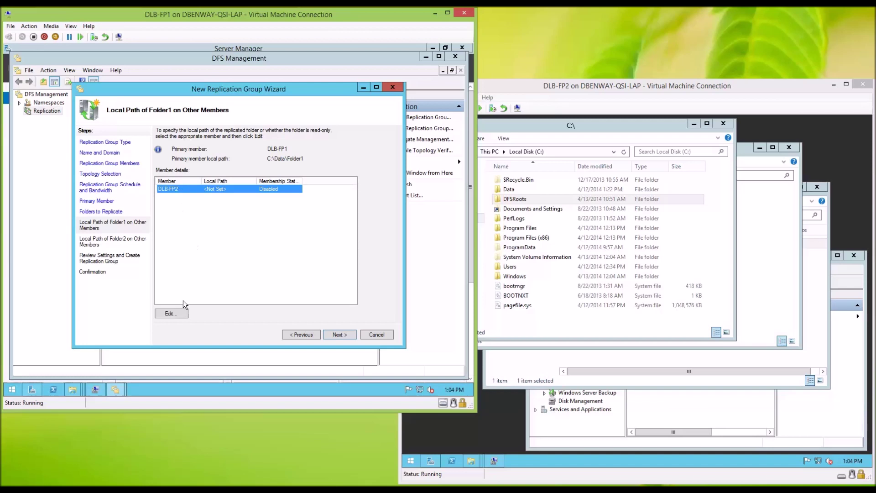
# - Enable Folder1 membership on DLB-FP2 with the local path C:\Data\Folder1, agreeing to create the path
pyautogui.click(181, 313)
pyautogui.click(166, 212)
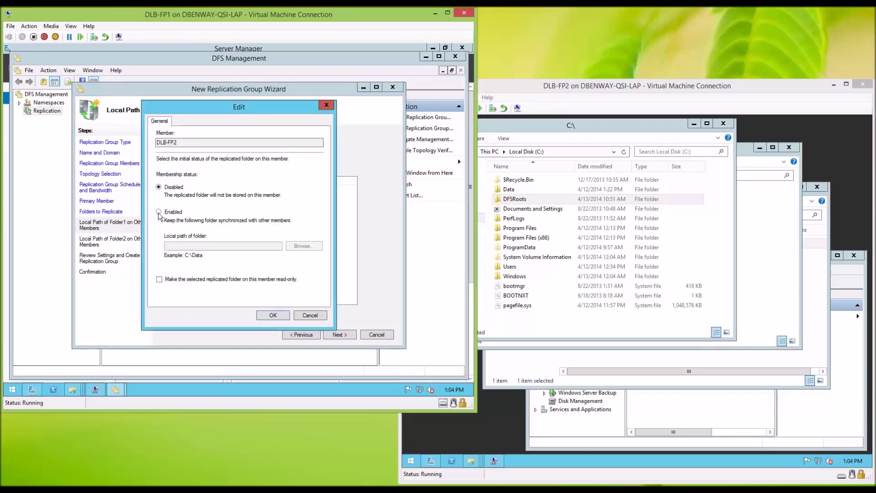
pyautogui.click(186, 246)
pyautogui.write('C:\\')
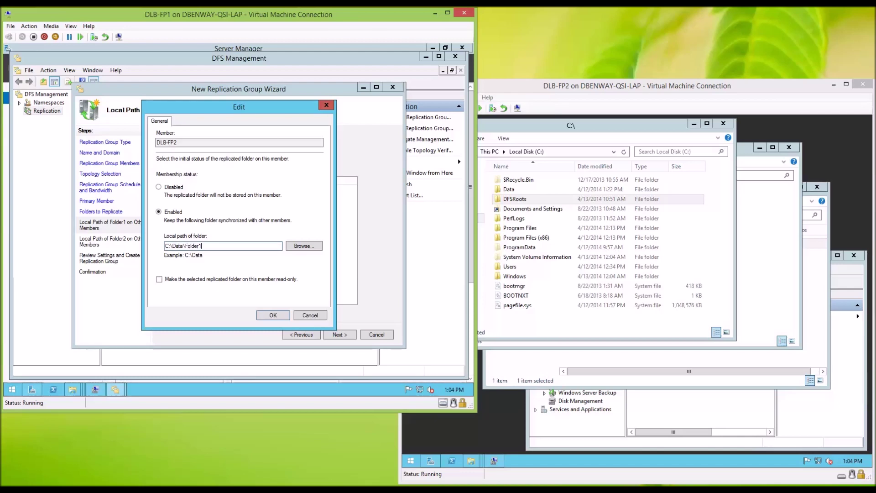
pyautogui.write('Data\\Folder1')
pyautogui.click(269, 315)
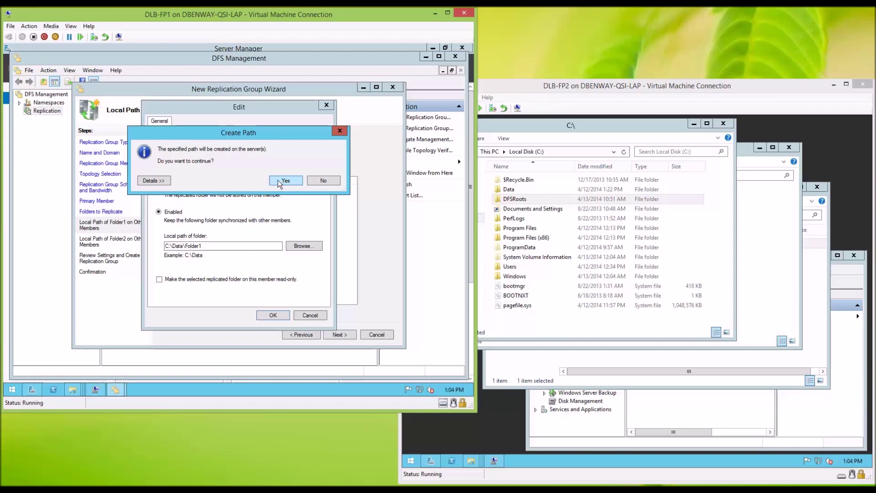
pyautogui.click(280, 182)
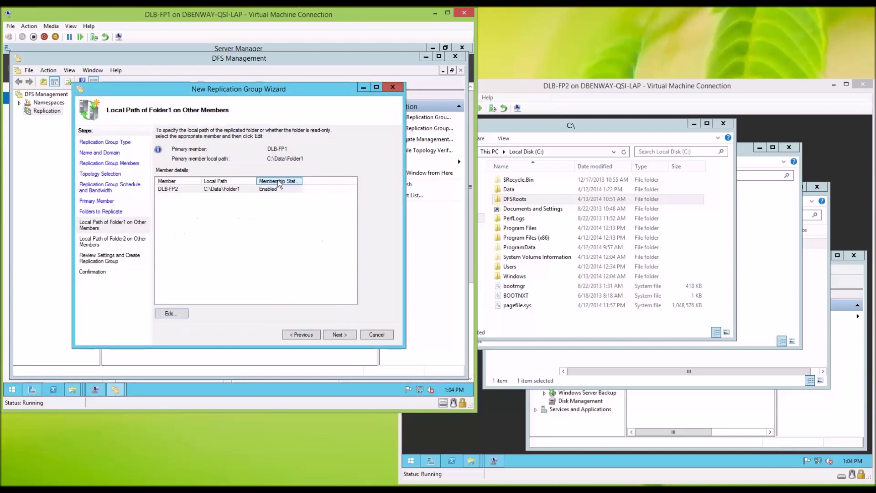
pyautogui.click(337, 334)
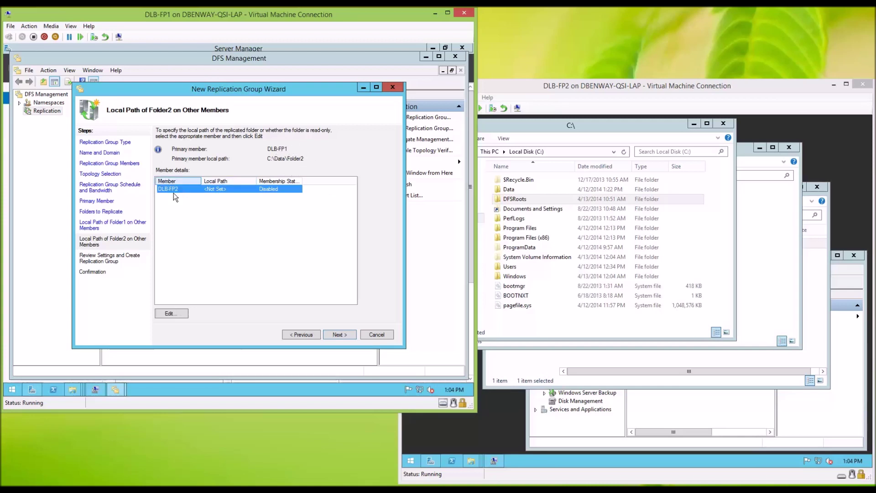
# - Enable Folder2 membership on DLB-FP2 with the local path C:\Data\Folder2, agreeing to create the path
pyautogui.click(182, 316)
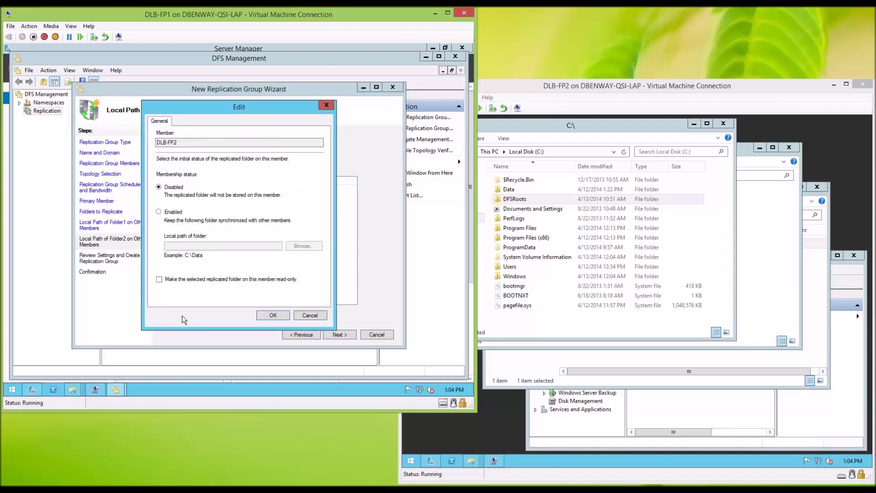
pyautogui.click(158, 212)
pyautogui.click(188, 246)
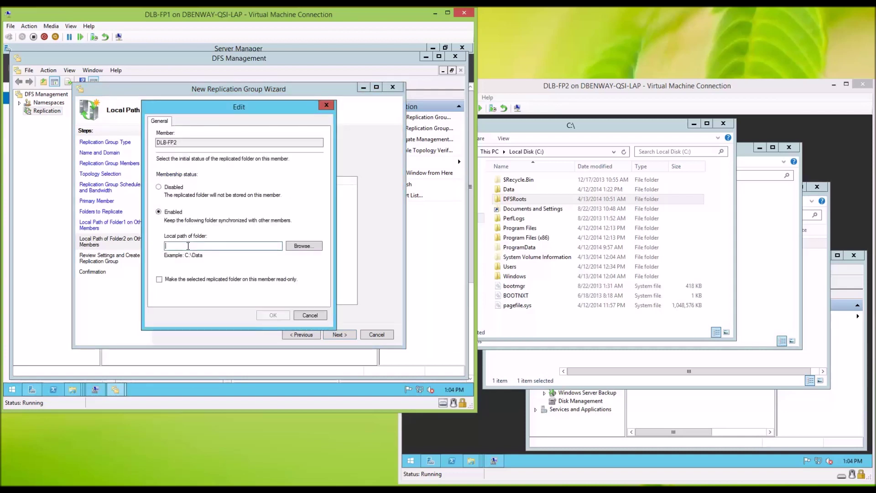
pyautogui.write('C:\\Data\\Folder2')
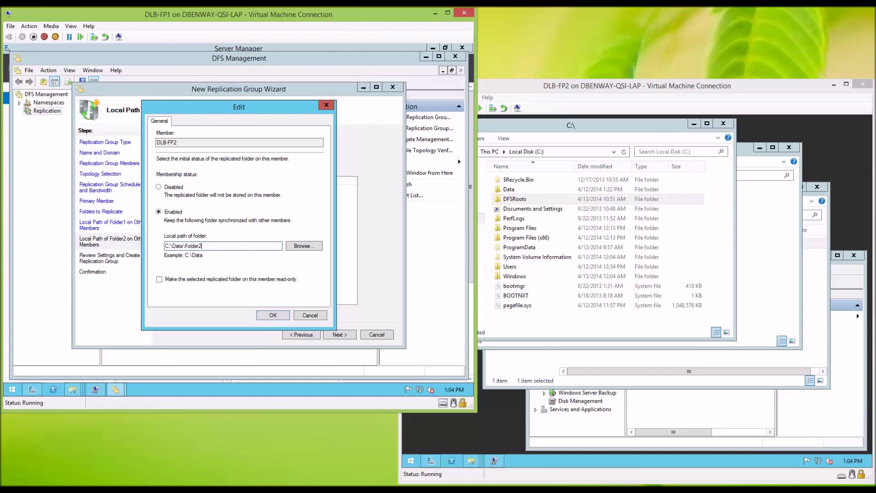
pyautogui.click(266, 314)
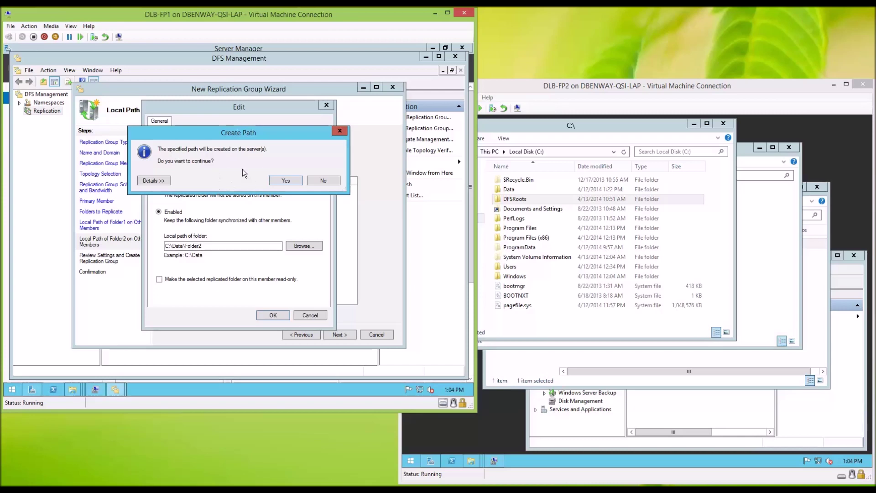
pyautogui.click(277, 182)
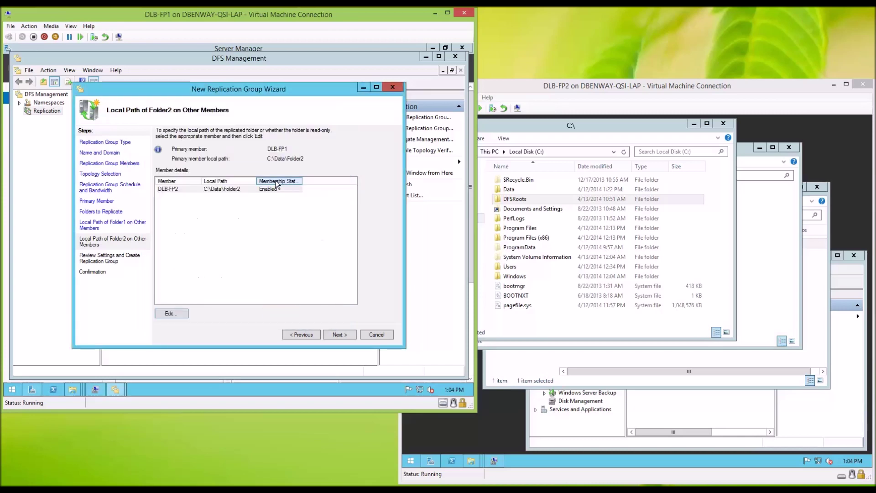
pyautogui.click(337, 334)
# - Review the settings, create the replication group, and close the wizard, acknowledging the replication delay notice
pyautogui.moveTo(333, 193)
pyautogui.mouseDown()
pyautogui.moveTo(336, 273)
pyautogui.moveTo(340, 183)
pyautogui.mouseUp()
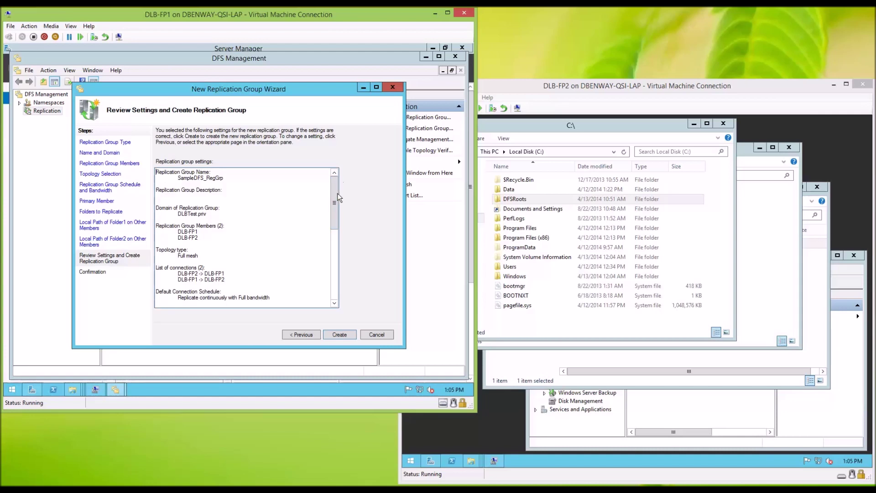
pyautogui.click(340, 335)
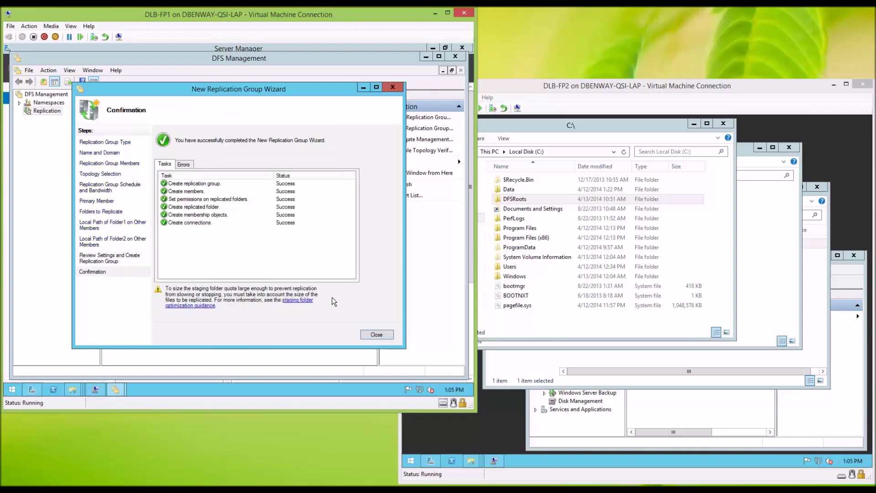
pyautogui.click(366, 334)
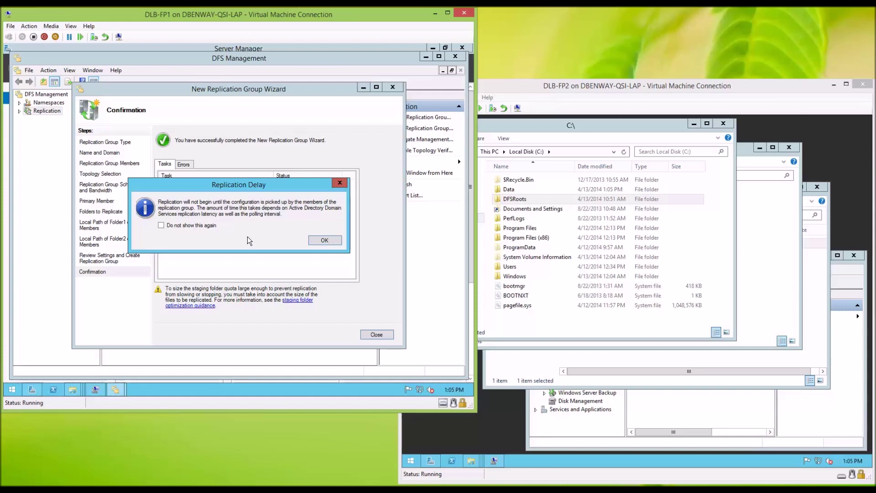
pyautogui.click(319, 242)
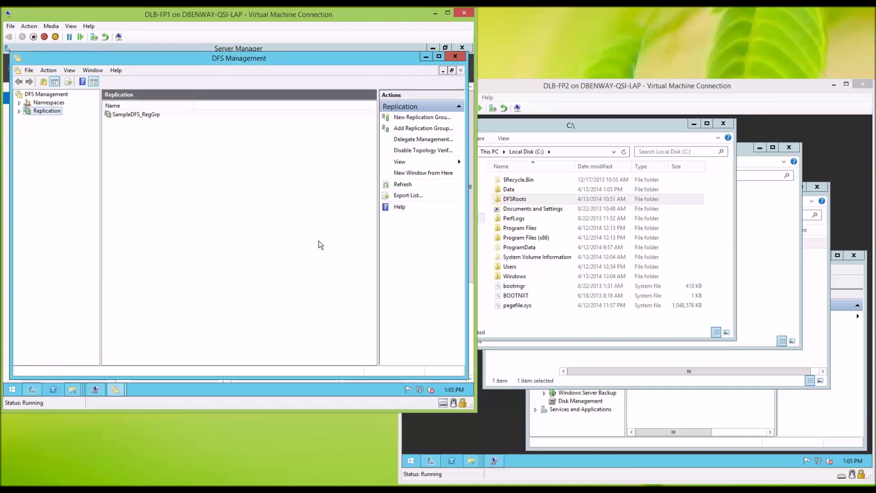
# - Minimize the DFS Management and Server Manager windows on DLB-FP1 to uncover the C:\ folder window
pyautogui.click(447, 58)
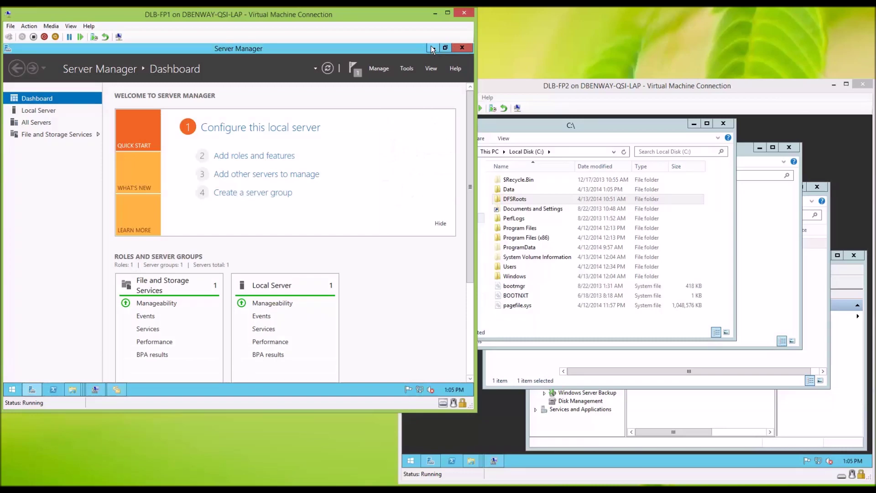
pyautogui.click(462, 47)
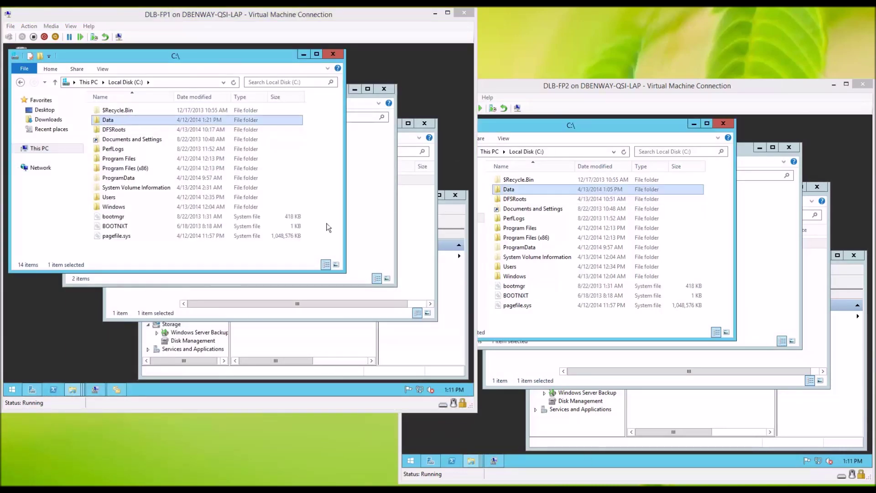
# - Examine the C:\Data folders on DLB-FP1 and DLB-FP2 and compare the contents of Folder1 on both servers
pyautogui.click(358, 178)
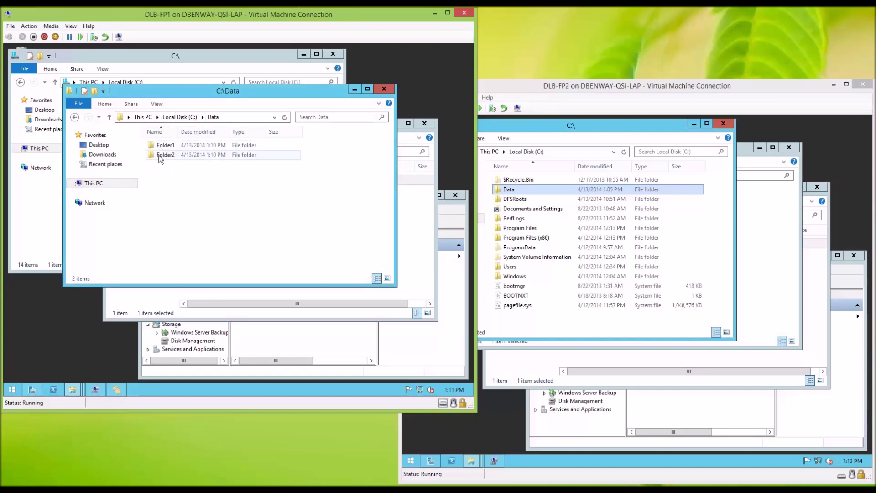
pyautogui.click(755, 280)
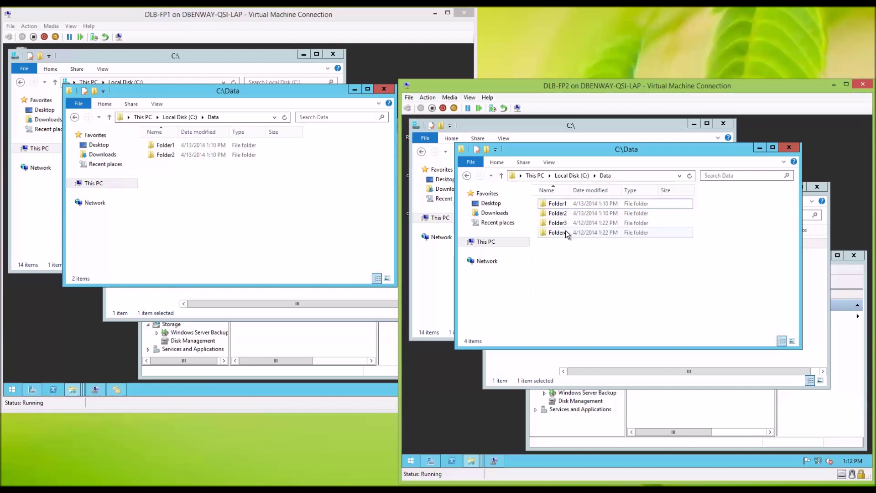
pyautogui.doubleClick(164, 145)
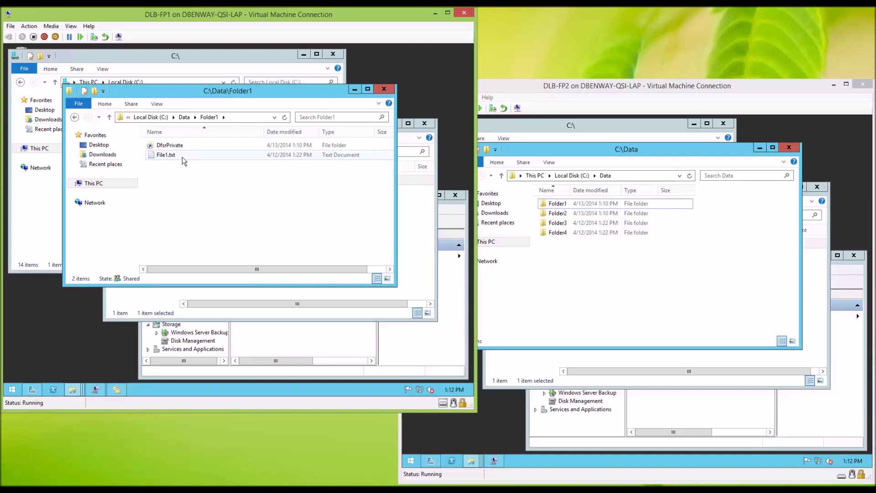
pyautogui.doubleClick(543, 203)
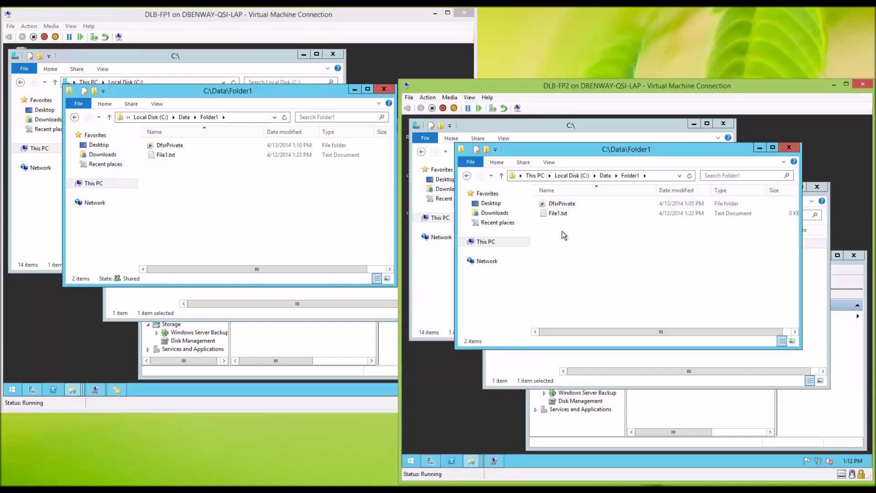
# - Check the contents of Folder3 and Folder4 in C:\Data on DLB-FP2, and bring the C:\ windows forward on both servers
pyautogui.click(604, 176)
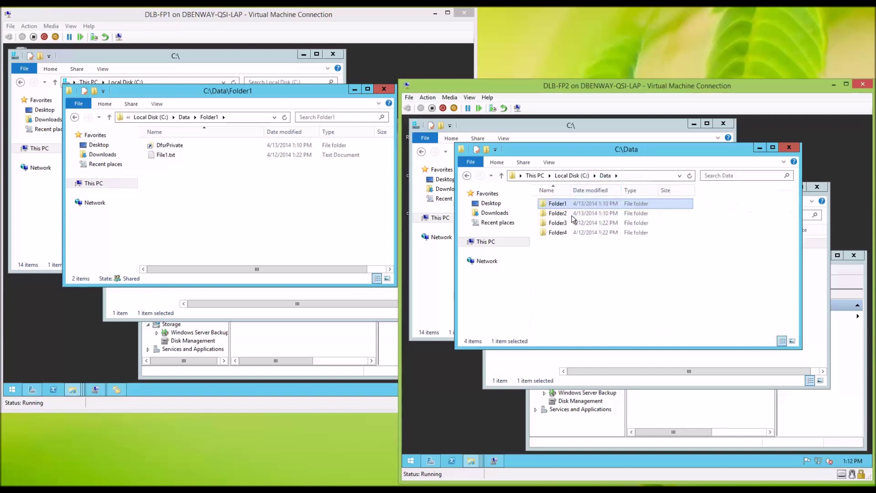
pyautogui.doubleClick(554, 223)
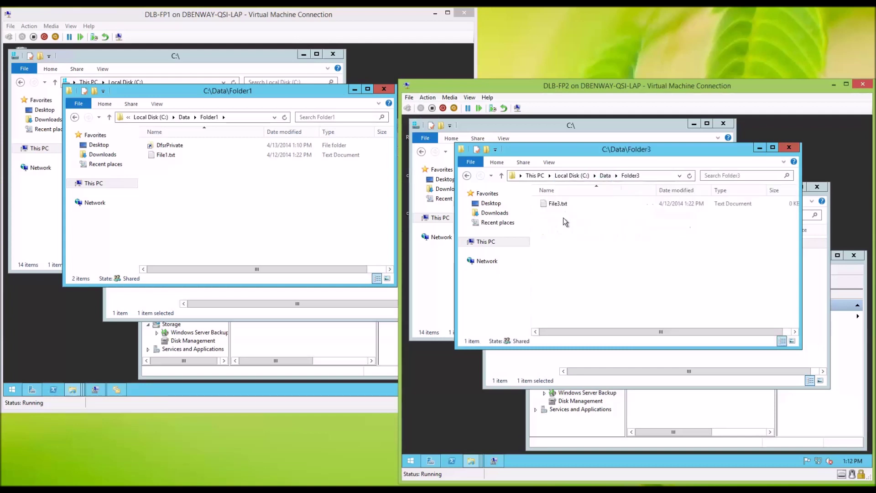
pyautogui.click(605, 176)
pyautogui.doubleClick(560, 230)
pyautogui.click(604, 176)
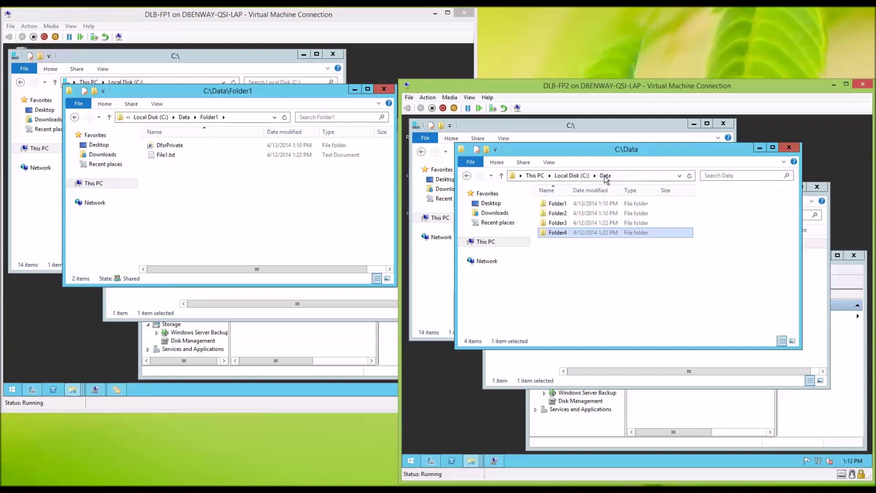
pyautogui.click(604, 127)
pyautogui.click(277, 59)
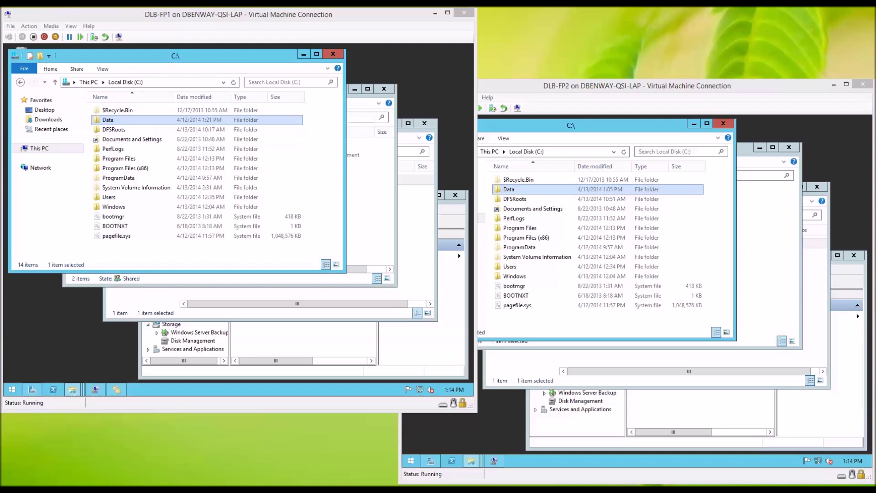
# - Open DFS Management from Server Manager on DLB-FP1 and select the SampleDFS_RegGrp replication group
pyautogui.click(29, 388)
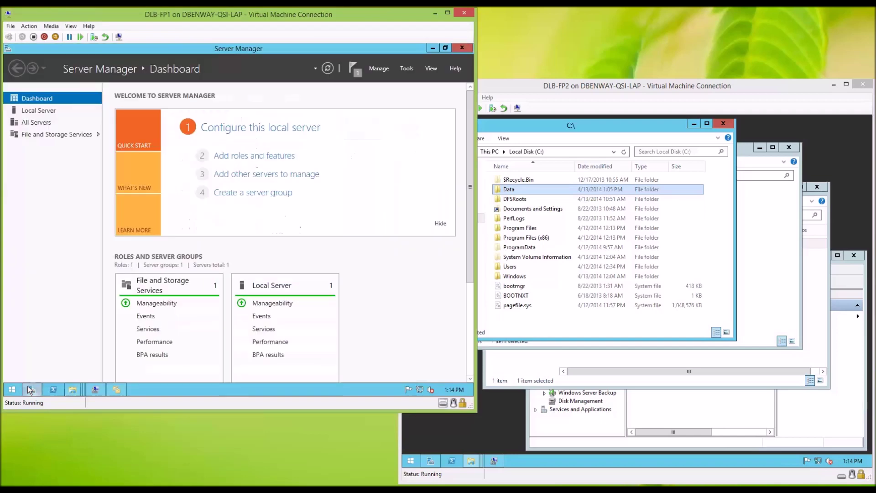
pyautogui.click(406, 70)
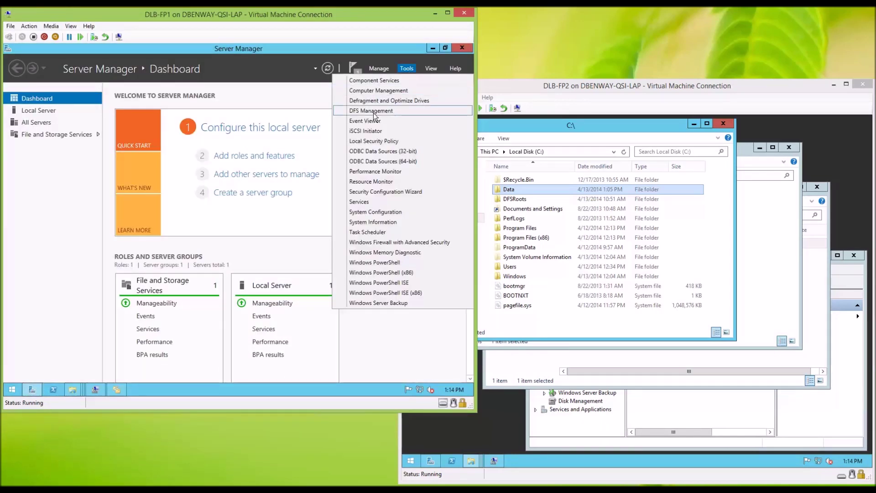
pyautogui.click(375, 113)
pyautogui.click(19, 110)
pyautogui.click(54, 120)
# - Start adding new replicated folders to SampleDFS_RegGrp with DLB-FP2 as the primary member
pyautogui.rightClick(54, 119)
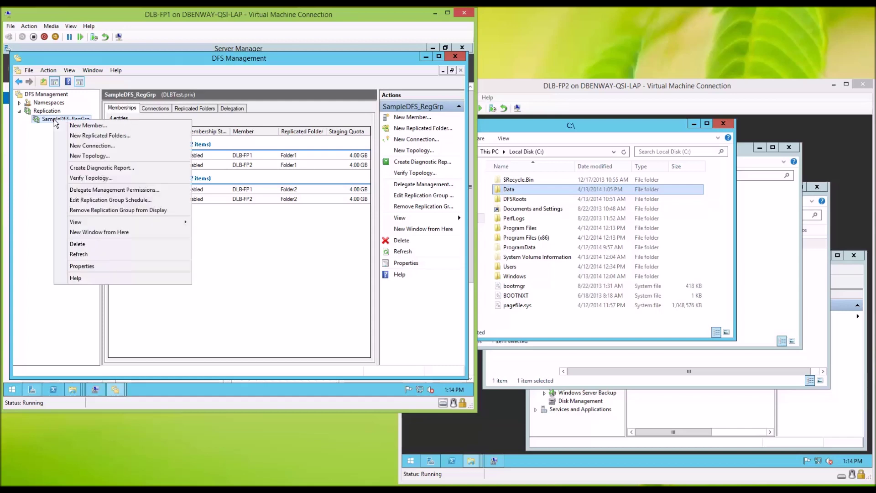
pyautogui.click(101, 136)
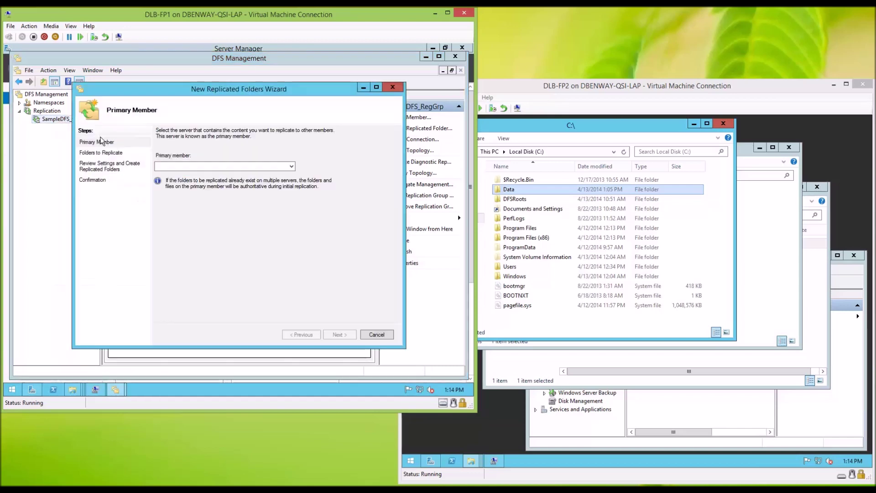
pyautogui.click(292, 167)
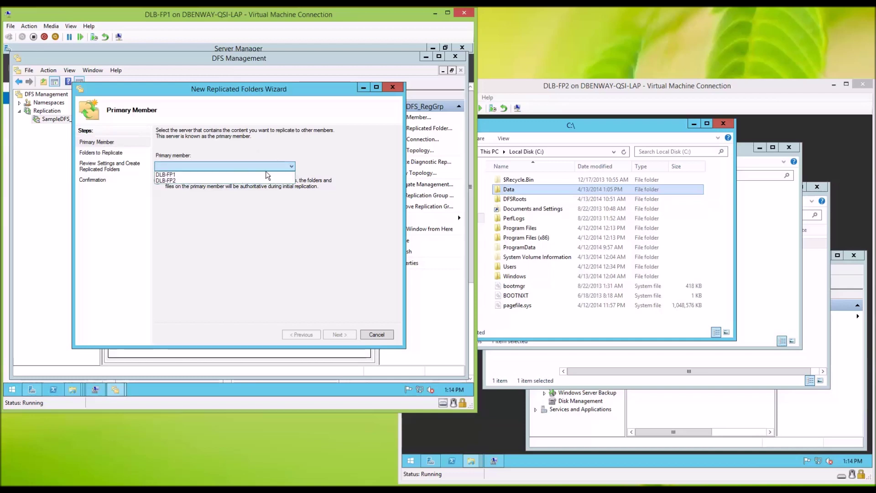
pyautogui.click(186, 182)
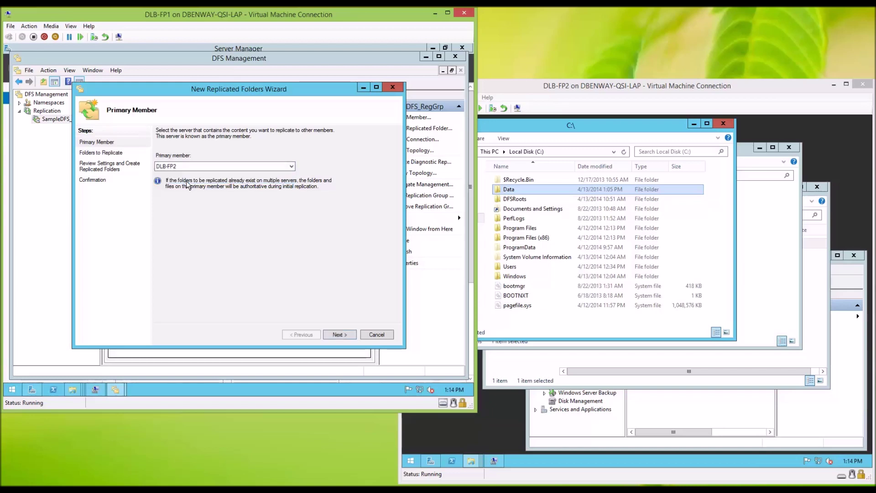
pyautogui.click(341, 335)
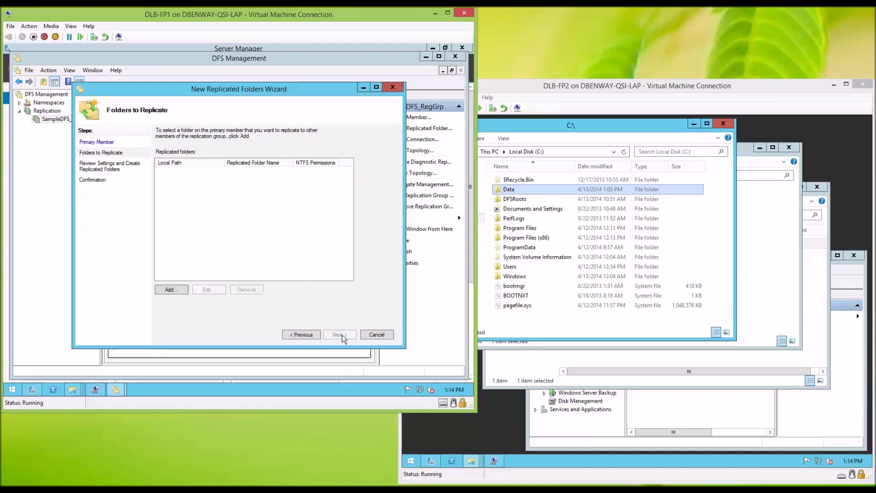
# - Add C:\Data\Folder3 on DLB-FP2 as a folder to replicate, keeping the path-based name and existing permissions
pyautogui.click(172, 289)
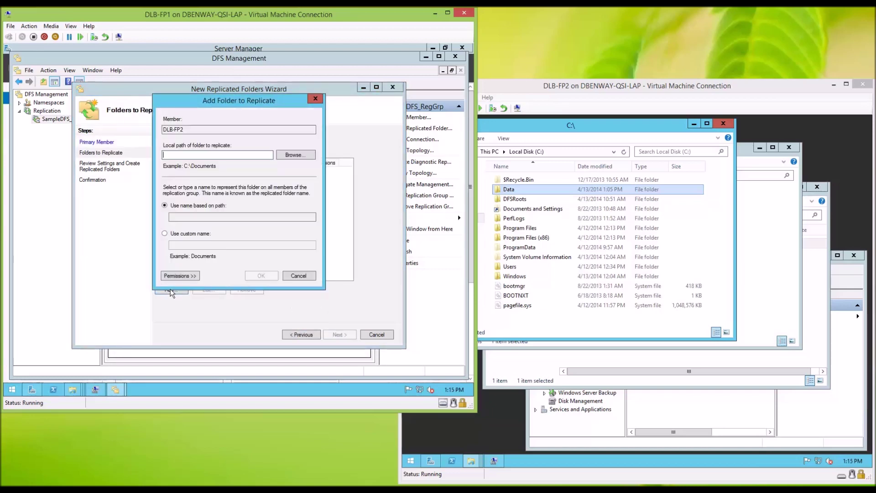
pyautogui.click(283, 156)
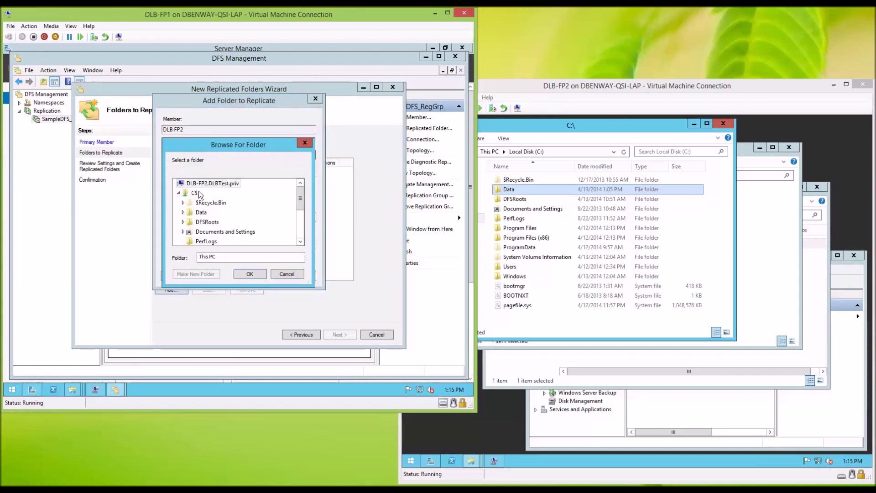
pyautogui.click(184, 211)
pyautogui.click(209, 223)
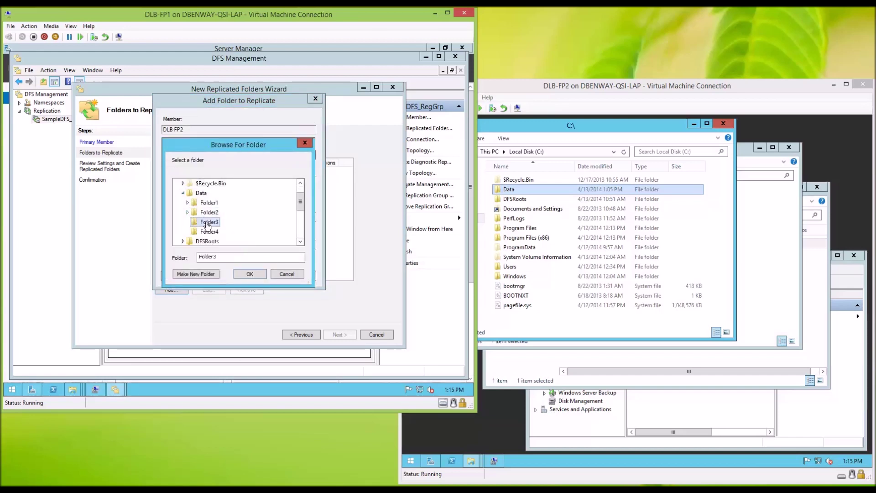
pyautogui.click(252, 274)
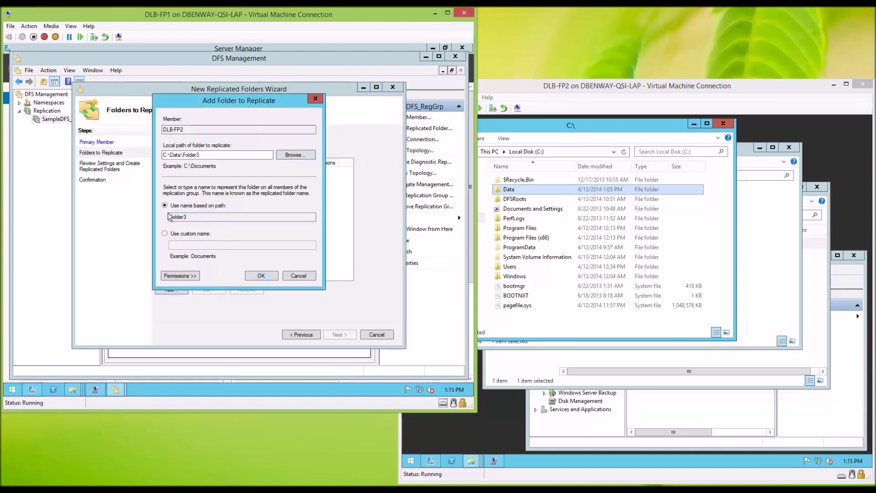
pyautogui.click(191, 276)
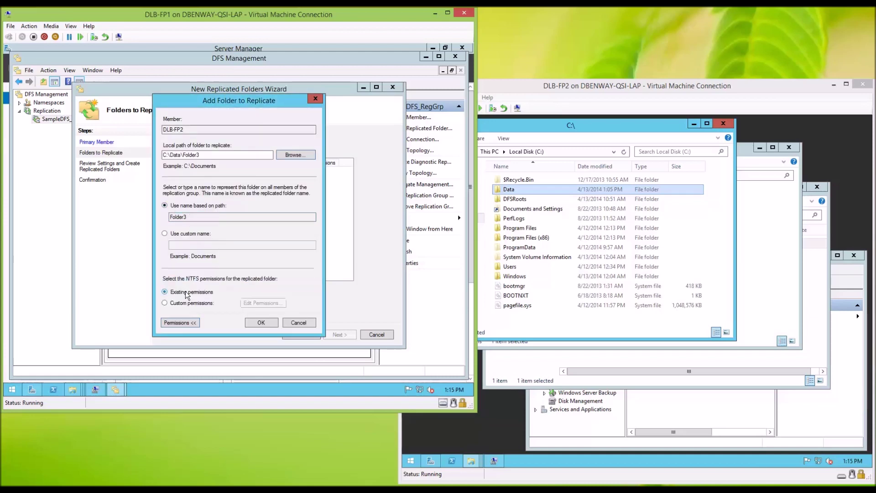
pyautogui.click(256, 322)
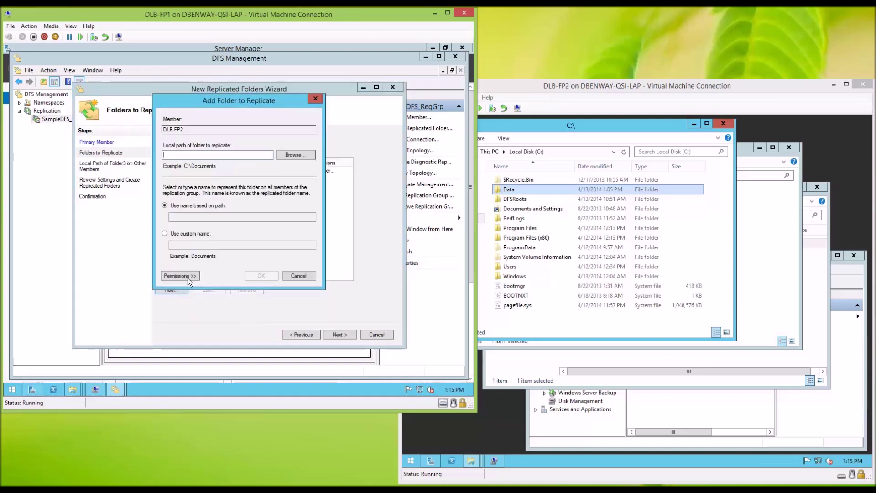
# - Add C:\Data\Folder4 on DLB-FP2 with its path-based name and existing permissions, and continue to the other members' local paths
pyautogui.click(288, 155)
pyautogui.click(182, 213)
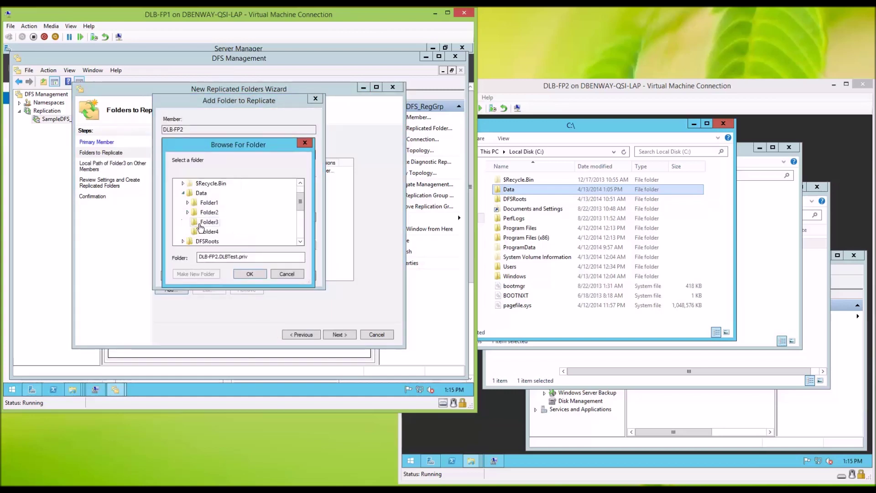
pyautogui.click(206, 234)
pyautogui.click(246, 274)
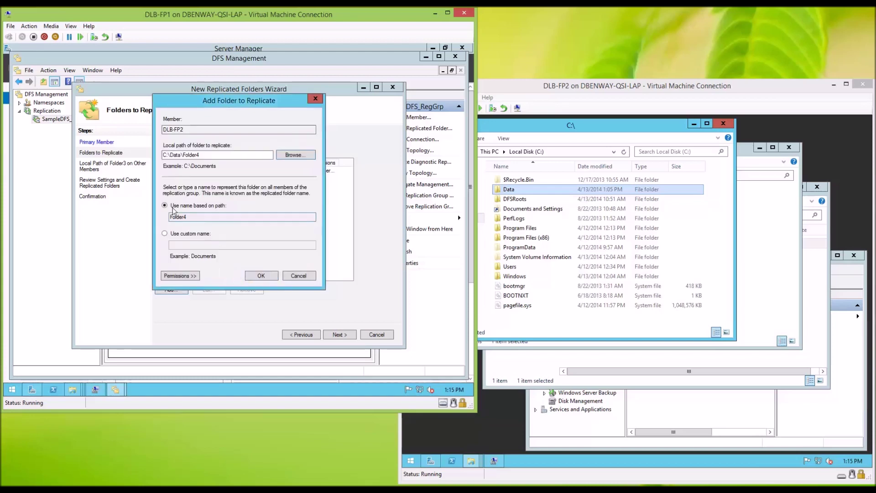
pyautogui.click(189, 276)
pyautogui.click(261, 322)
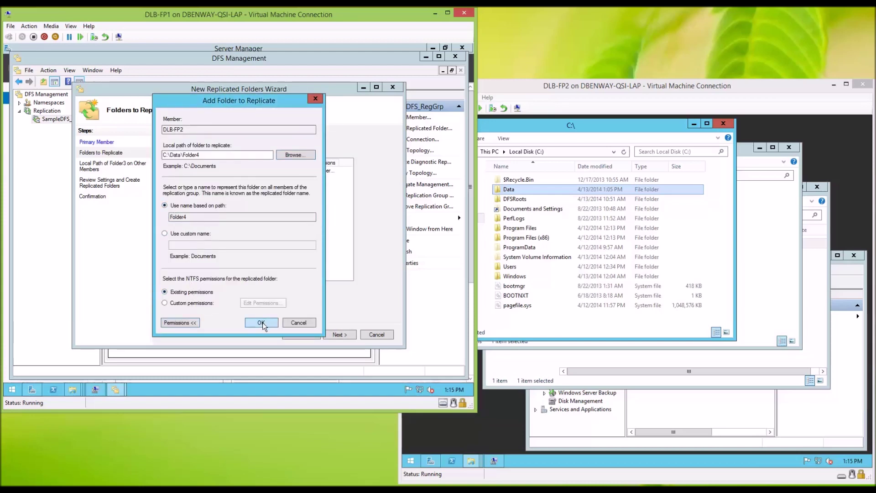
pyautogui.click(338, 336)
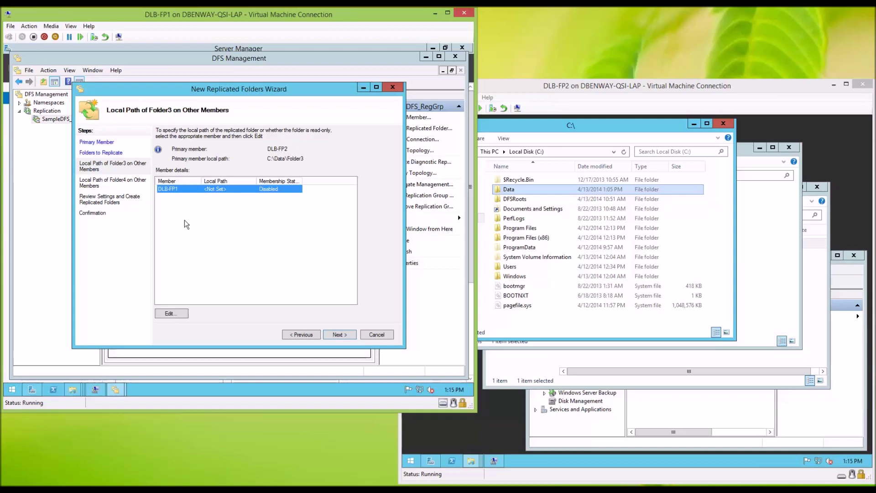
# - Enable Folder3 membership on DLB-FP1 with the local path C:\Data\Folder3, agreeing to create the path
pyautogui.click(185, 313)
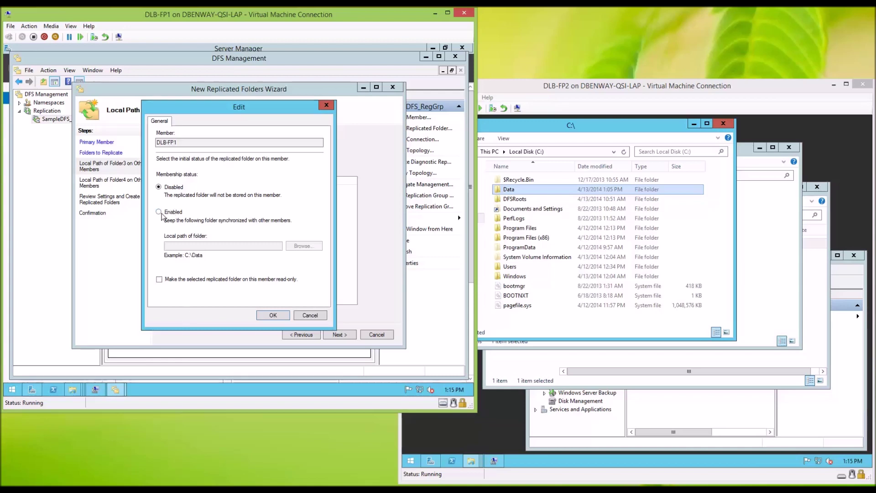
pyautogui.click(182, 212)
pyautogui.click(188, 246)
pyautogui.write('C:\\Data')
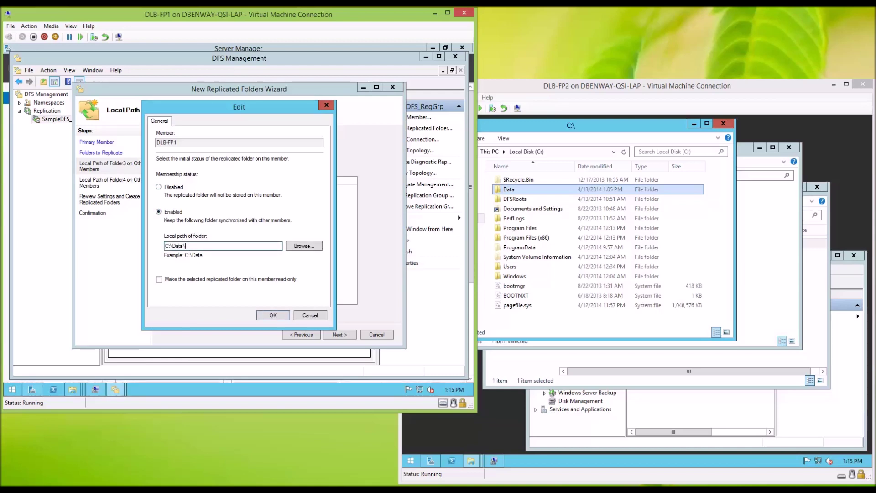
pyautogui.write('\\Foler')
pyautogui.write('er')
pyautogui.click(272, 315)
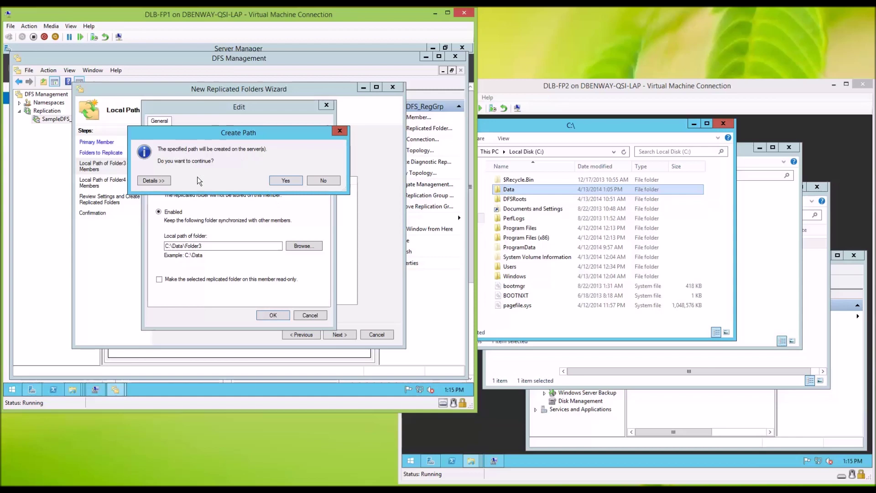
pyautogui.click(284, 180)
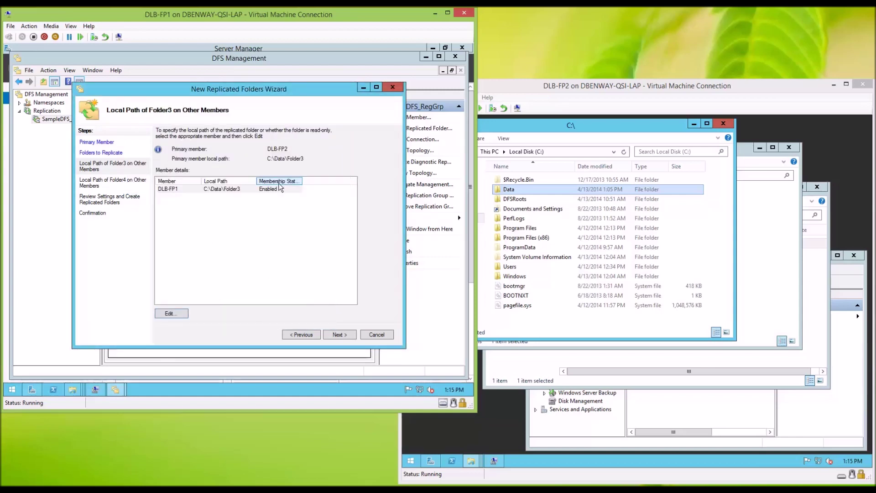
pyautogui.click(338, 334)
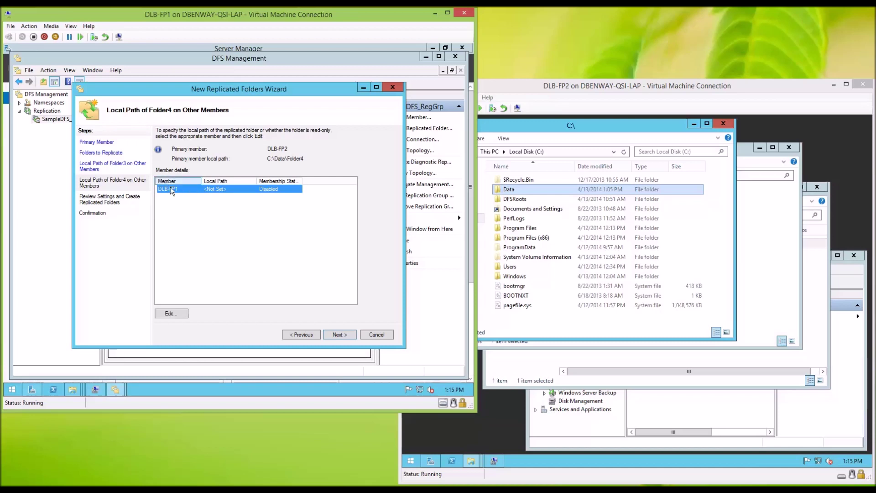
# - Enable Folder4 membership on DLB-FP1 with the local path C:\Data\Folder4, agreeing to create the path
pyautogui.click(170, 313)
pyautogui.click(160, 212)
pyautogui.click(186, 245)
pyautogui.write('C:\\Data\\')
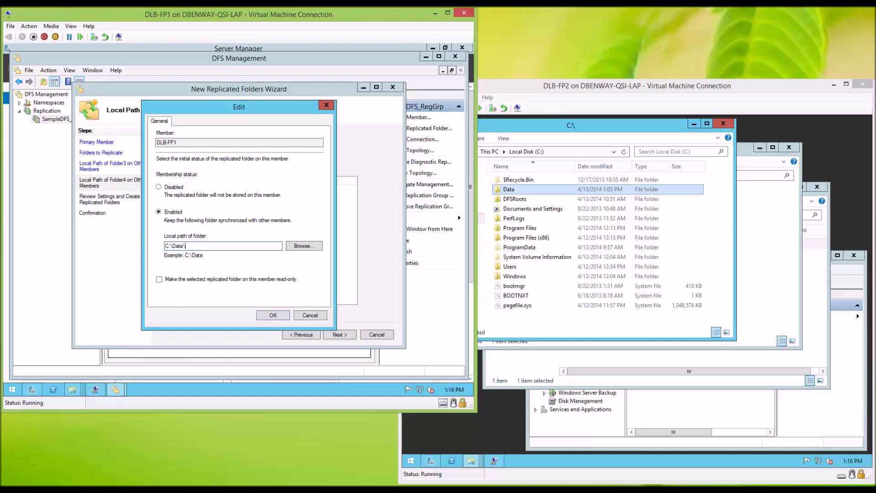
pyautogui.write('Folder4')
pyautogui.click(271, 316)
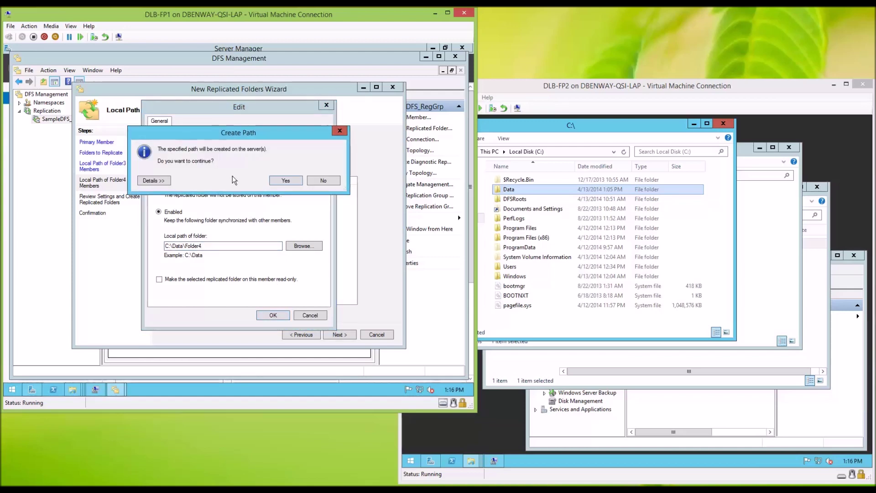
pyautogui.click(280, 180)
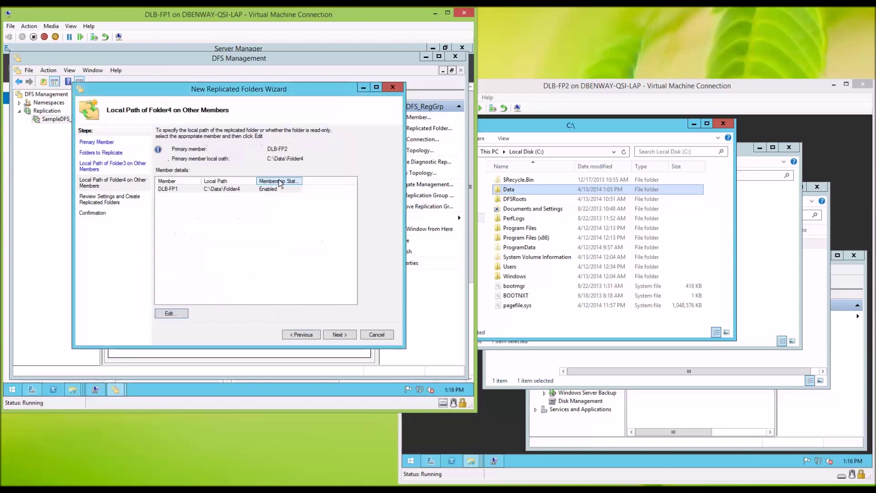
# - Review the replication settings for Folder3 and Folder4 and create the replicated folders
pyautogui.click(338, 335)
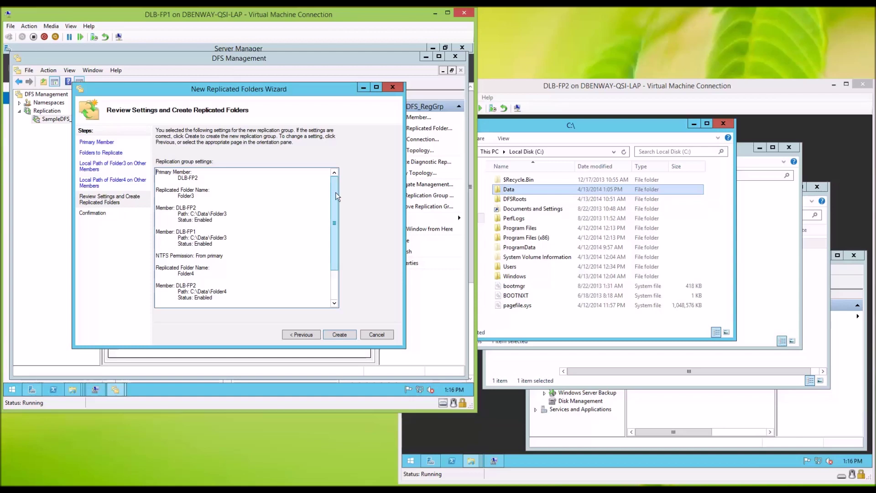
pyautogui.moveTo(336, 193)
pyautogui.mouseDown()
pyautogui.moveTo(339, 238)
pyautogui.moveTo(336, 190)
pyautogui.mouseUp()
pyautogui.click(343, 336)
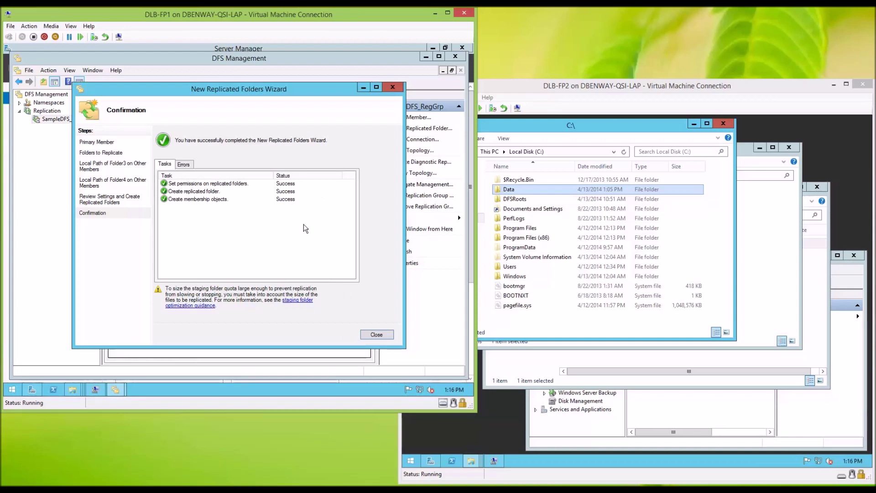
# - Close the completed New Replicated Folders Wizard, acknowledge the replication delay notice, and put the DFS Management and Server Manager windows away
pyautogui.click(375, 336)
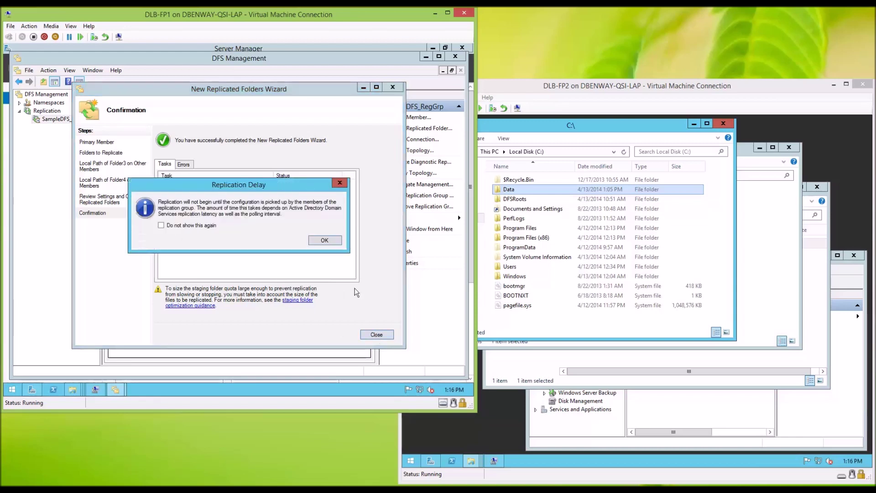
pyautogui.click(317, 241)
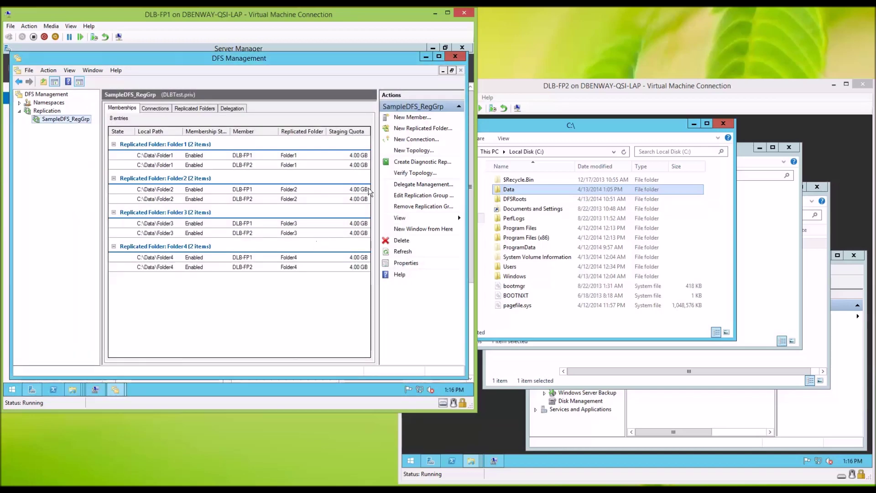
pyautogui.click(455, 56)
pyautogui.click(431, 48)
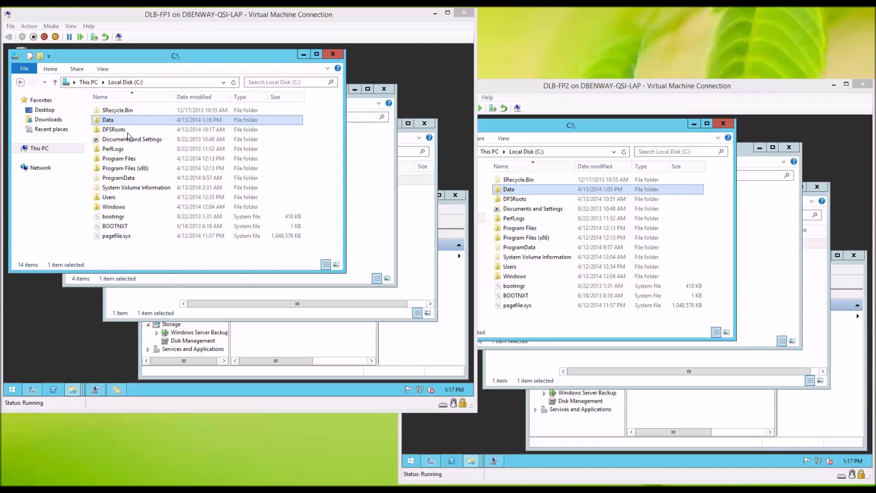
# - Compare the contents of C:\Data and C:\DFSRoots\SampleDFS on DLB-FP1 with those on DLB-FP2
pyautogui.click(374, 196)
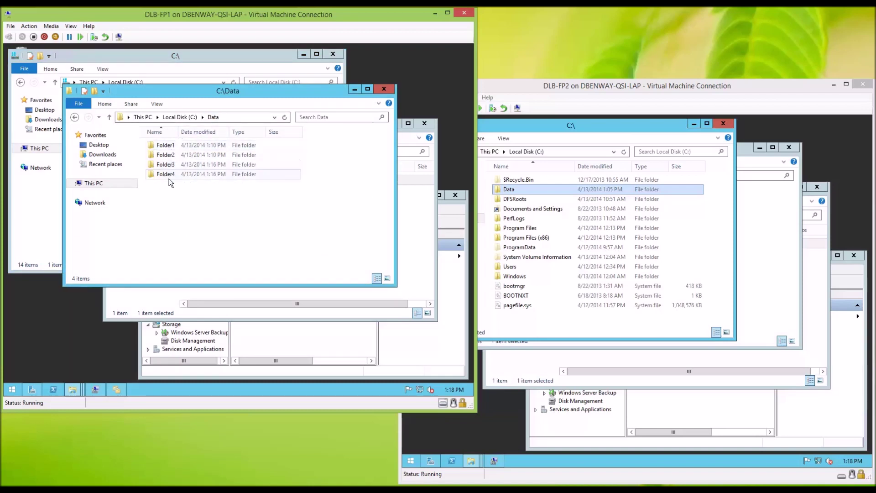
pyautogui.click(756, 255)
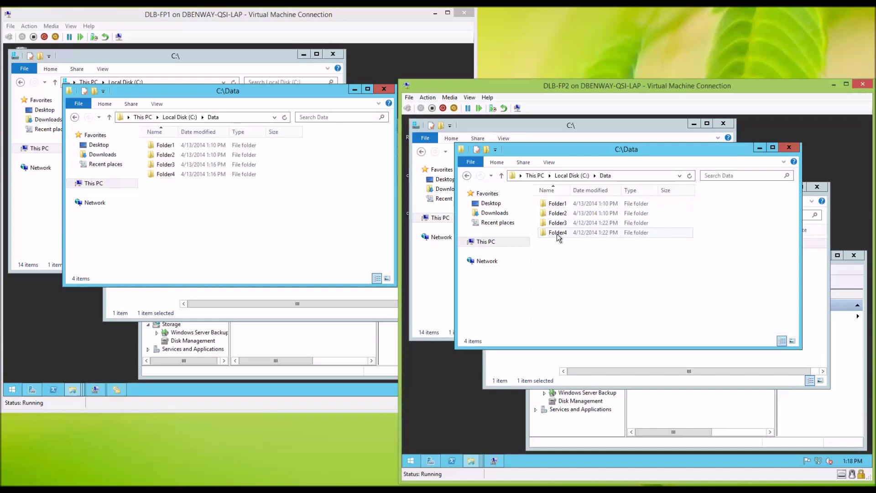
pyautogui.click(390, 295)
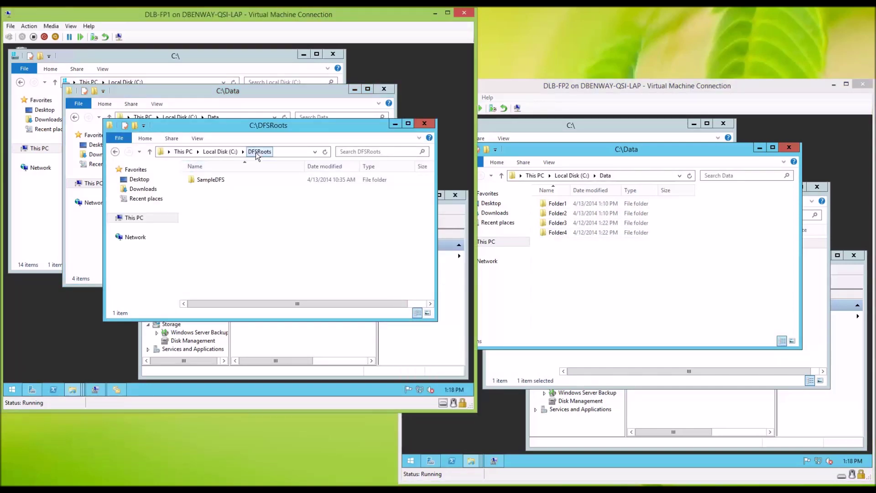
pyautogui.doubleClick(201, 180)
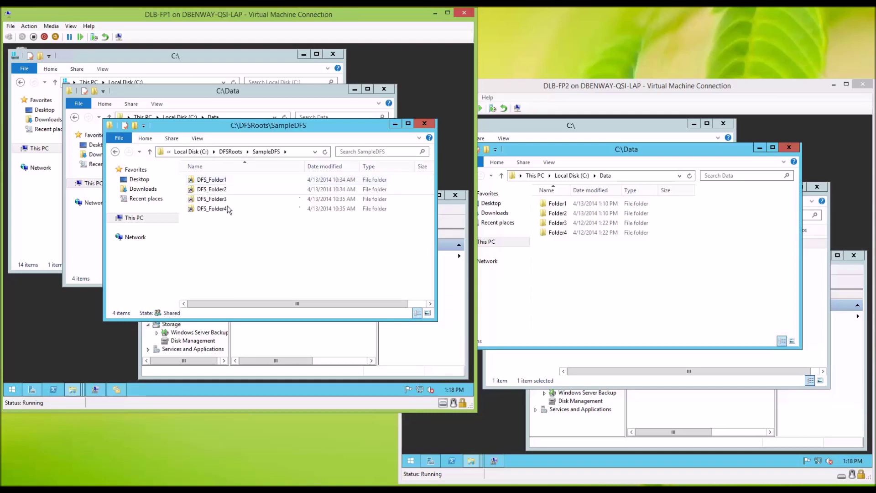
pyautogui.click(810, 325)
pyautogui.click(809, 324)
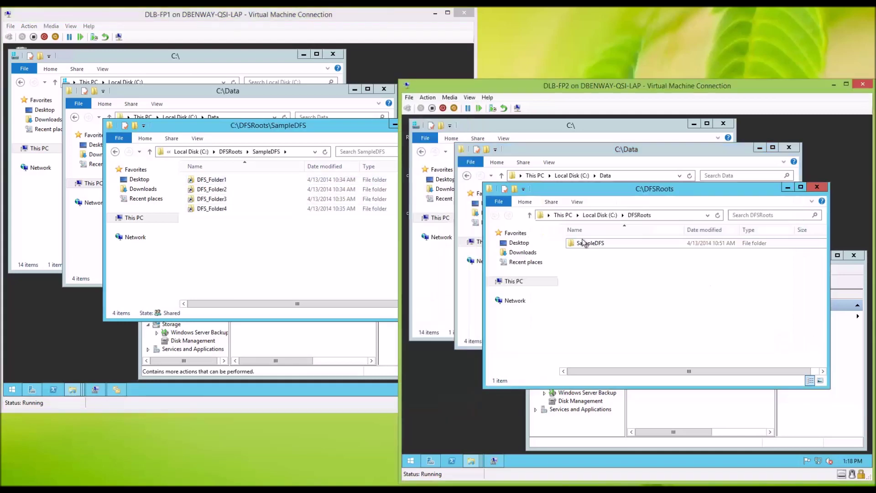
pyautogui.doubleClick(573, 243)
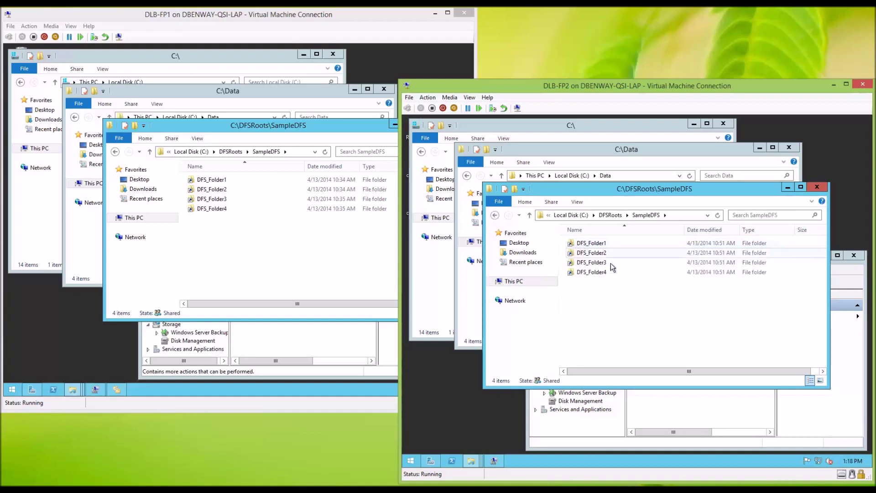
# - Compare the shares in Computer Management on both servers, and bring each server's C:\ window back to the front
pyautogui.click(394, 345)
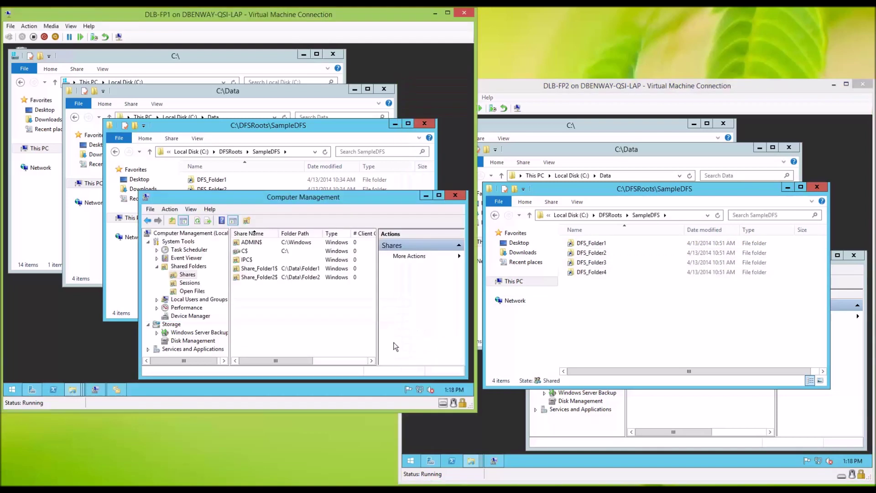
pyautogui.click(675, 401)
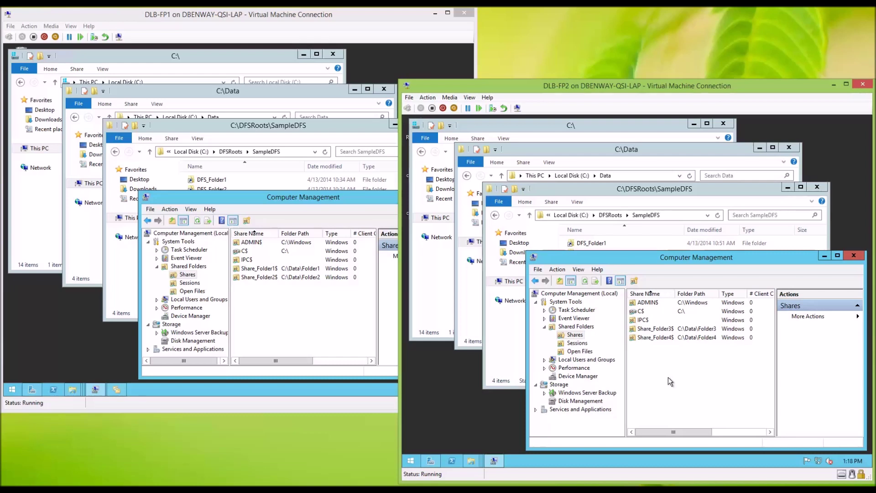
pyautogui.click(707, 195)
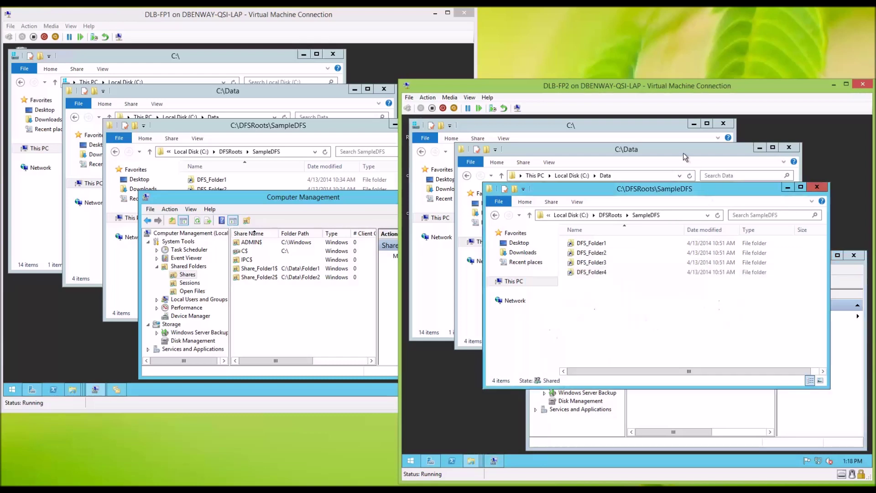
pyautogui.click(654, 123)
pyautogui.click(351, 126)
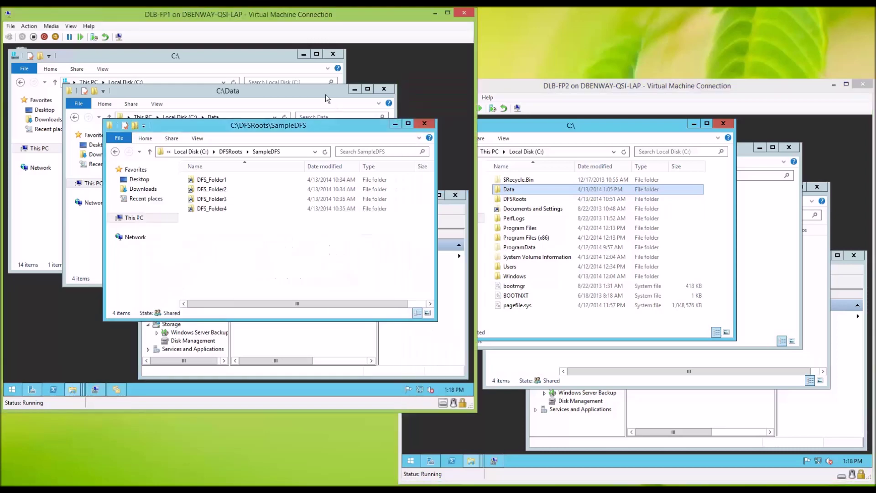
pyautogui.click(323, 91)
pyautogui.click(279, 54)
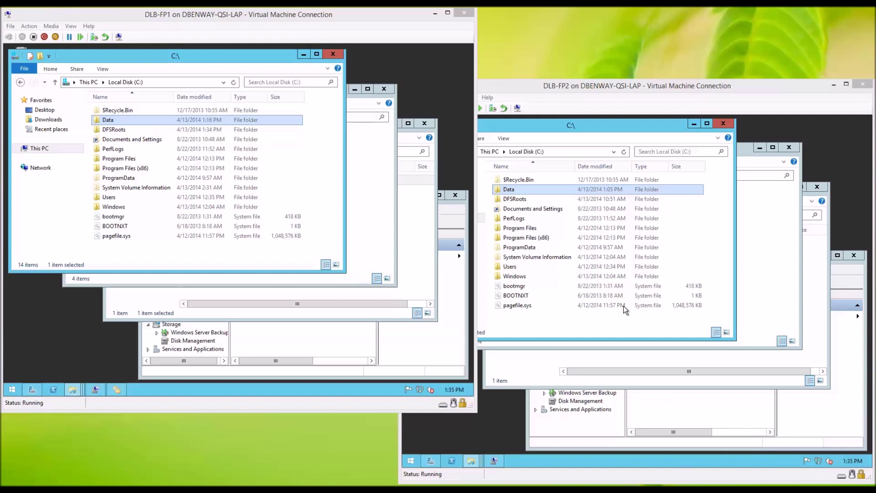
# - Create a text document named badPractice1.txt in C:\DFSRoots\SampleDFS on DLB-FP1
pyautogui.click(406, 240)
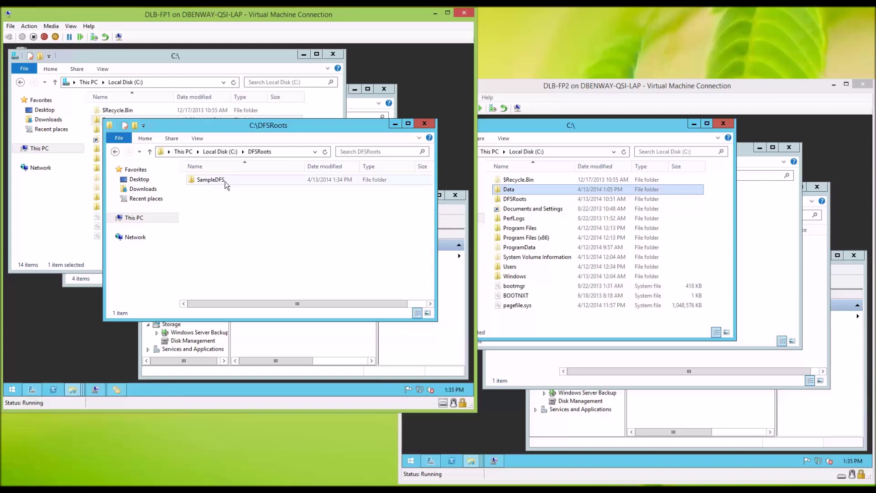
pyautogui.doubleClick(193, 180)
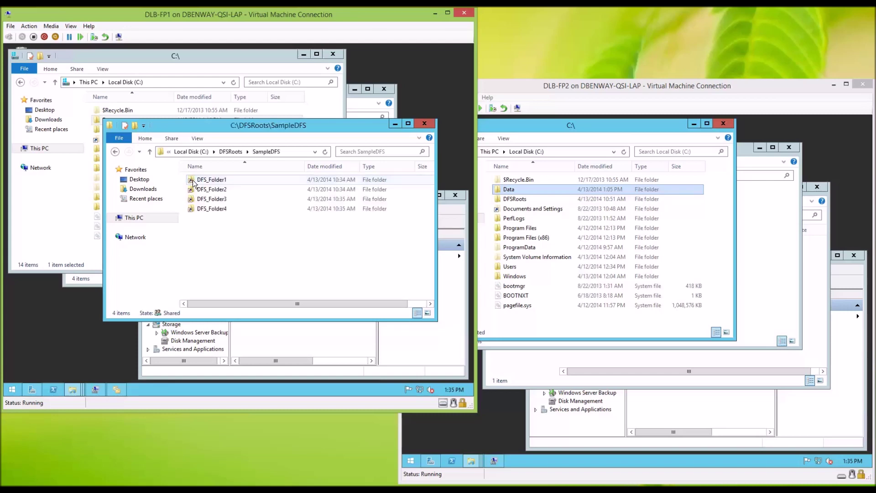
pyautogui.rightClick(230, 245)
pyautogui.moveTo(300, 349)
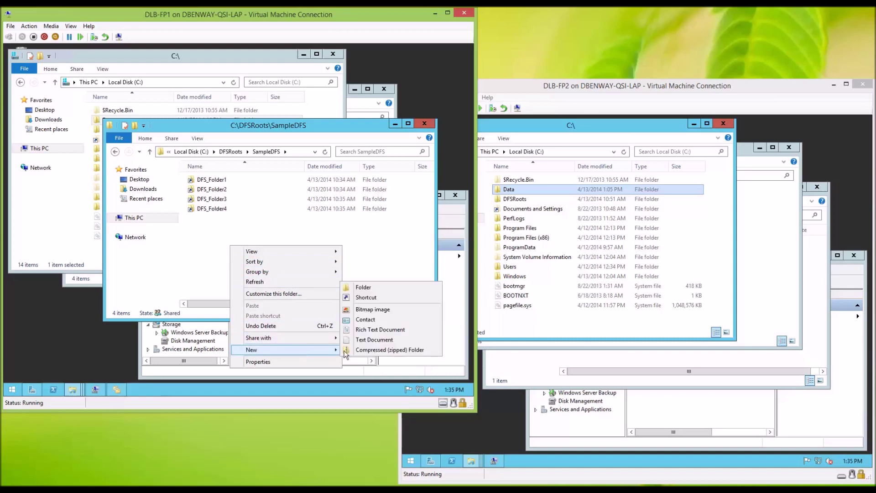
pyautogui.click(373, 340)
pyautogui.write('badPractice')
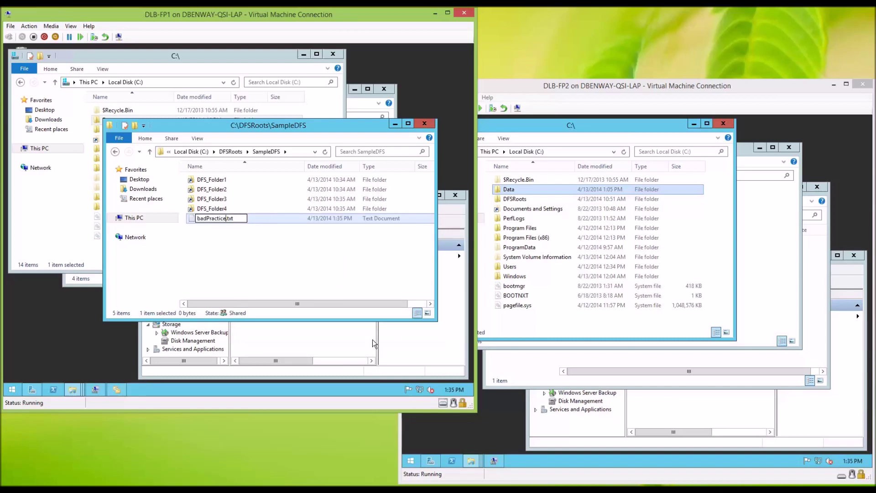
pyautogui.write('1')
pyautogui.click(341, 258)
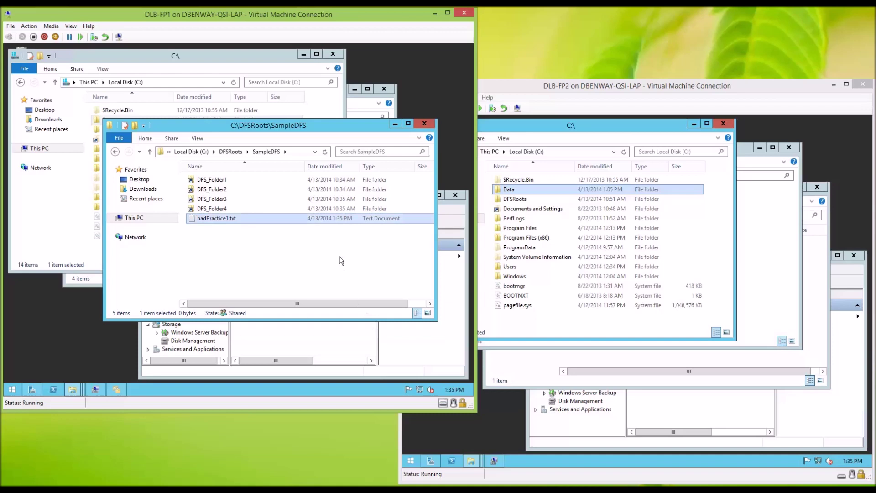
# - Create a text document named badPractice2.txt directly in C:\DFSRoots on DLB-FP1
pyautogui.click(233, 152)
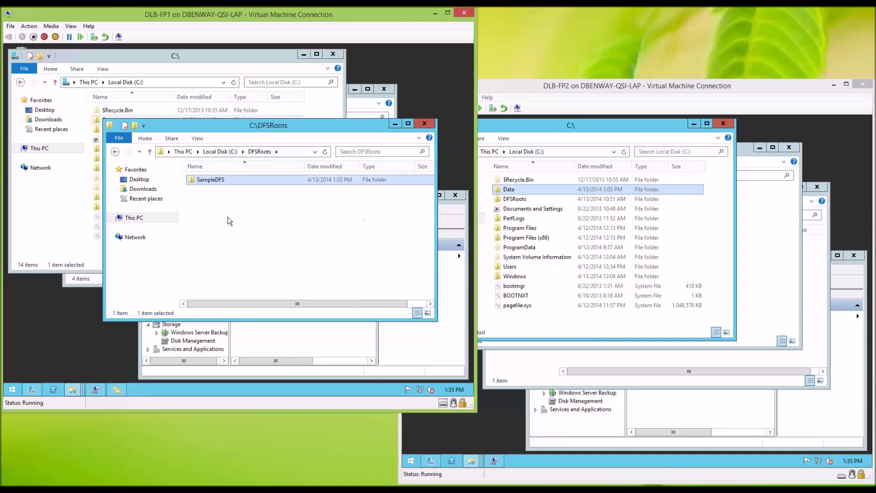
pyautogui.rightClick(228, 221)
pyautogui.moveTo(280, 326)
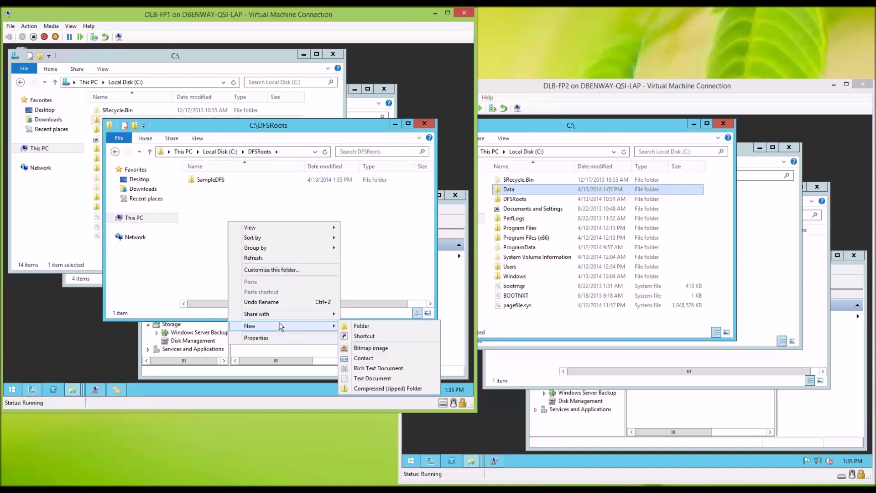
pyautogui.click(367, 378)
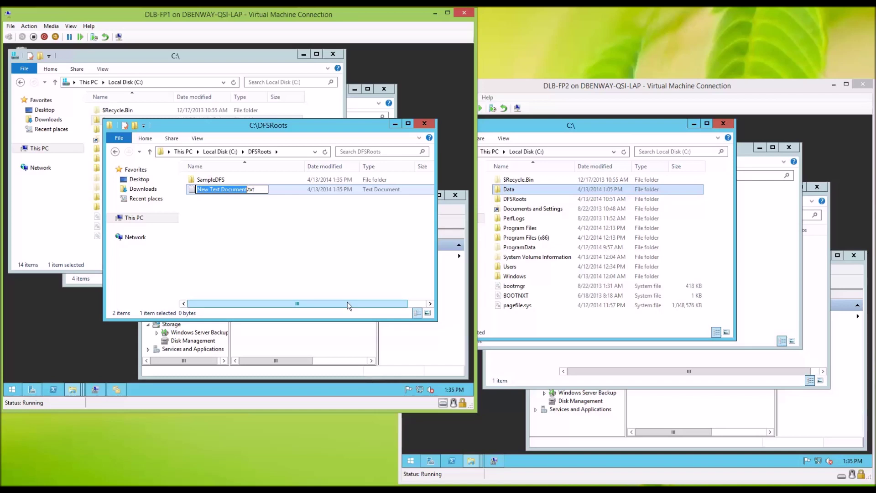
pyautogui.write('badPractice2')
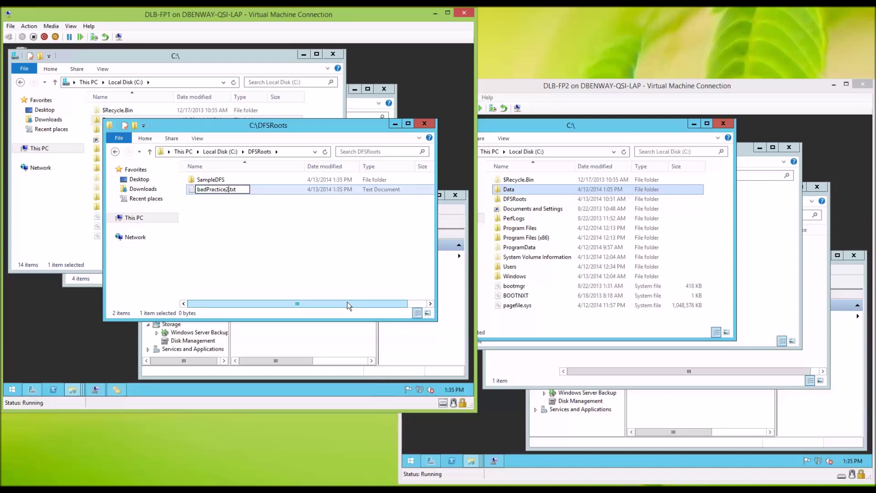
pyautogui.press('Return')
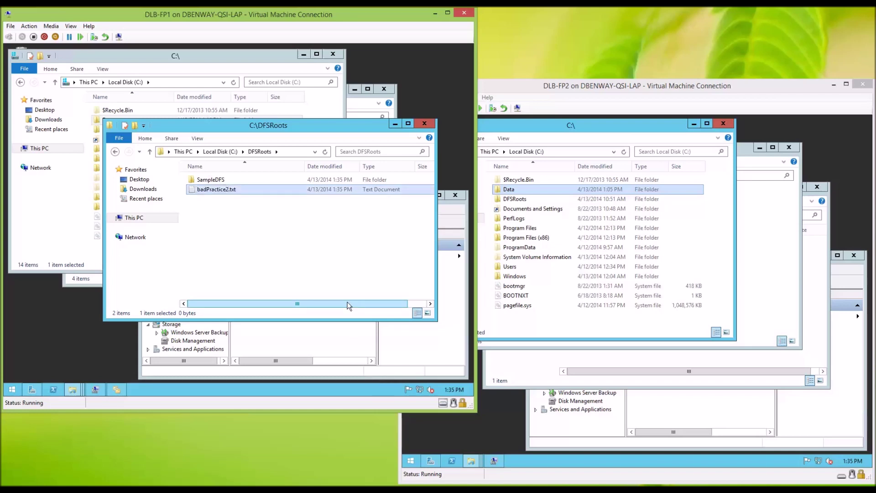
pyautogui.click(286, 239)
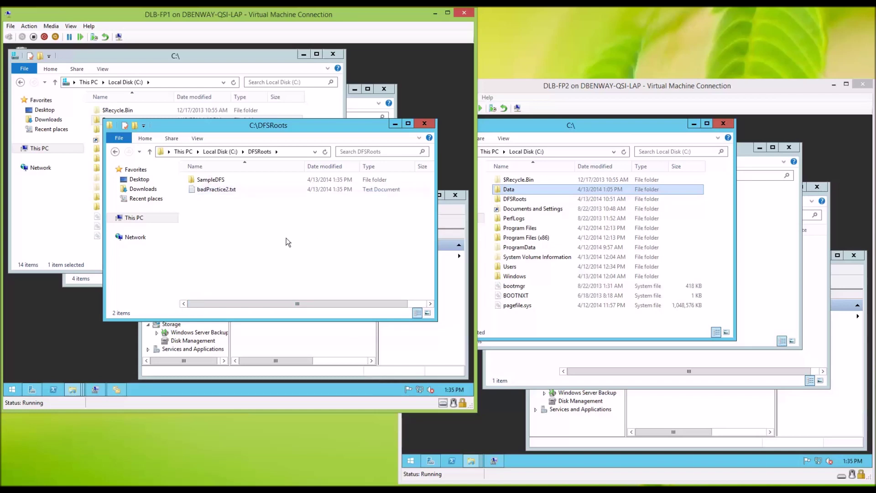
# - Examine the contents of the SampleDFS folder and of C:\Data on DLB-FP1
pyautogui.click(211, 180)
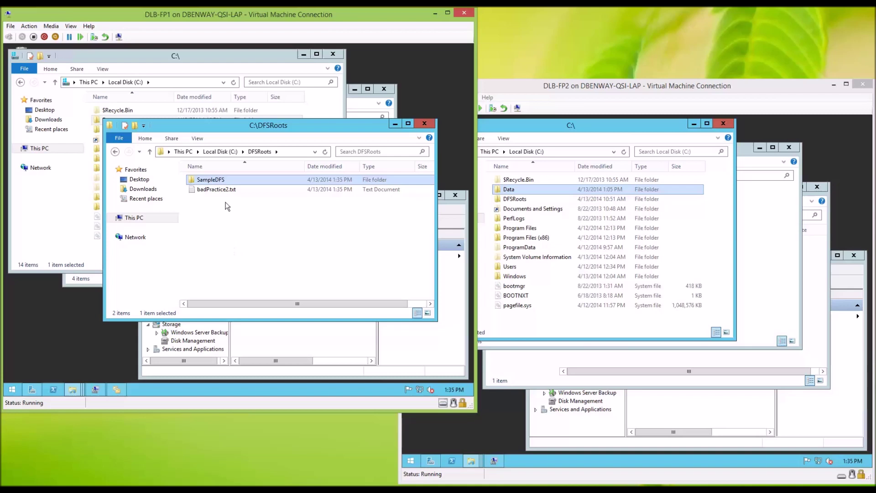
pyautogui.doubleClick(212, 182)
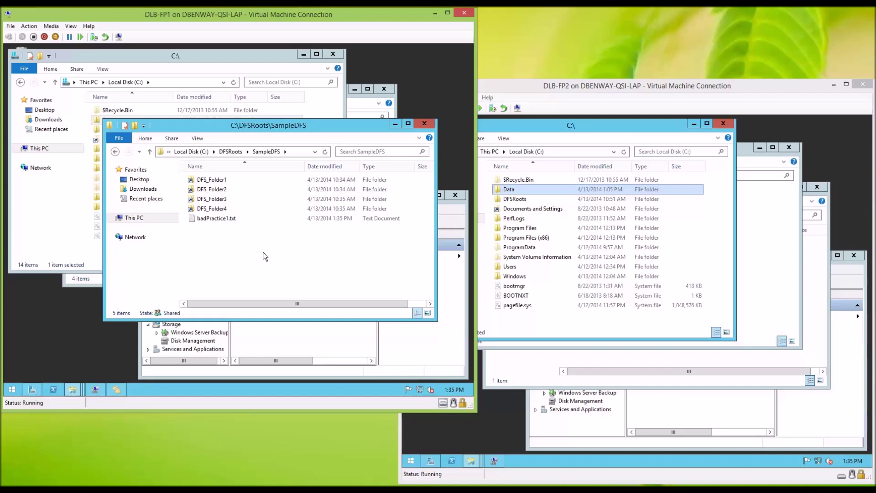
pyautogui.click(359, 105)
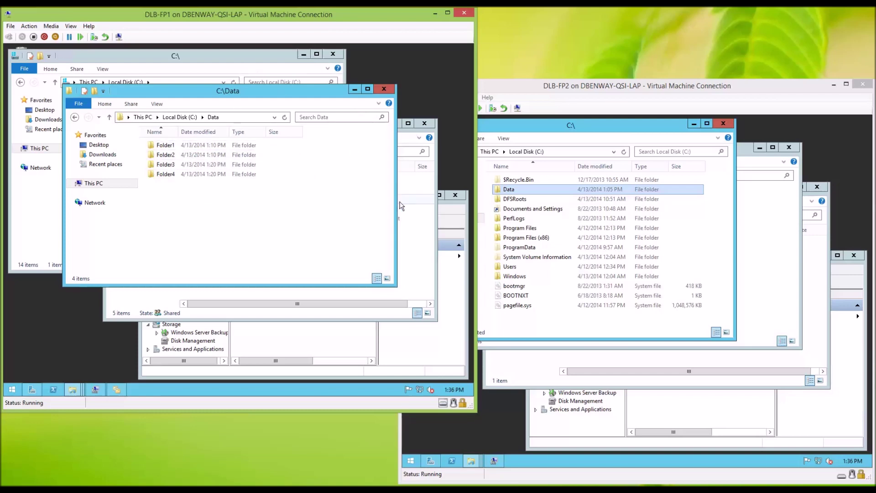
# - Delete badPractice1.txt from C:\DFSRoots\SampleDFS on DLB-FP1
pyautogui.click(416, 213)
pyautogui.click(219, 219)
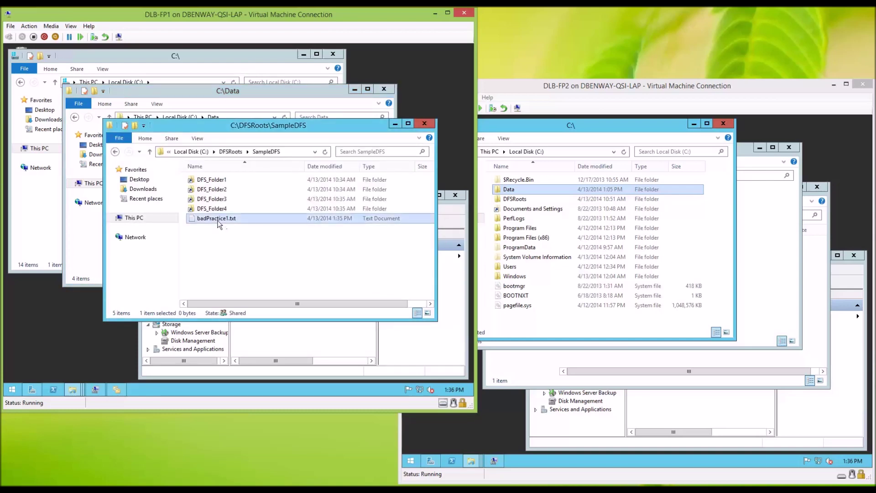
pyautogui.rightClick(219, 220)
pyautogui.click(264, 322)
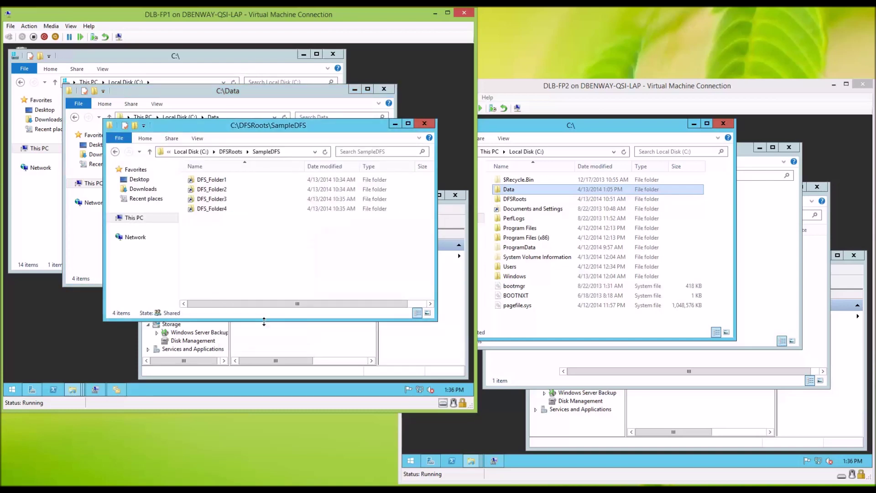
# - Delete badPractice2.txt from C:\DFSRoots on DLB-FP1, and bring the C:\ window back to the front
pyautogui.click(234, 152)
pyautogui.click(209, 189)
pyautogui.rightClick(210, 189)
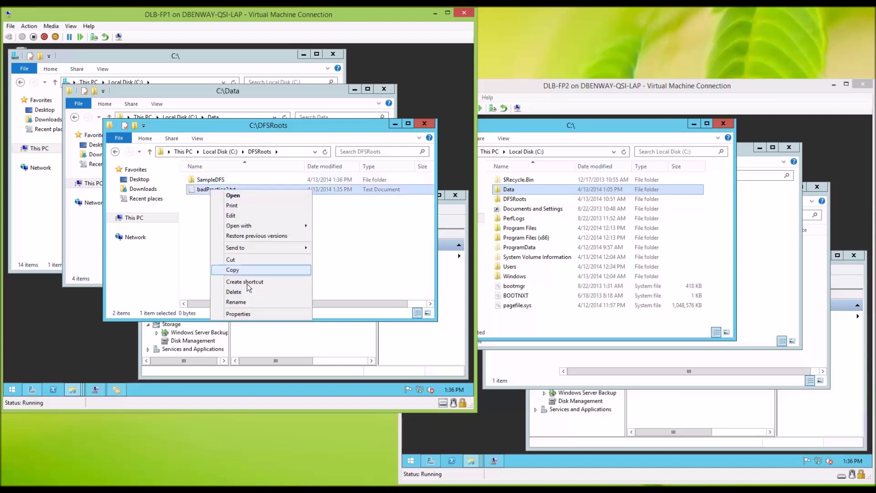
pyautogui.click(247, 292)
pyautogui.click(305, 91)
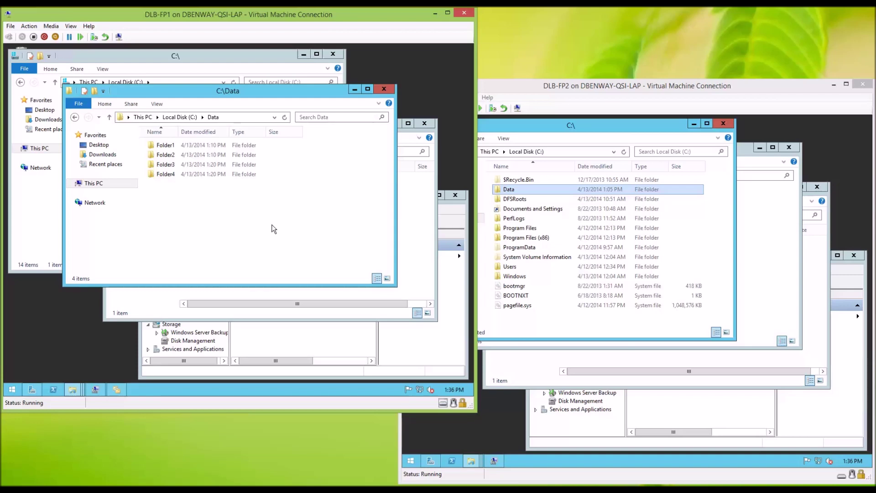
pyautogui.click(268, 57)
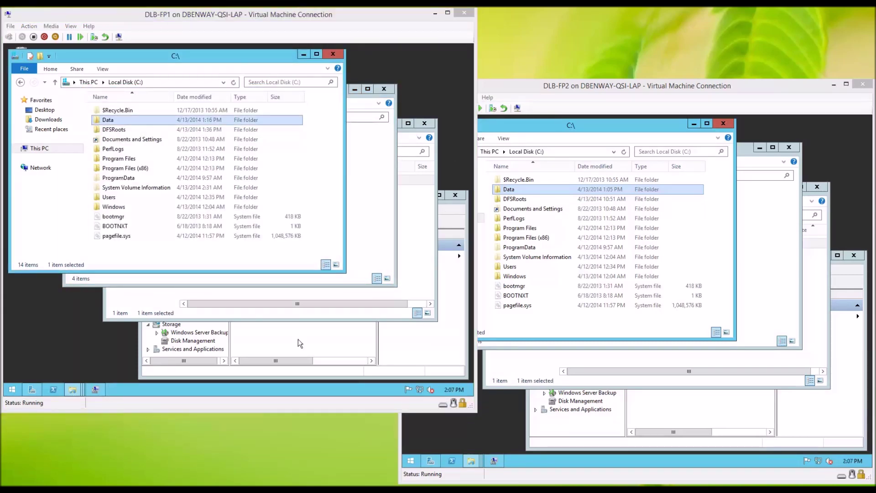
# - Open DFS Management on DLB-FP1 from Server Manager
pyautogui.click(32, 388)
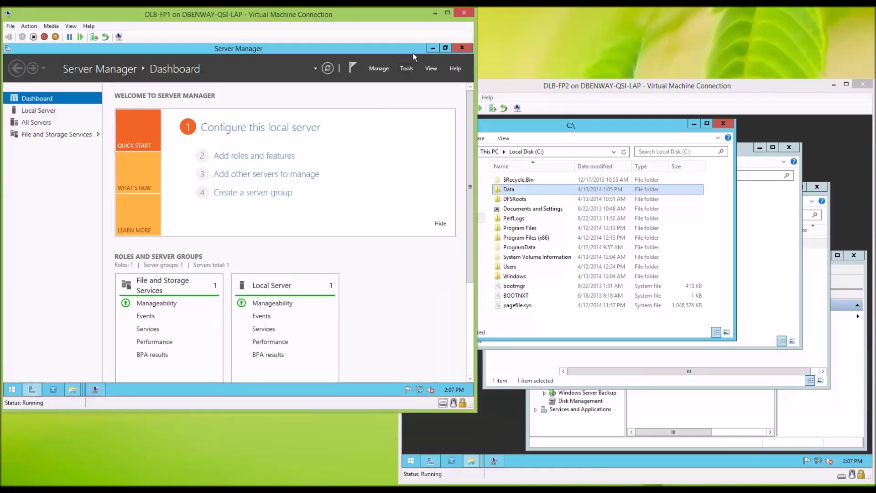
pyautogui.click(406, 69)
pyautogui.click(363, 110)
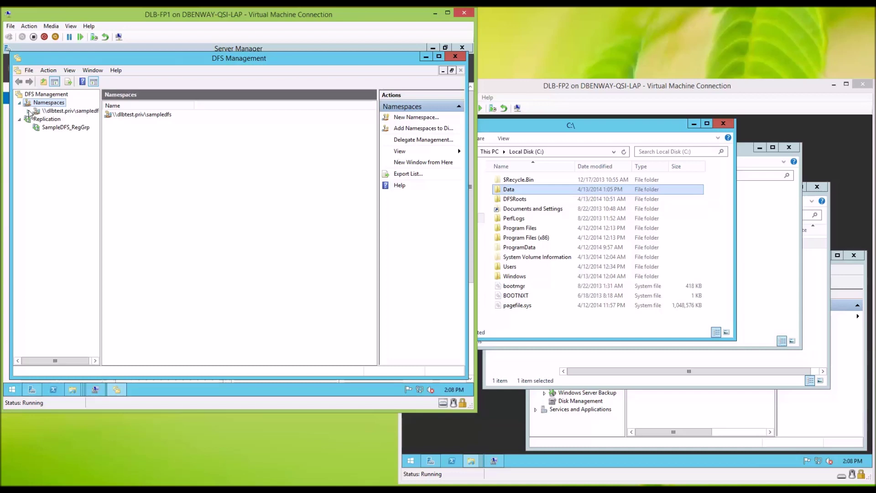
# - Examine the memberships of the SampleDFS_RegGrp replication group and the folder targets of DFS_Folder1 through DFS_Folder4
pyautogui.click(59, 160)
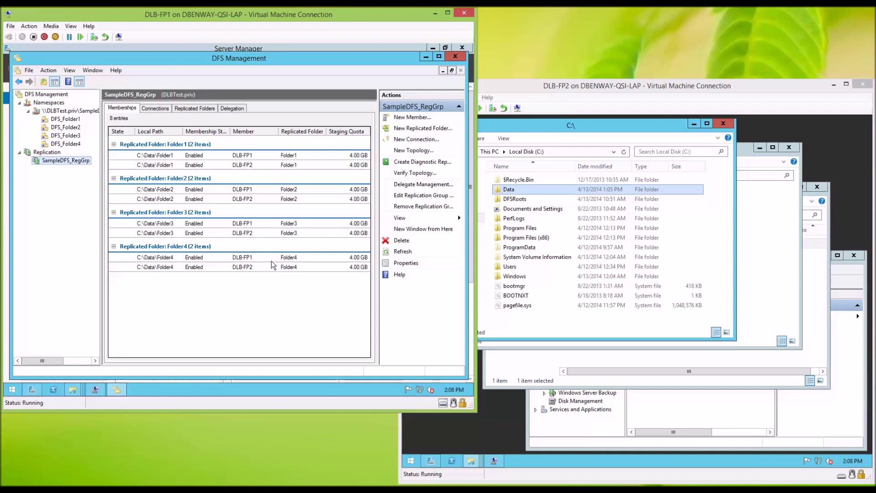
pyautogui.click(65, 119)
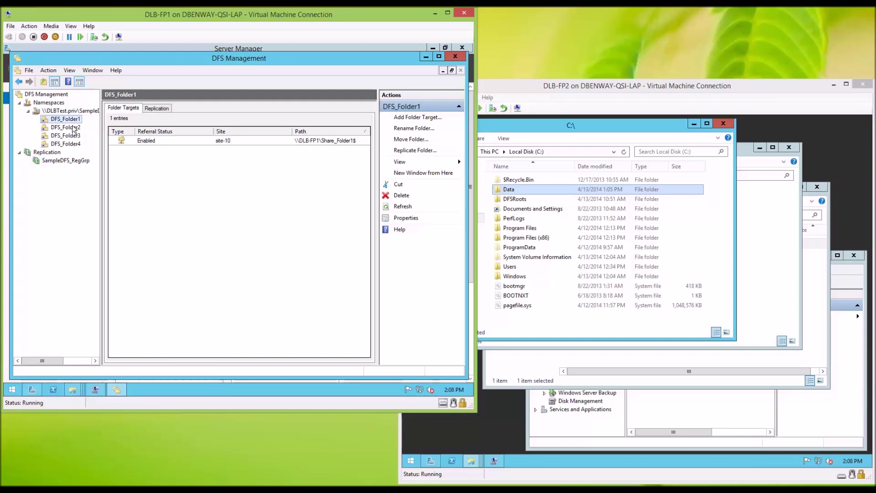
pyautogui.click(65, 127)
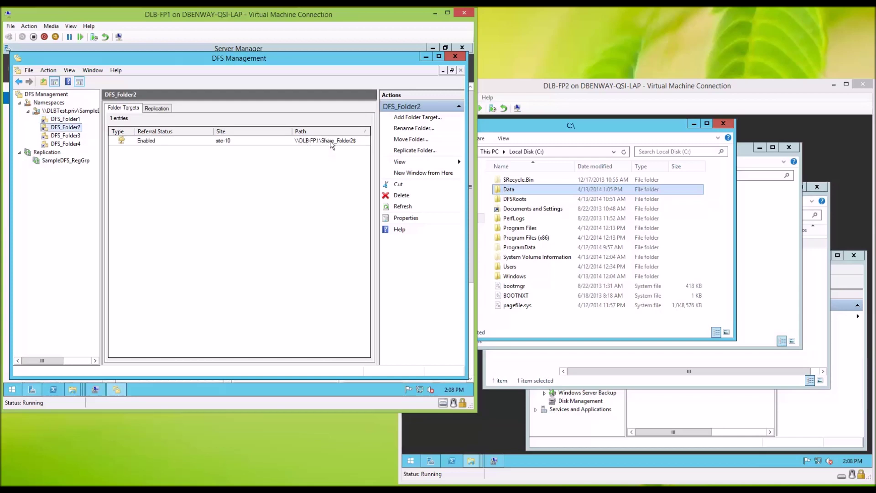
pyautogui.click(67, 137)
pyautogui.press('Down')
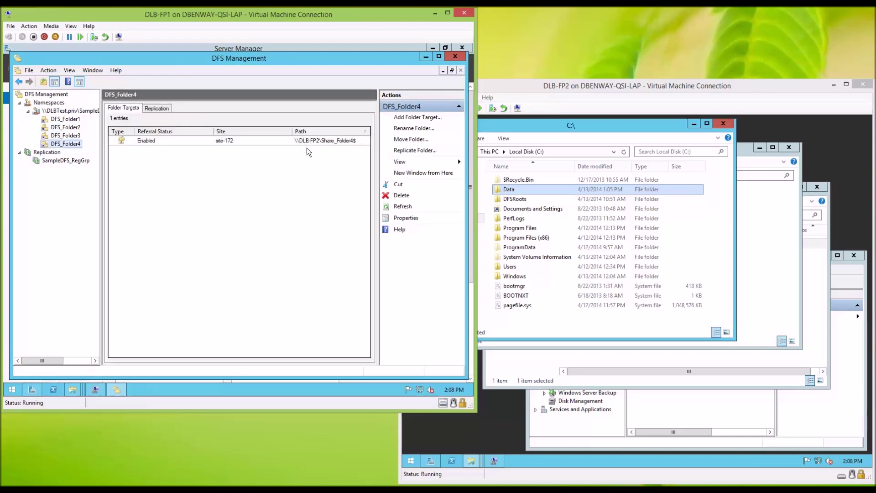
# - Review the shares in Computer Management on DLB-FP1 and DLB-FP2, and return to the DFS_Folder4 target in DFS Management
pyautogui.click(427, 56)
pyautogui.click(430, 49)
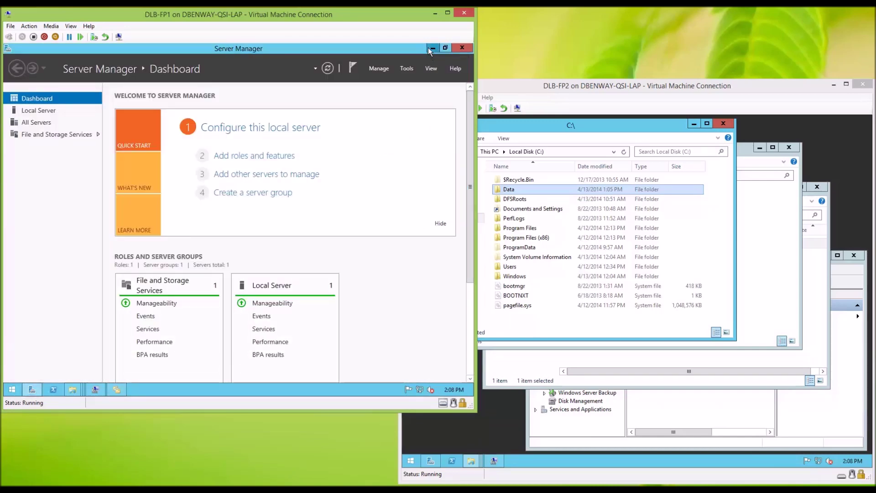
pyautogui.click(415, 334)
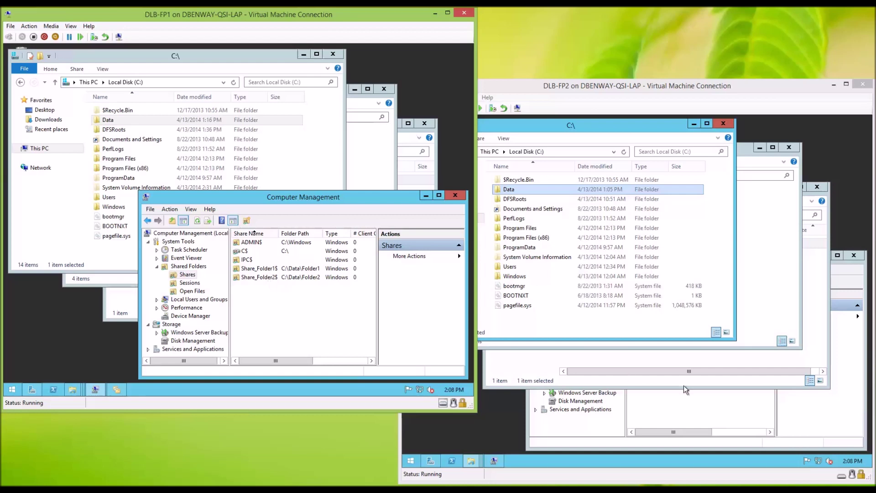
pyautogui.click(797, 401)
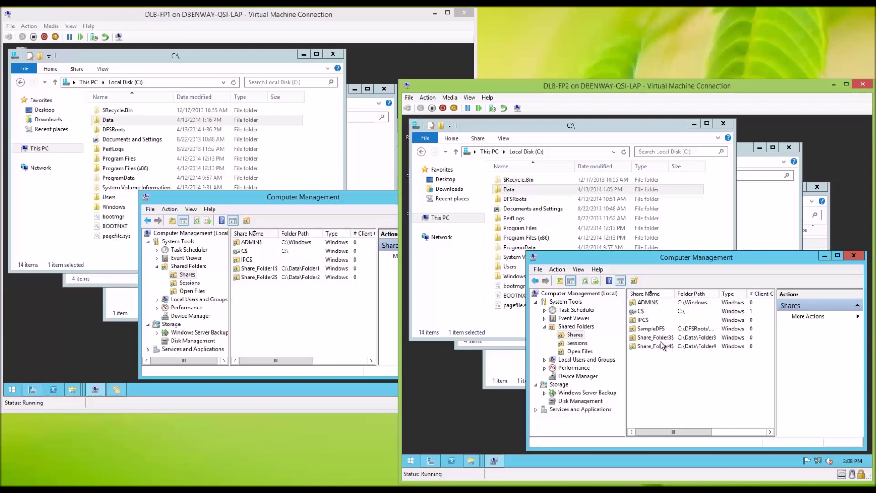
pyautogui.click(97, 336)
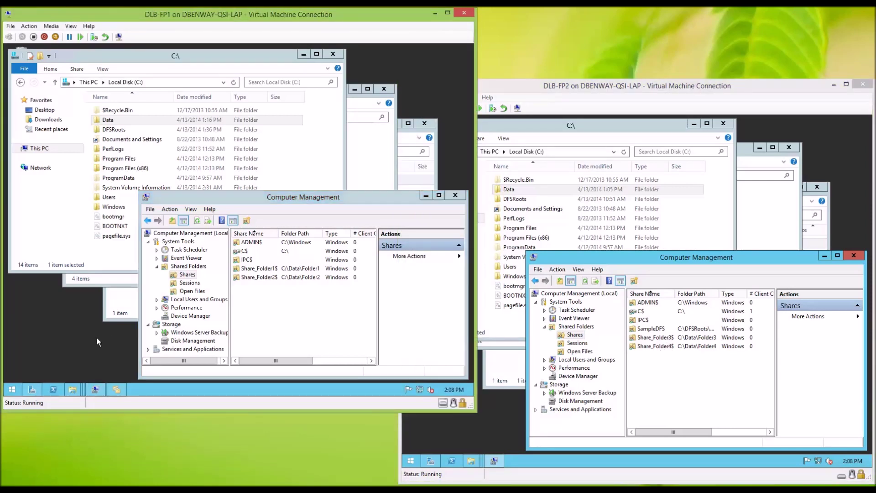
pyautogui.click(117, 387)
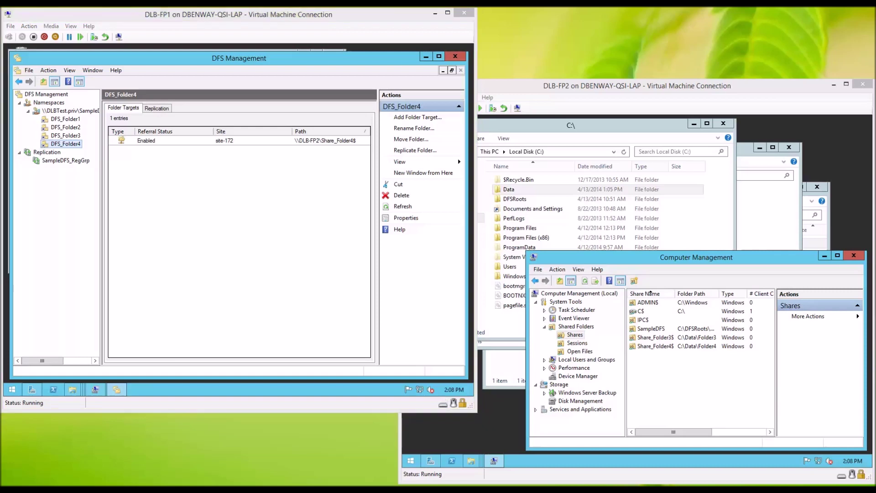
pyautogui.click(274, 140)
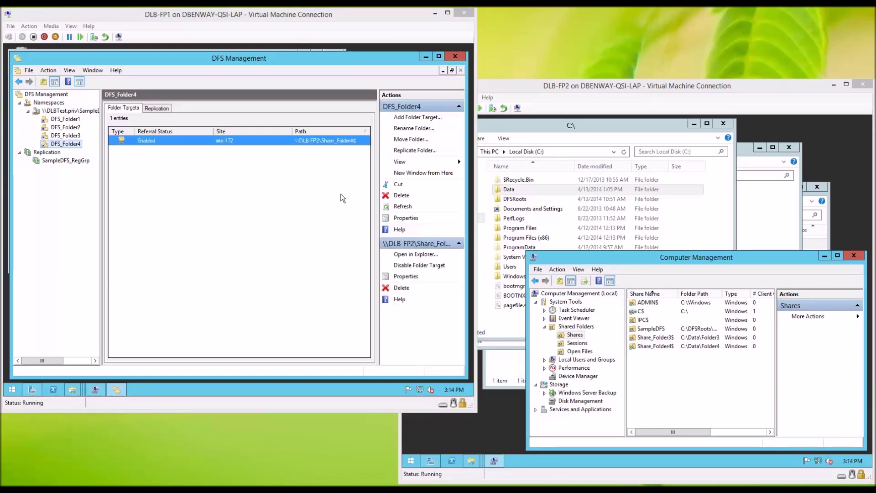
# - Add \\DLB-FP2\Share_Folder1$ as a new folder target for DFS_Folder1
pyautogui.rightClick(69, 120)
pyautogui.click(89, 124)
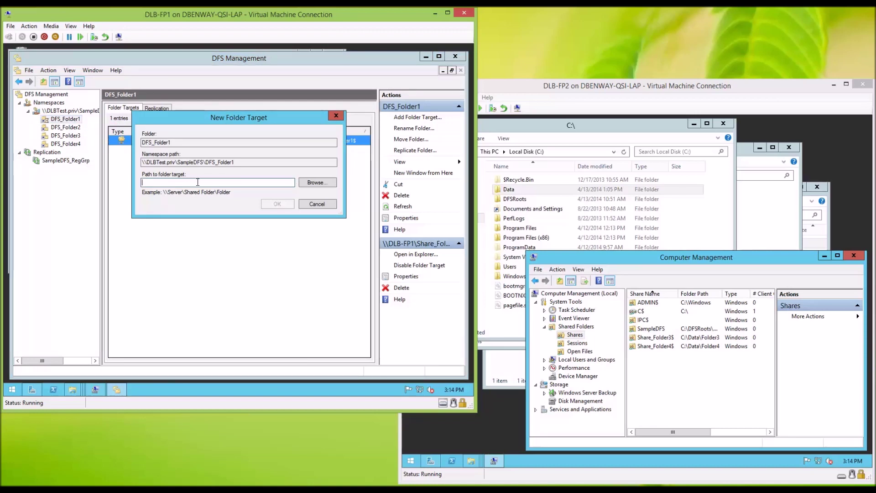
pyautogui.write('\\\\DLB-FPx\\Share_Folderx$')
pyautogui.click(165, 182)
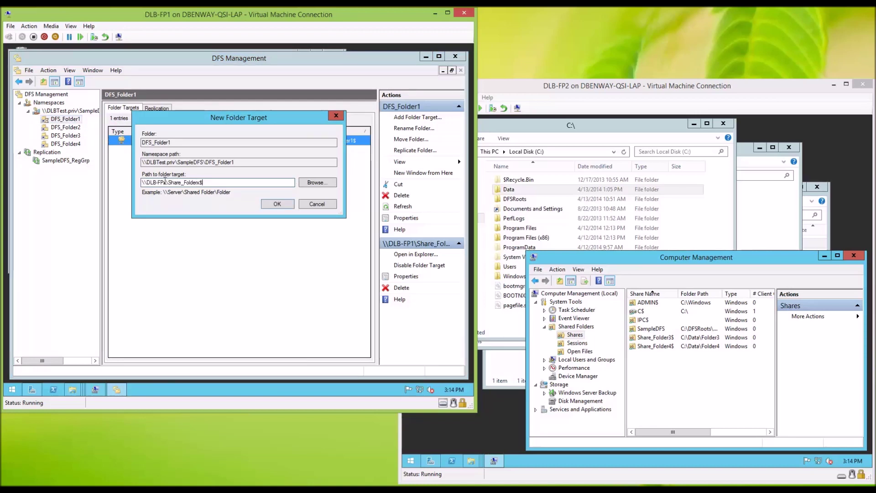
pyautogui.press('BackSpace')
pyautogui.write('2')
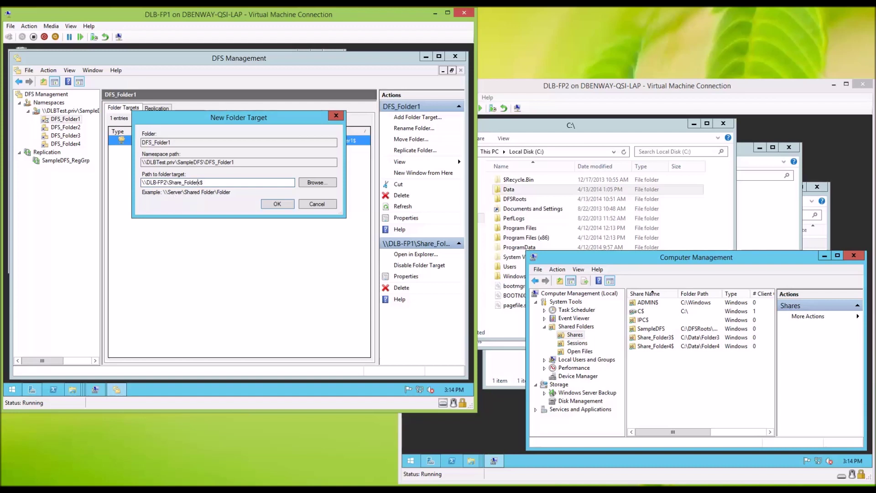
pyautogui.write('1')
pyautogui.click(271, 204)
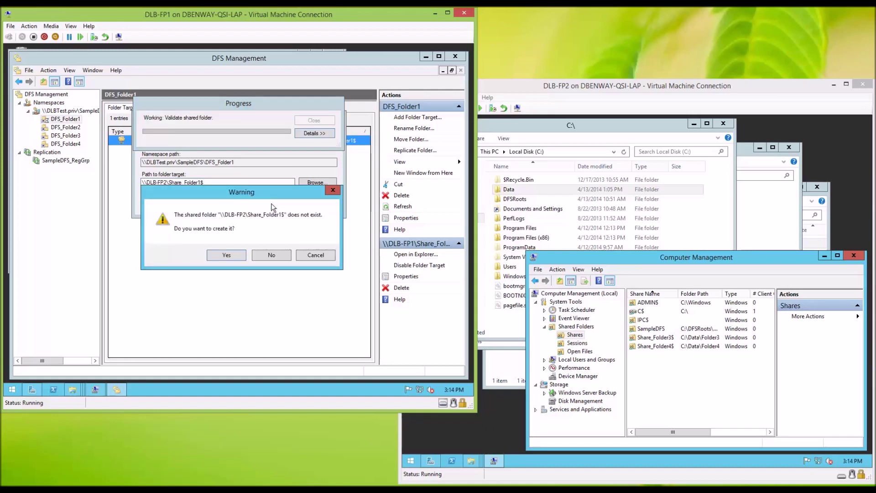
# - Create Share_Folder1$ on DLB-FP2 for c:\Data\Folder1 with full administrator access and read and write for other users, declining a replication group
pyautogui.click(228, 255)
pyautogui.click(289, 116)
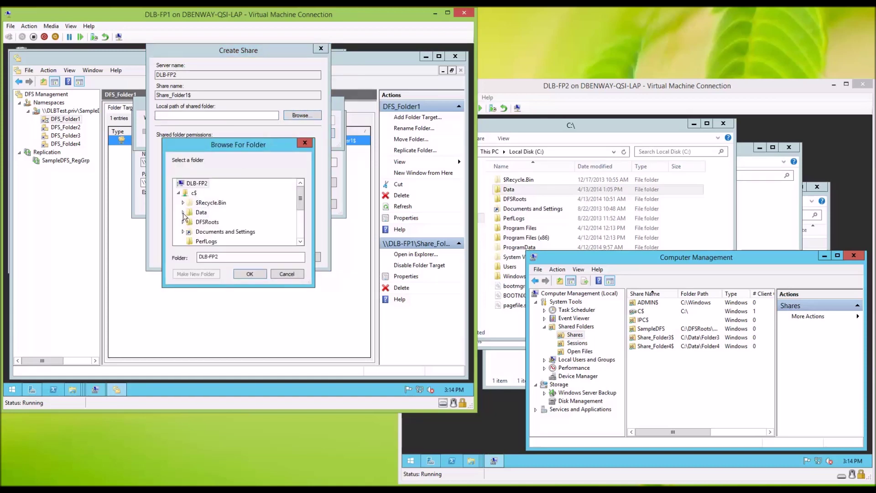
pyautogui.click(184, 213)
pyautogui.click(196, 206)
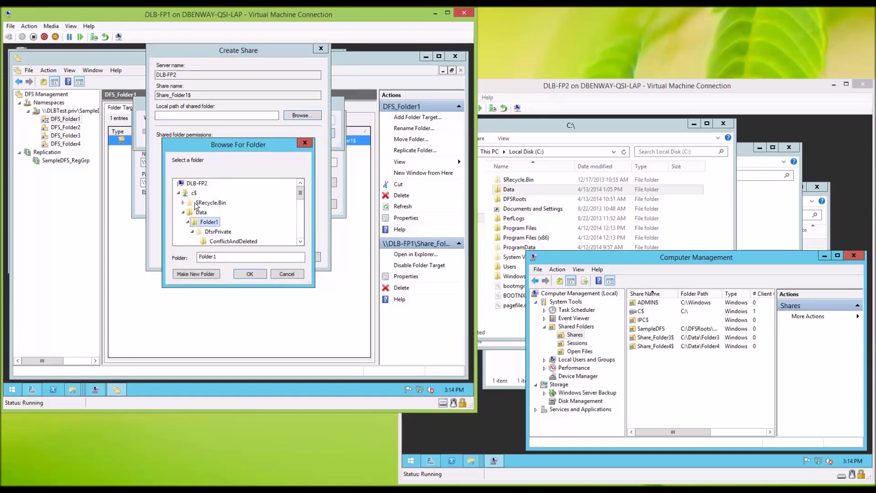
pyautogui.click(251, 275)
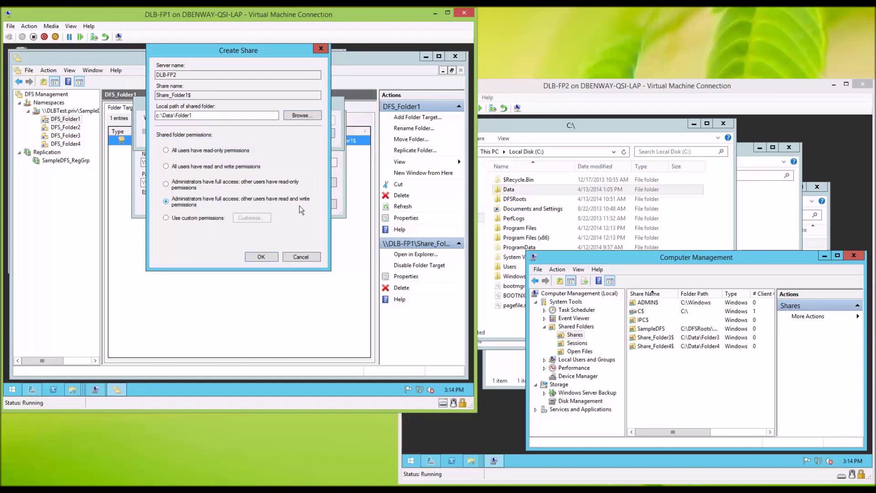
pyautogui.click(260, 257)
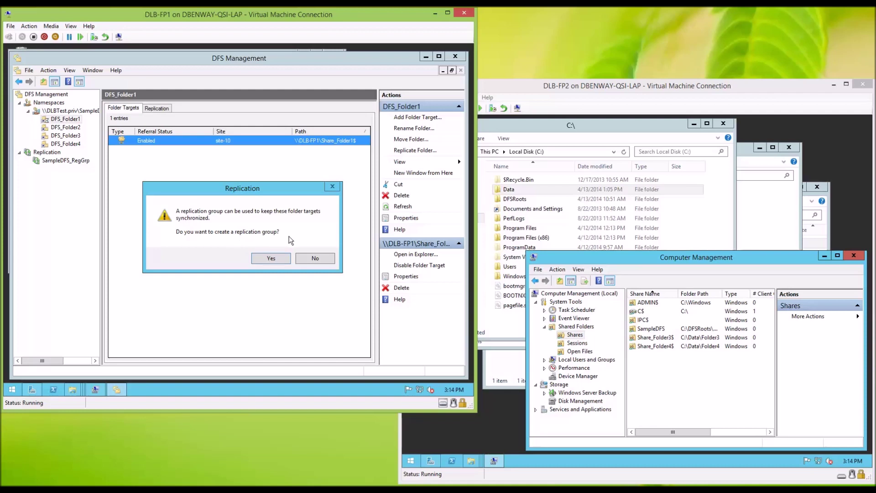
pyautogui.click(302, 258)
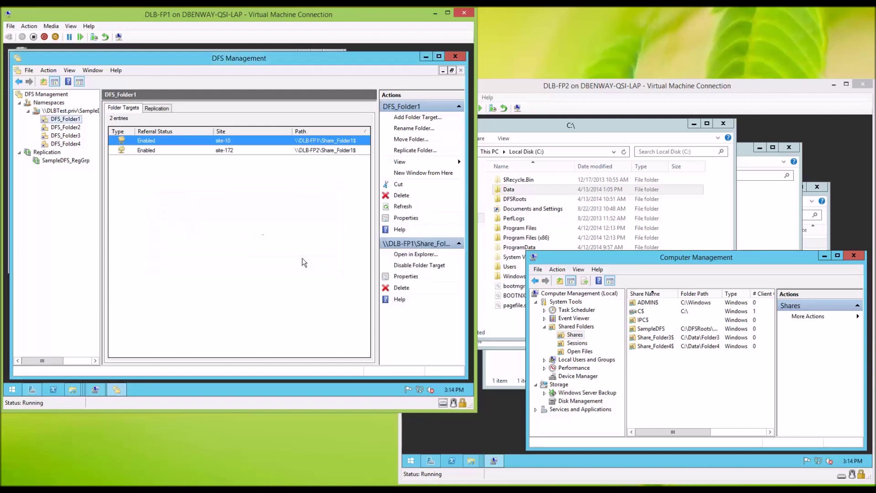
# - Add \\DLB-FP2\Share_Folder2$ as a new folder target for DFS_Folder2
pyautogui.click(58, 129)
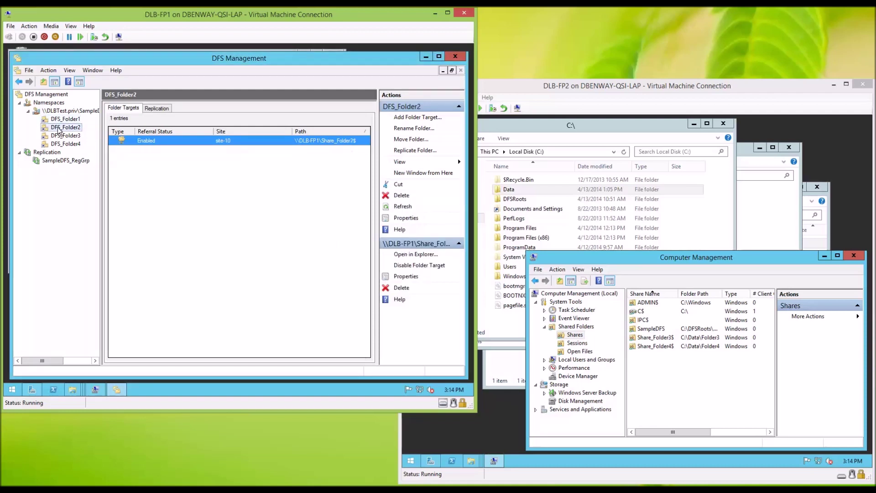
pyautogui.rightClick(69, 128)
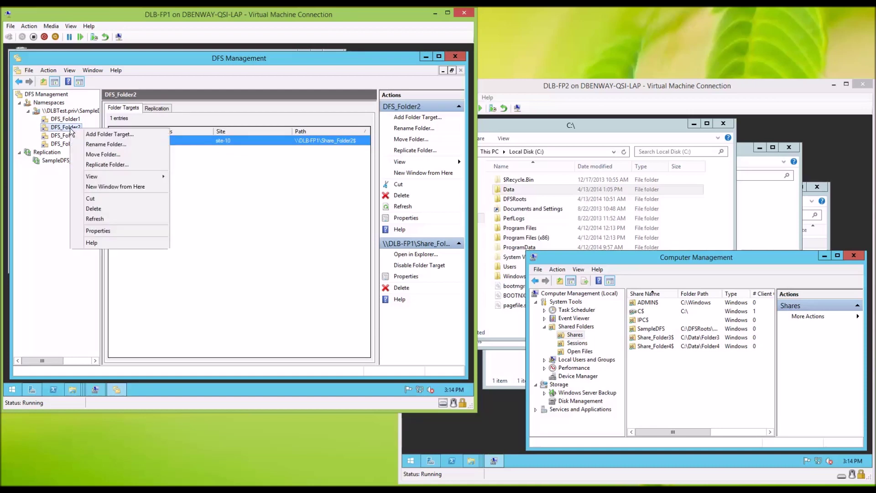
pyautogui.click(97, 138)
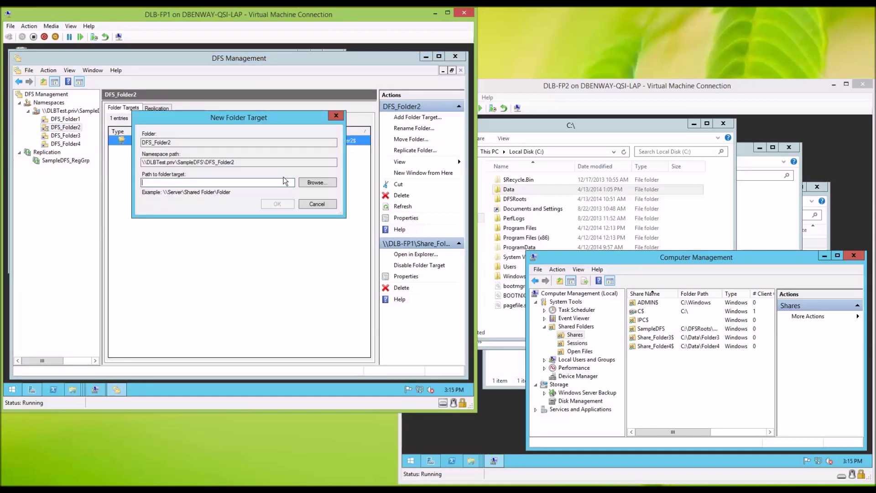
pyautogui.write('\\\\DLB-FPx\\Share_Folderx$')
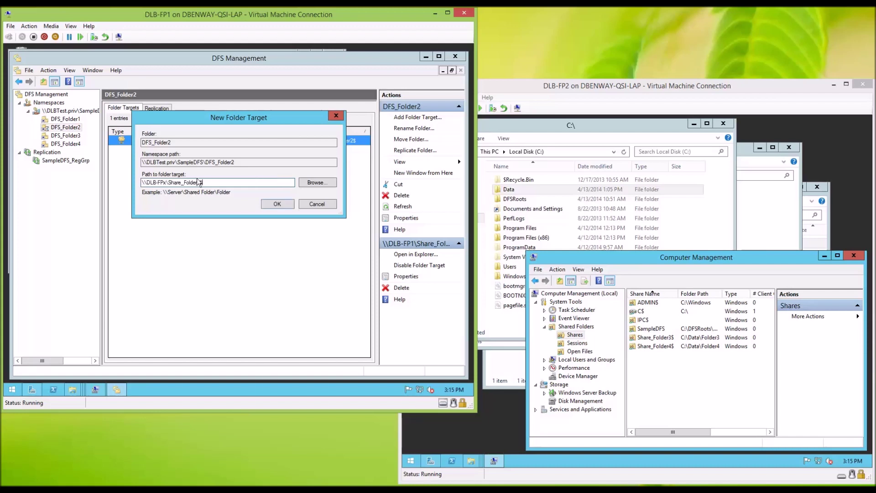
pyautogui.click(168, 183)
pyautogui.press('BackSpace')
pyautogui.write('2')
pyautogui.click(201, 183)
pyautogui.press('BackSpace')
pyautogui.write('2')
pyautogui.click(269, 204)
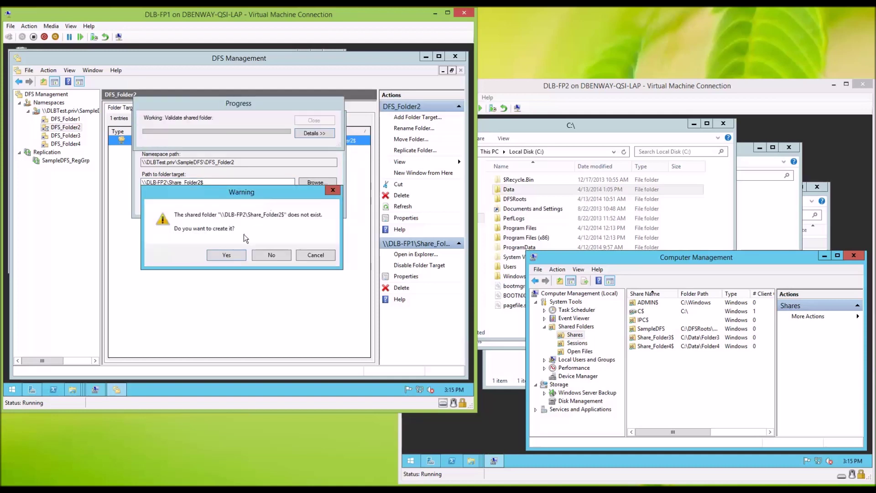
# - Create Share_Folder2$ on DLB-FP2 for c:\Data\Folder2 with full administrator access and read and write for other users, declining a replication group
pyautogui.click(227, 255)
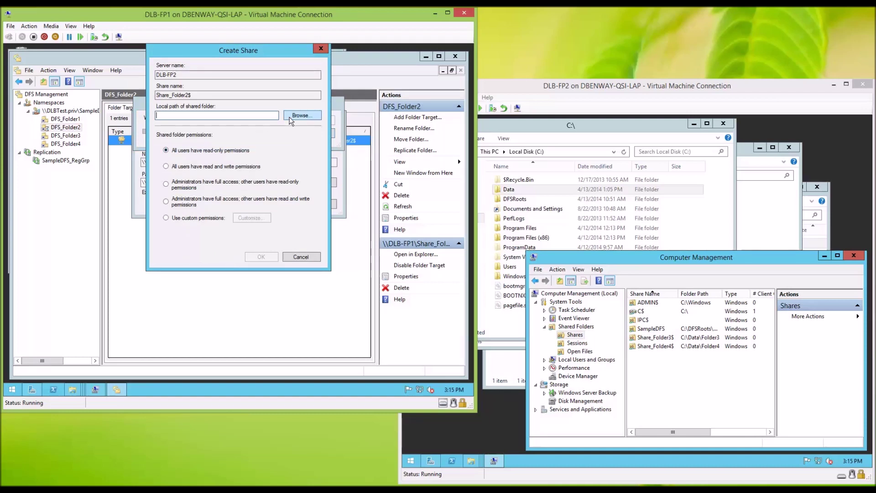
pyautogui.click(289, 116)
pyautogui.click(183, 212)
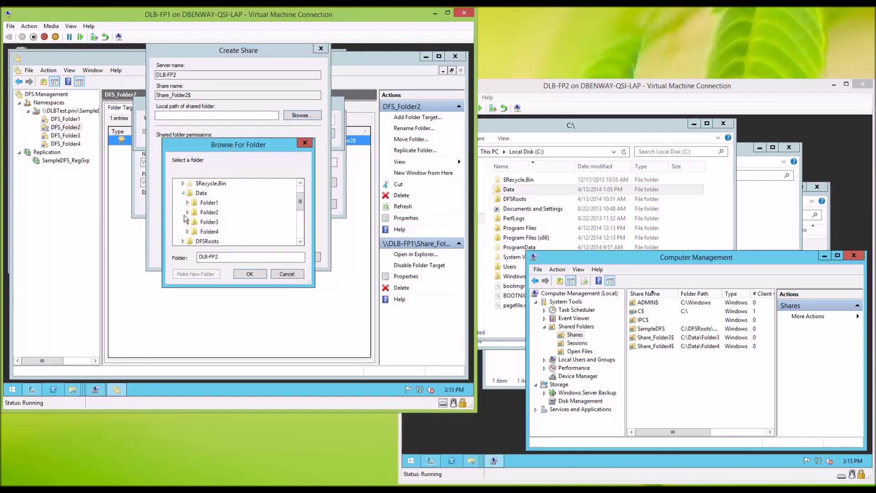
pyautogui.doubleClick(209, 232)
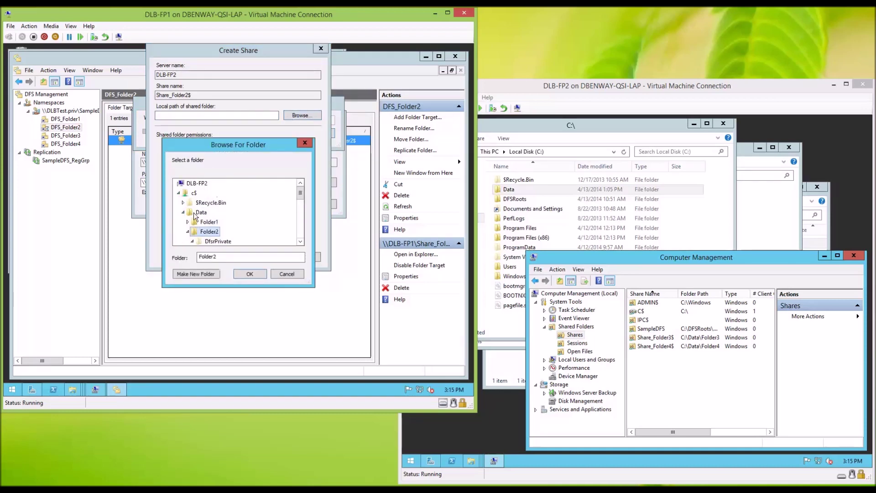
pyautogui.click(245, 272)
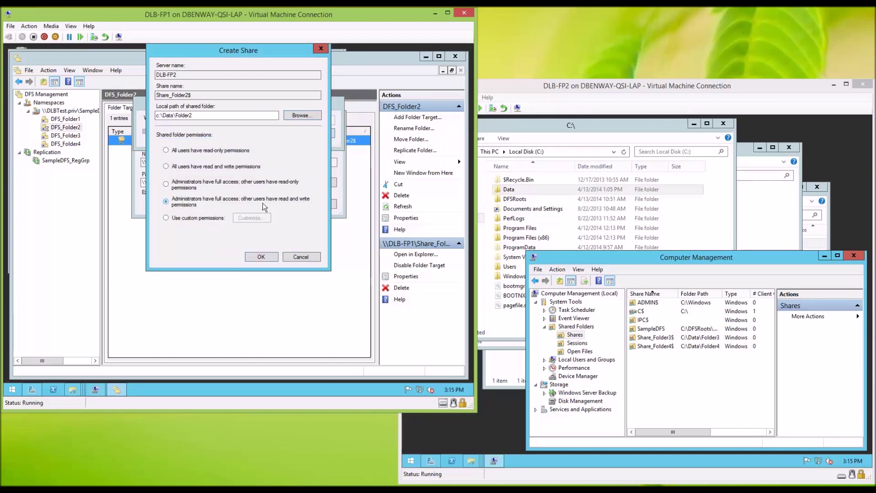
pyautogui.click(269, 258)
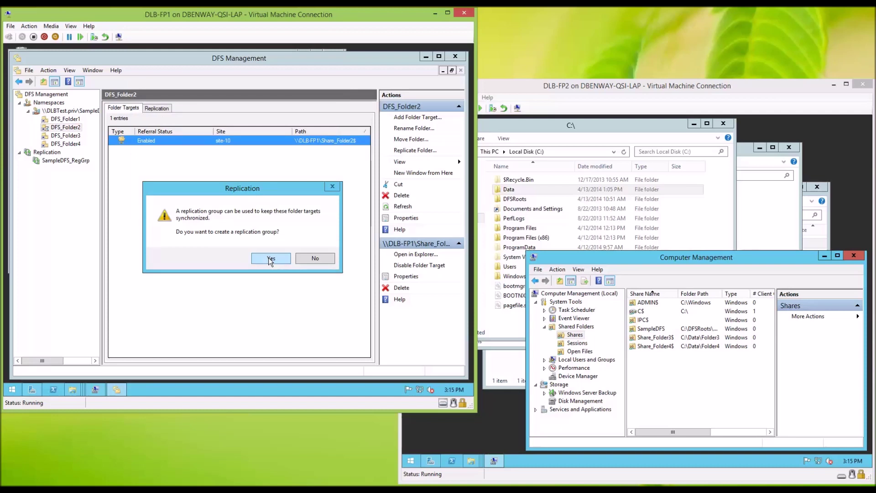
pyautogui.click(306, 258)
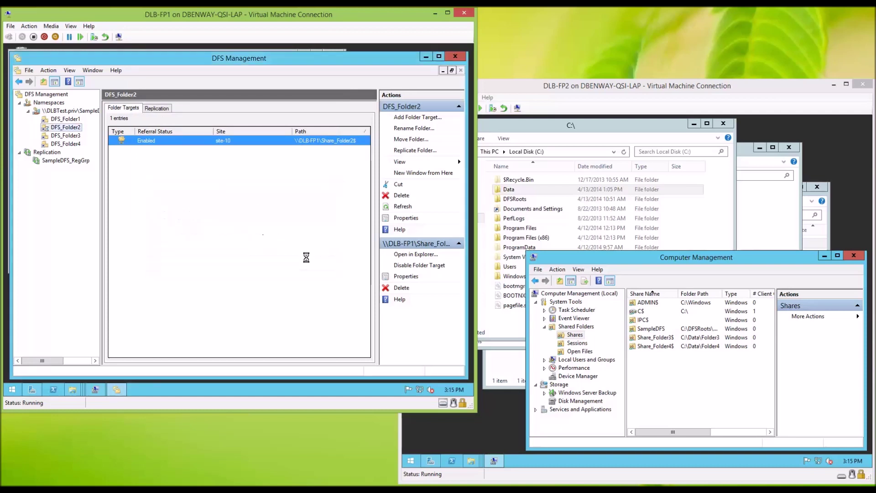
# - Add \\DLB-FP1\Share_Folder3$ as a new folder target for DFS_Folder3
pyautogui.click(66, 135)
pyautogui.rightClick(72, 140)
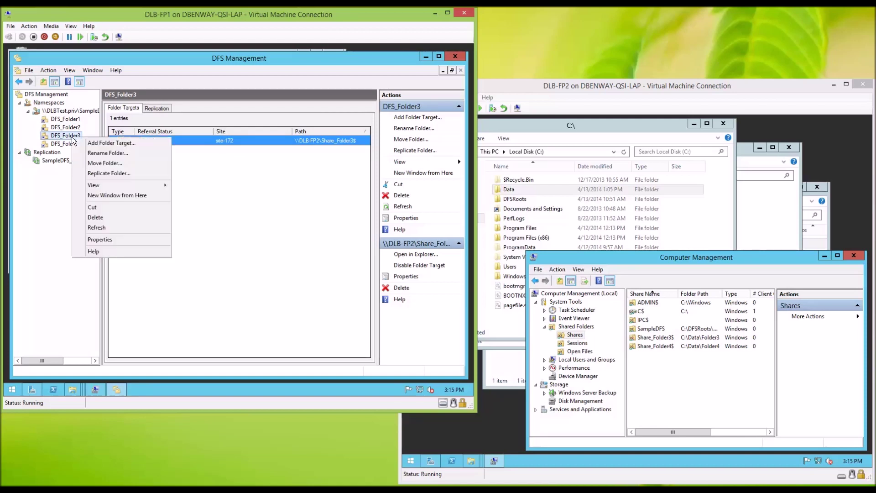
pyautogui.click(110, 145)
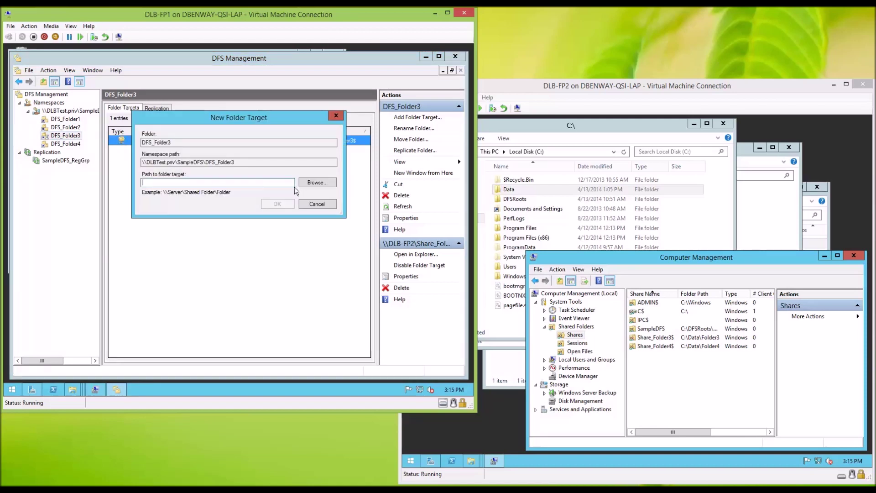
pyautogui.write('\\\\DLB-FP1\\Share_Folderx$')
pyautogui.click(167, 182)
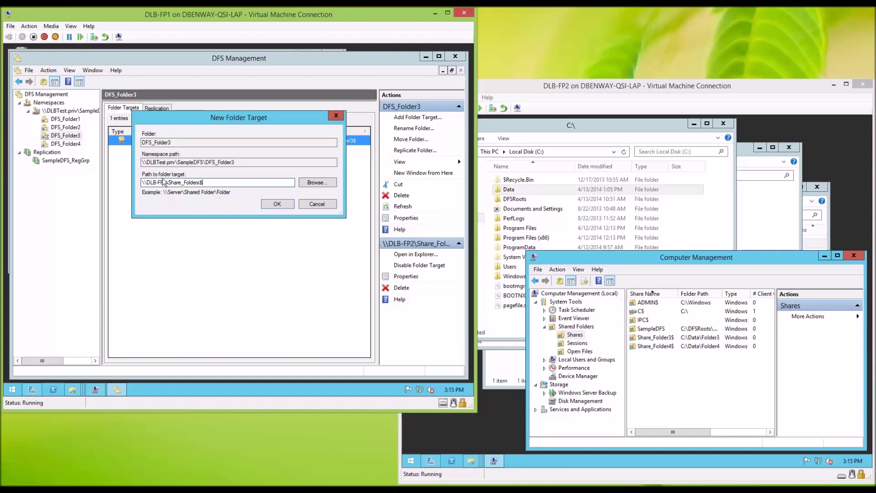
pyautogui.press('BackSpace')
pyautogui.write('1')
pyautogui.click(198, 182)
pyautogui.press('BackSpace')
pyautogui.write('3')
pyautogui.click(272, 206)
# - Create Share_Folder3$ on DLB-FP1 for c:\Data\Folder3 with full administrator access and read and write for other users, declining a replication group
pyautogui.click(238, 255)
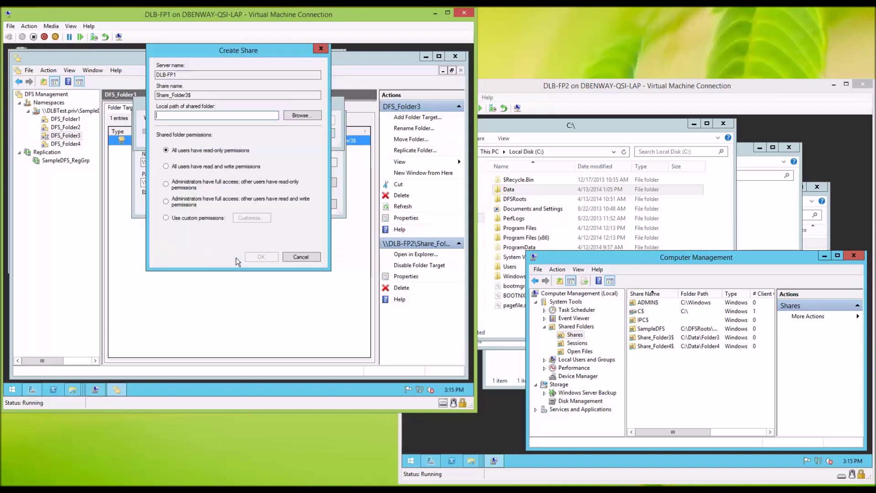
pyautogui.click(295, 115)
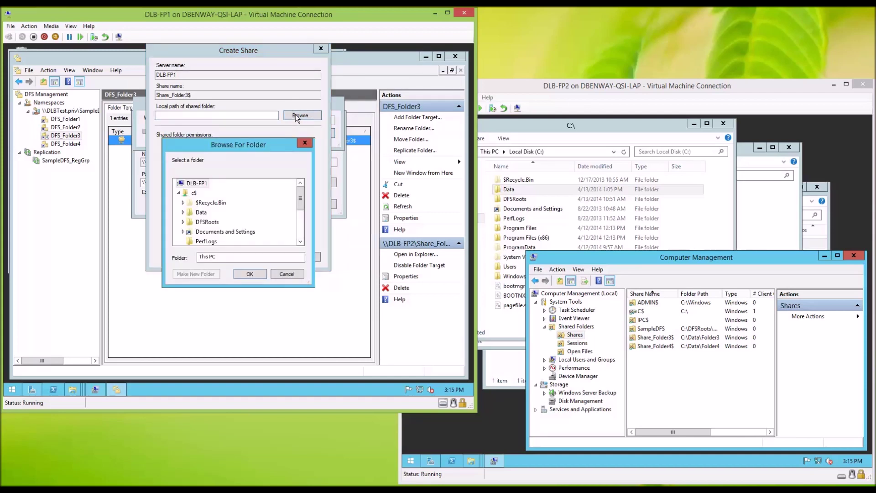
pyautogui.click(186, 211)
pyautogui.click(195, 224)
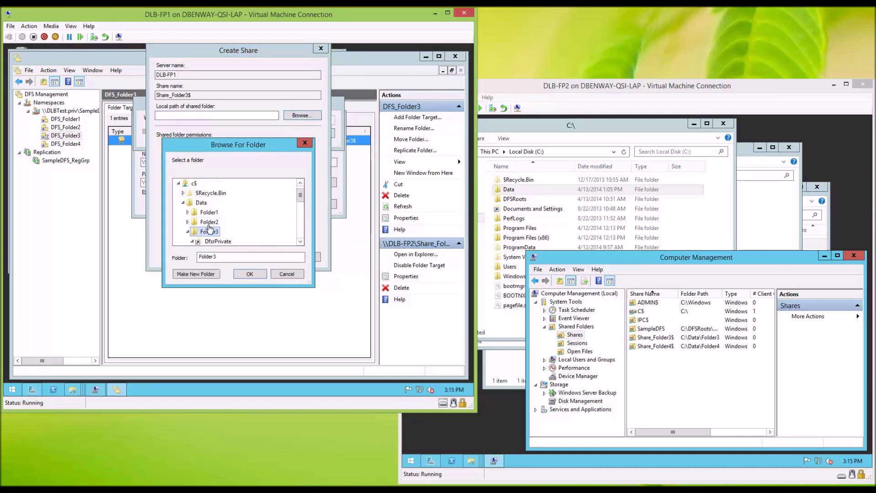
pyautogui.click(245, 274)
pyautogui.click(167, 202)
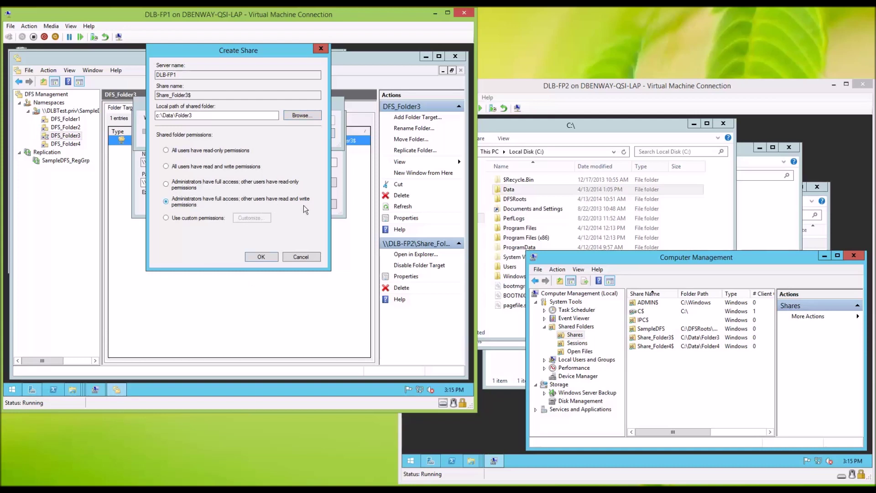
pyautogui.click(260, 257)
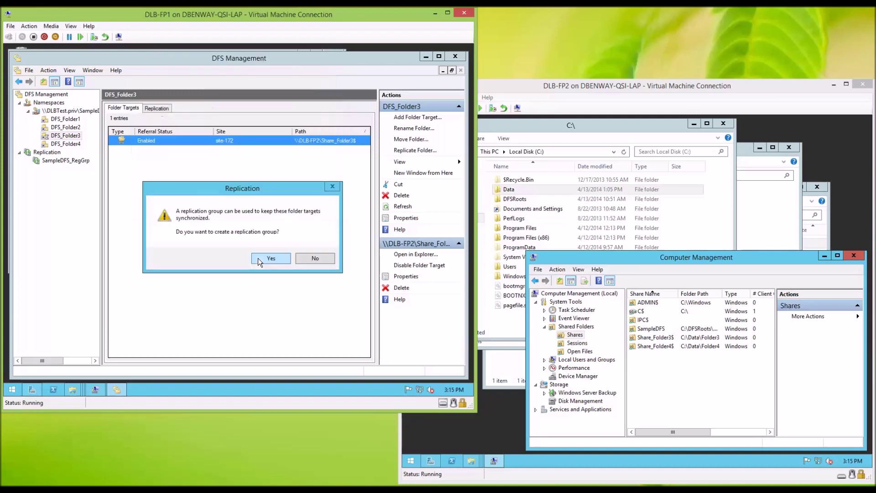
pyautogui.click(305, 258)
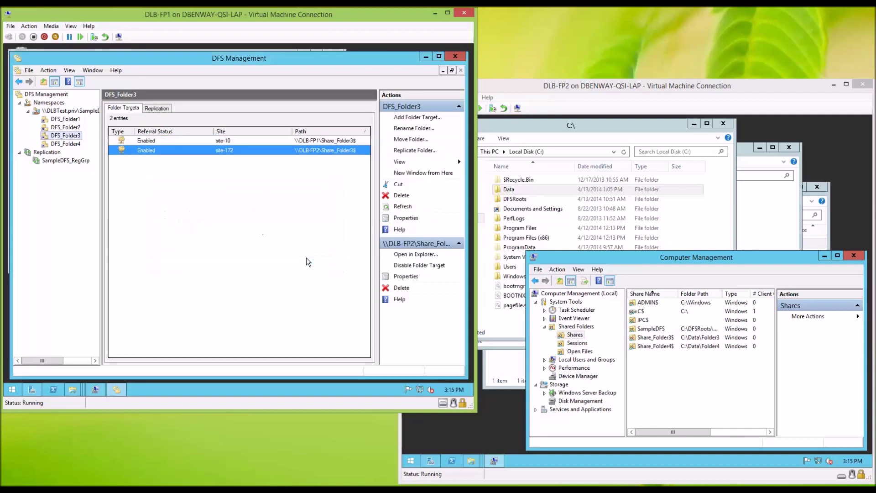
# - Add \\DLB-FP1\Share_Folder4$ as a new folder target for DFS_Folder4
pyautogui.click(67, 144)
pyautogui.rightClick(66, 143)
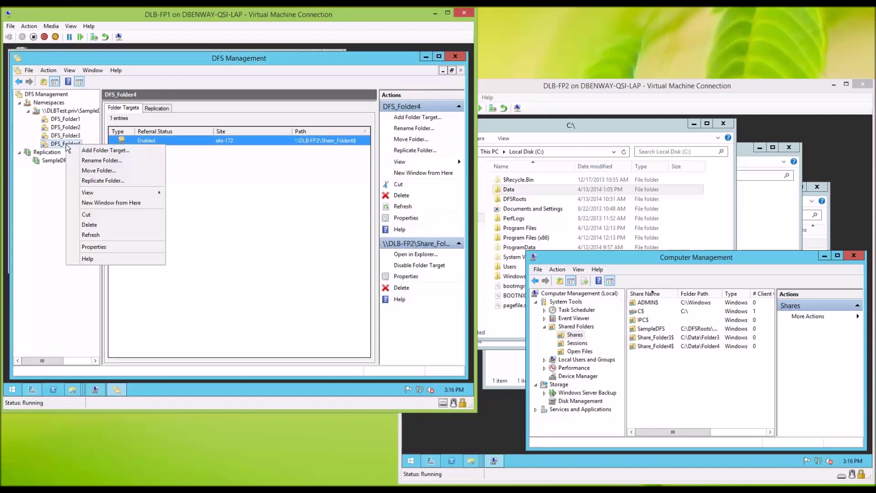
pyautogui.click(104, 150)
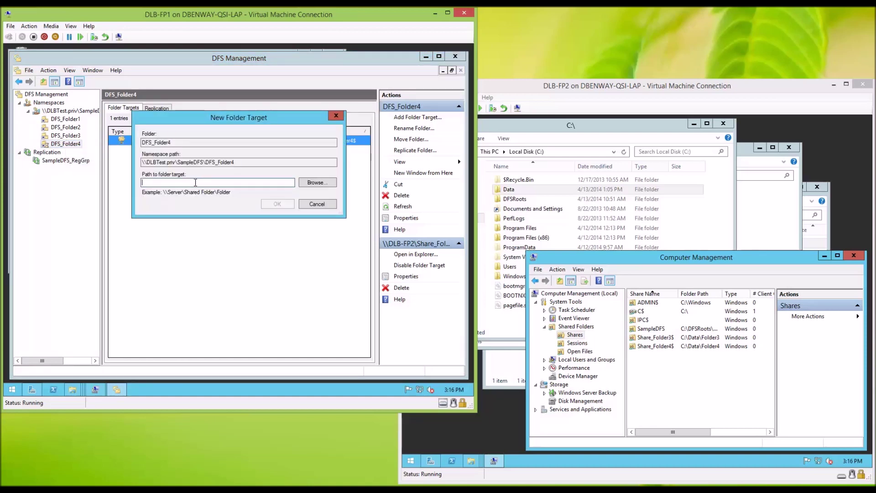
pyautogui.write('\\\\DLB-FP2\\Share_Folder4$')
pyautogui.click(167, 182)
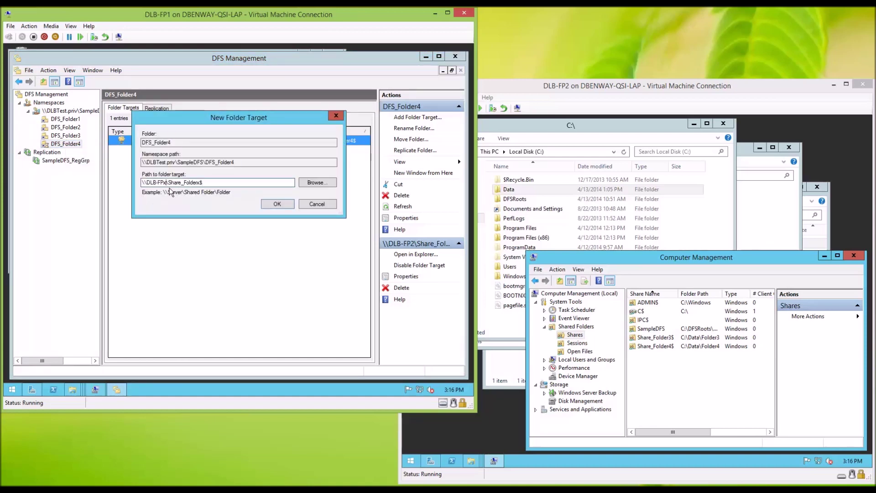
pyautogui.press('BackSpace')
pyautogui.write('1')
pyautogui.press('End')
pyautogui.press('Left')
pyautogui.write('4')
pyautogui.click(272, 203)
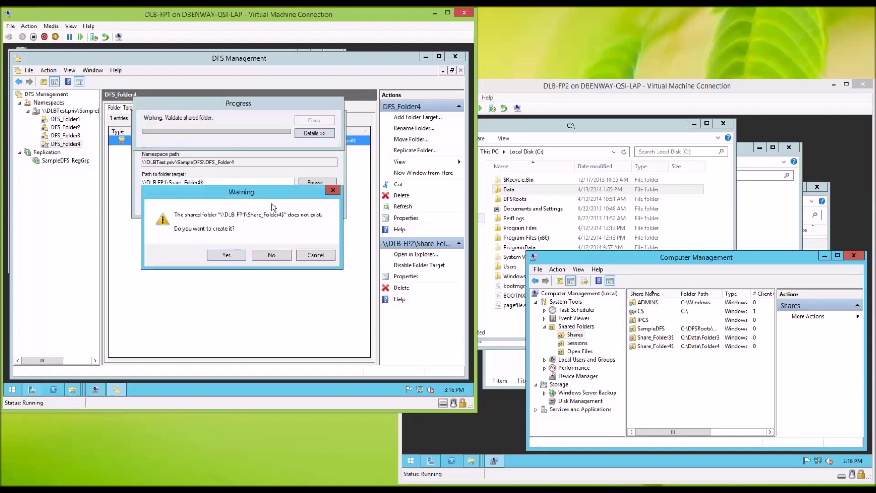
# - Create Share_Folder4$ on DLB-FP1 for c:\Data\Folder4 with full administrator access and read and write for other users, declining a replication group
pyautogui.click(234, 256)
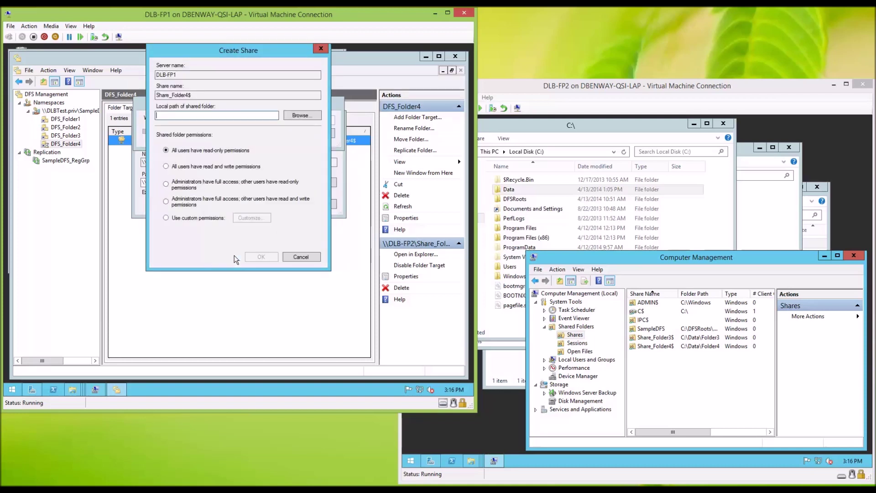
pyautogui.click(301, 115)
pyautogui.click(183, 212)
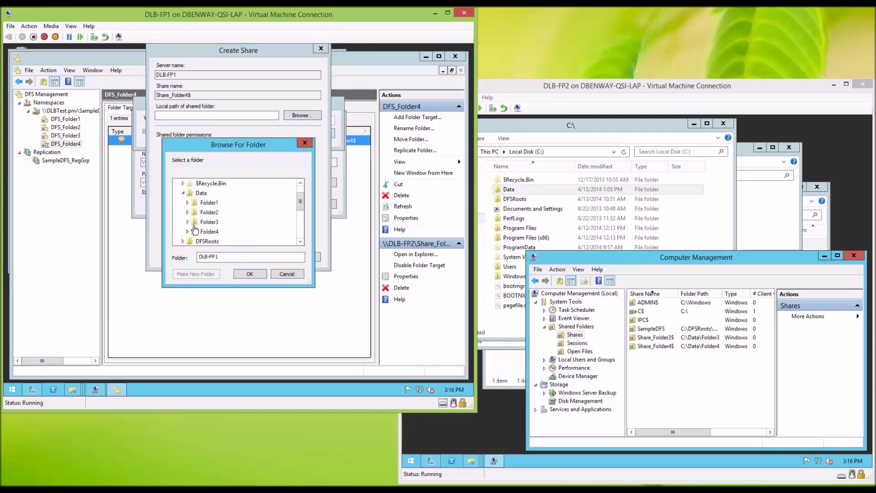
pyautogui.click(209, 232)
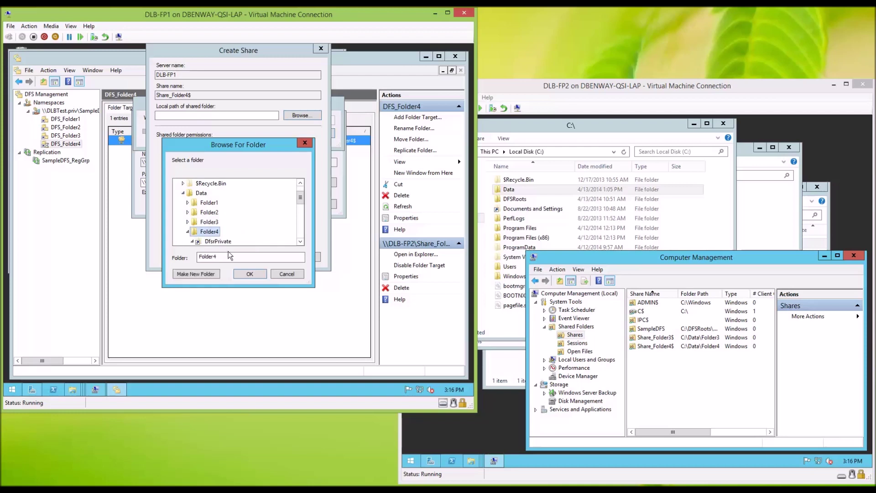
pyautogui.click(244, 274)
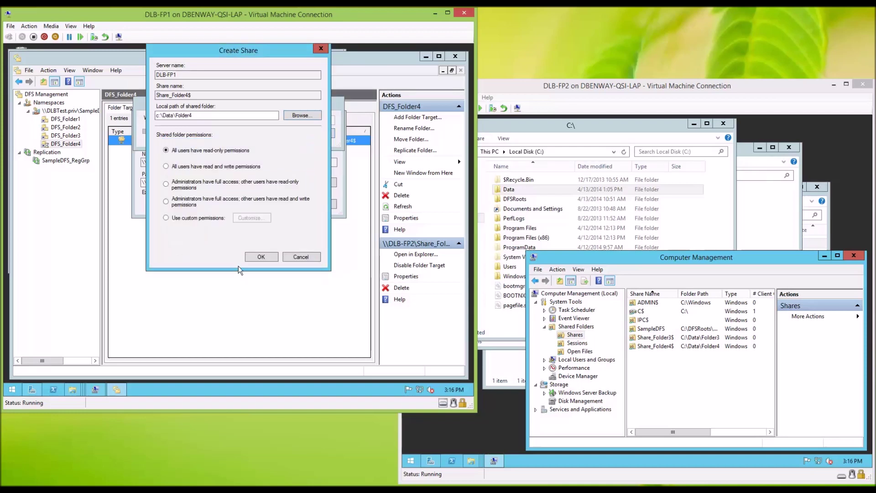
pyautogui.click(166, 202)
pyautogui.click(261, 256)
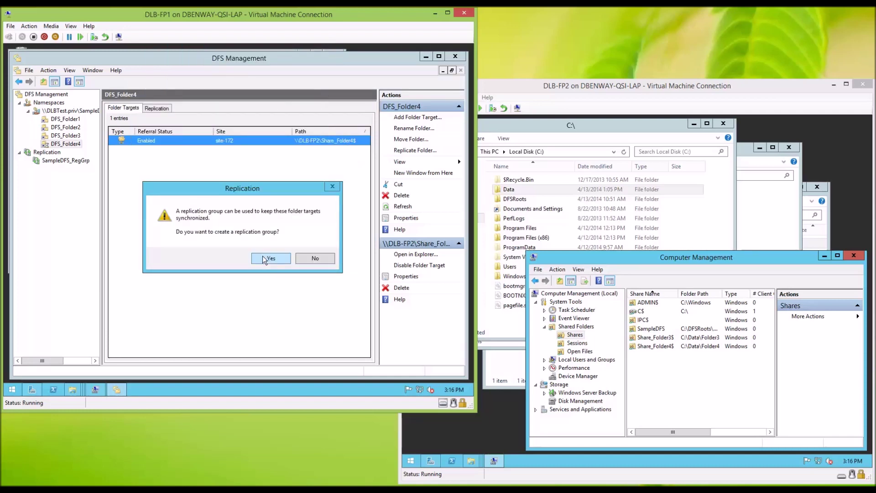
pyautogui.click(307, 259)
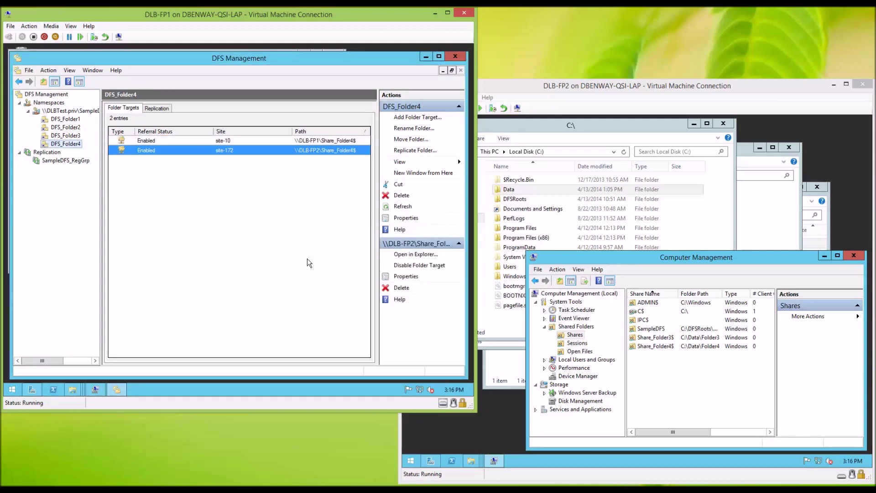
# - Refresh the Computer Management share lists on DLB-FP1 and DLB-FP2 to check the new shares
pyautogui.click(426, 55)
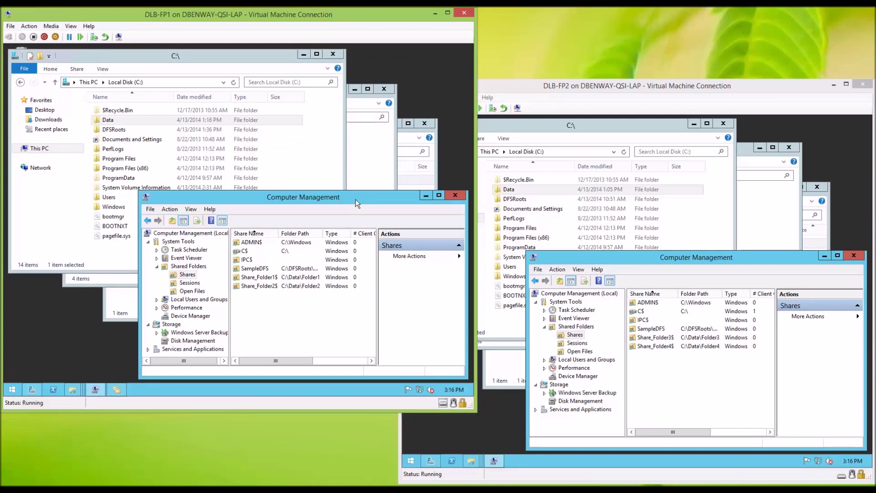
pyautogui.click(285, 320)
pyautogui.press('F5')
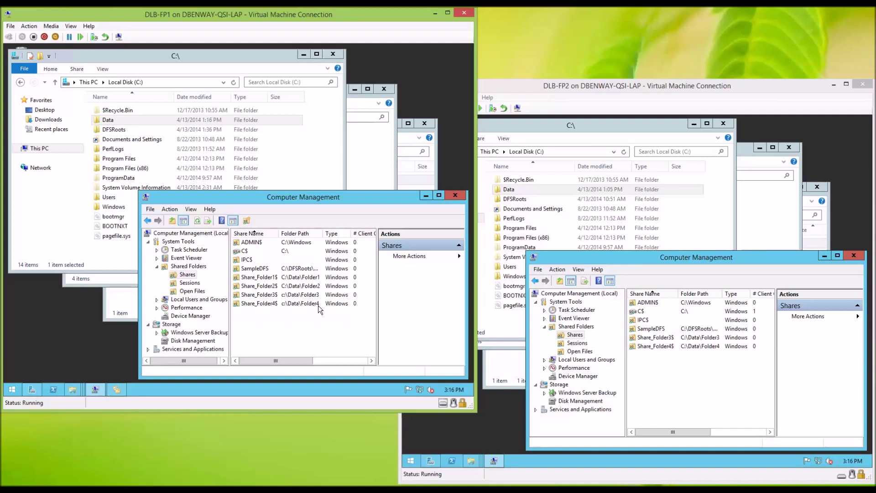
pyautogui.click(757, 256)
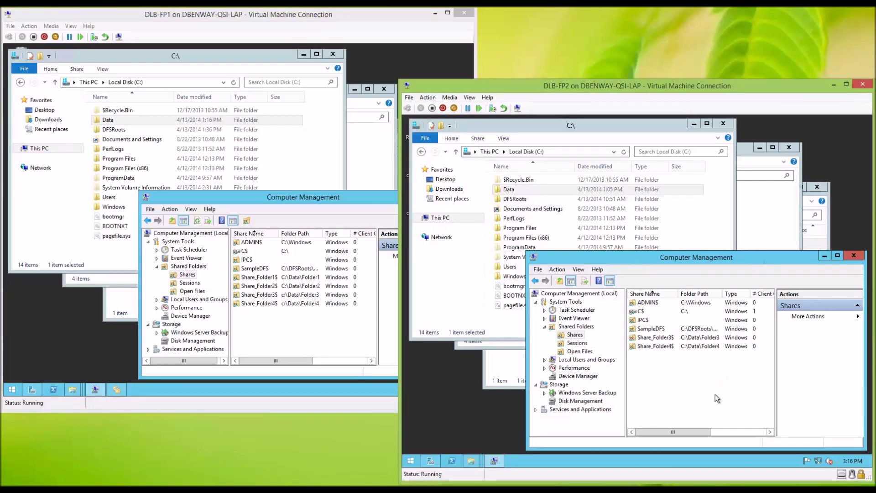
pyautogui.press('F5')
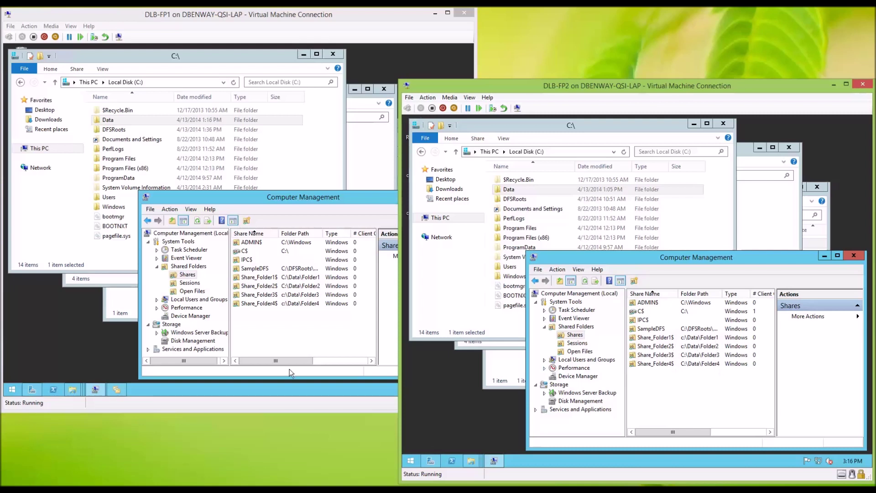
# - Review the folder targets of DFS_Folder1 through DFS_Folder4 in DFS Management on DLB-FP1
pyautogui.click(117, 389)
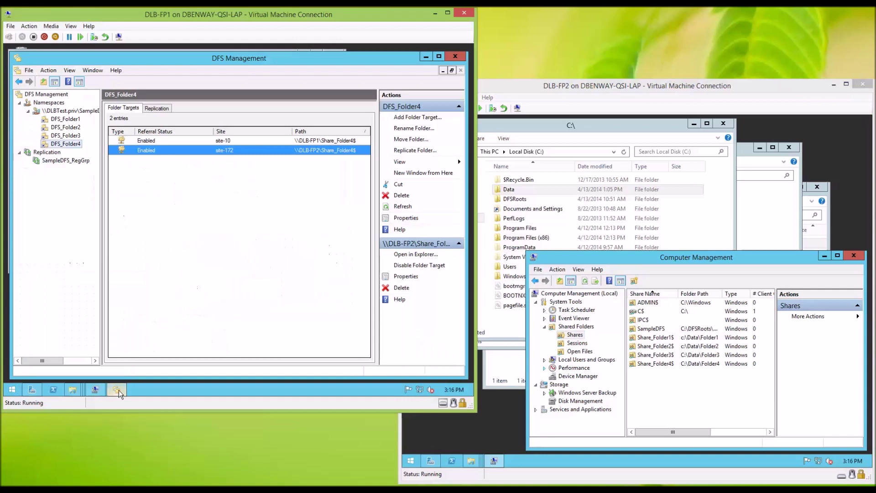
pyautogui.click(65, 119)
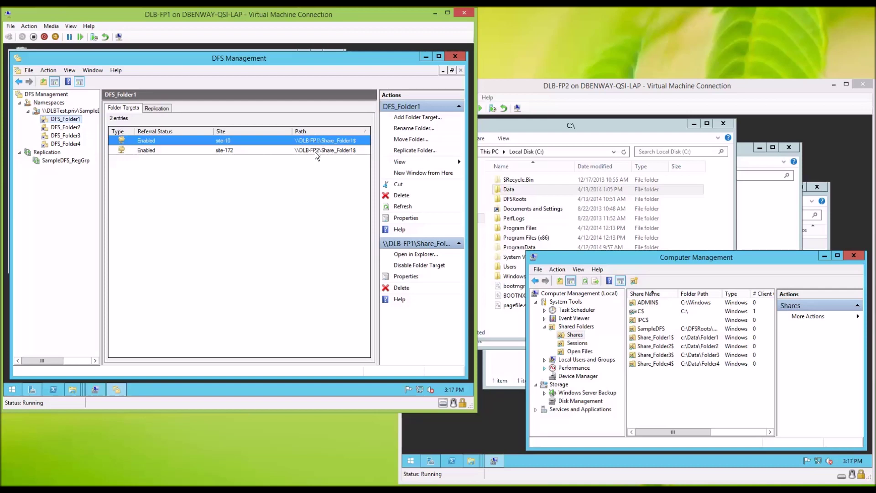
pyautogui.click(73, 128)
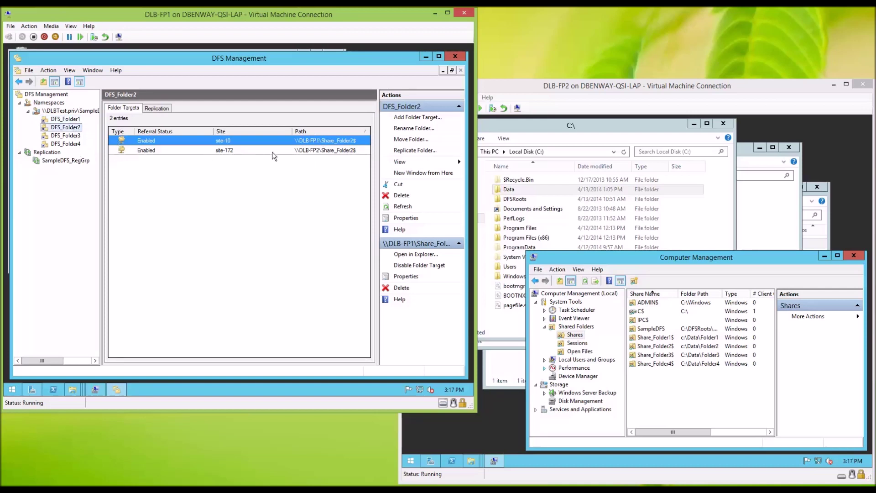
pyautogui.click(74, 135)
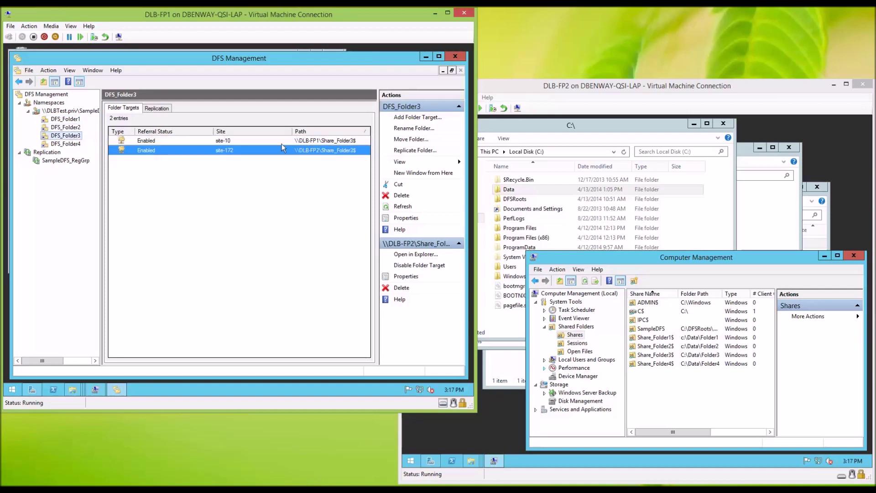
pyautogui.click(68, 144)
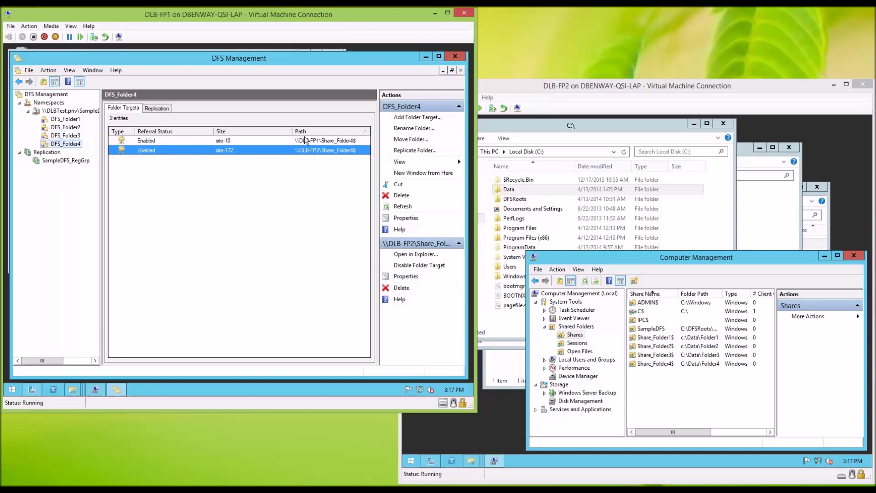
# - Close DFS Management on DLB-FP1 and bring the C:\ folder windows on both servers to the front
pyautogui.click(455, 57)
pyautogui.click(407, 143)
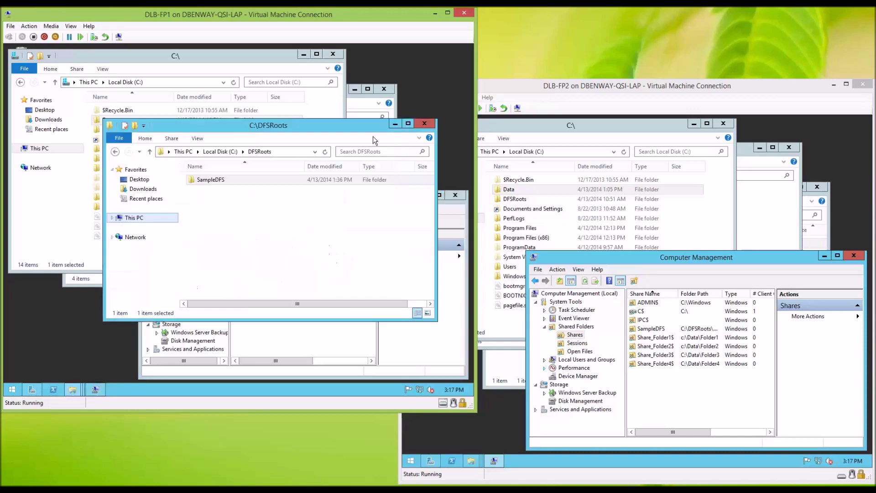
pyautogui.click(360, 103)
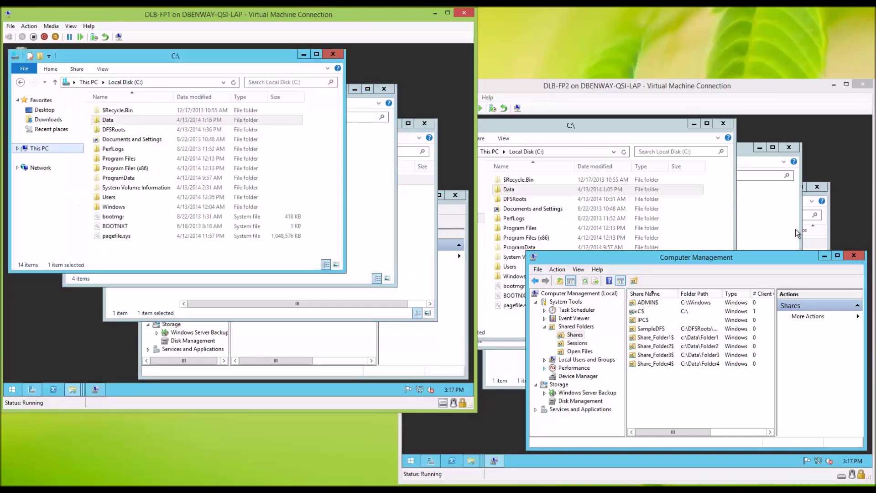
pyautogui.click(811, 241)
pyautogui.click(751, 177)
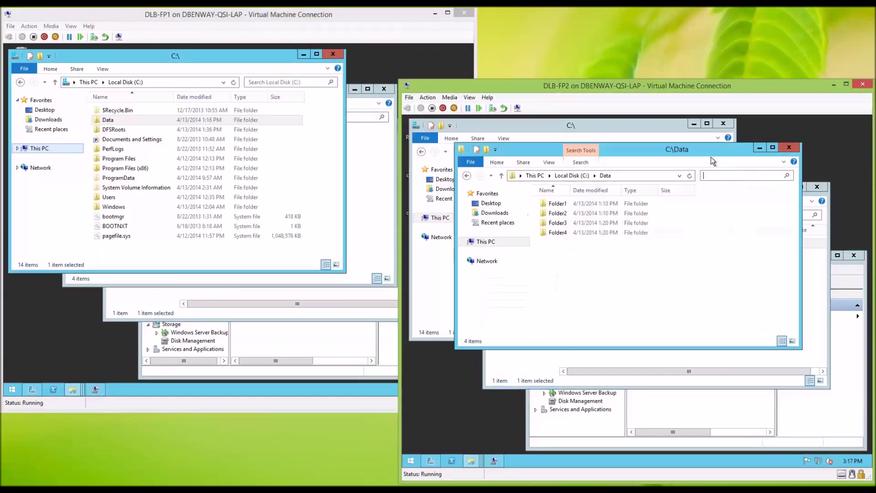
pyautogui.click(648, 125)
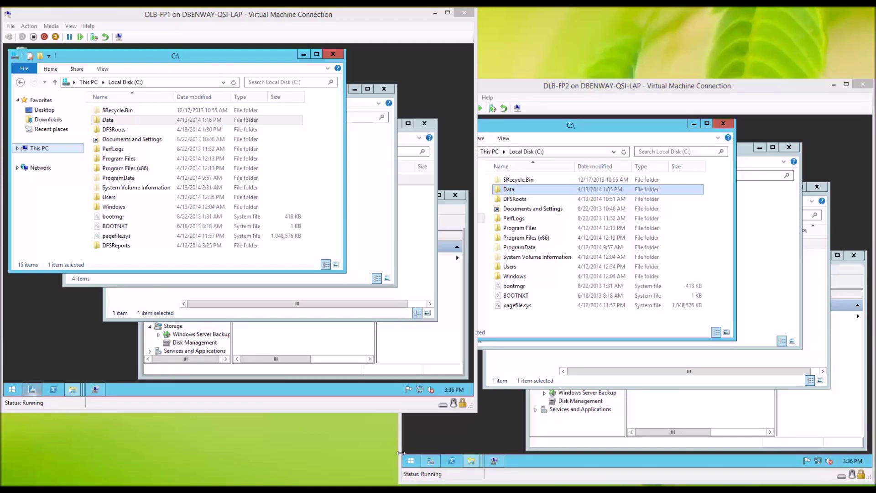
pyautogui.click(31, 391)
pyautogui.click(407, 68)
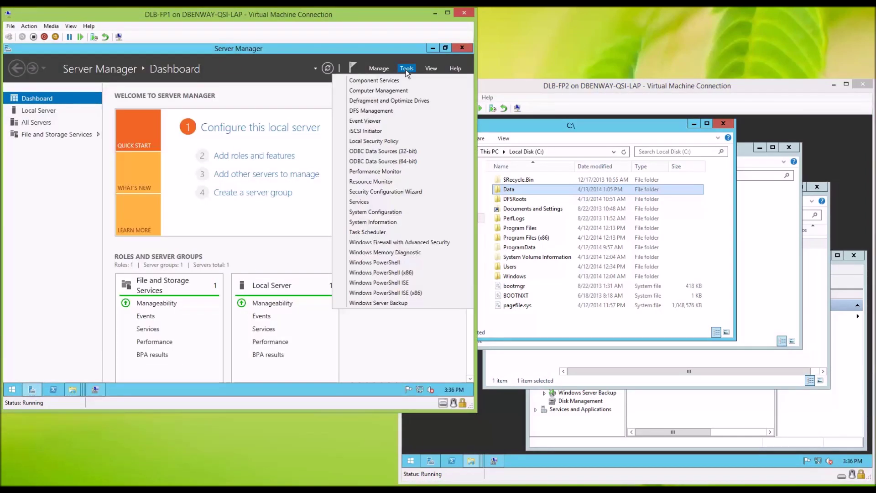
pyautogui.click(382, 112)
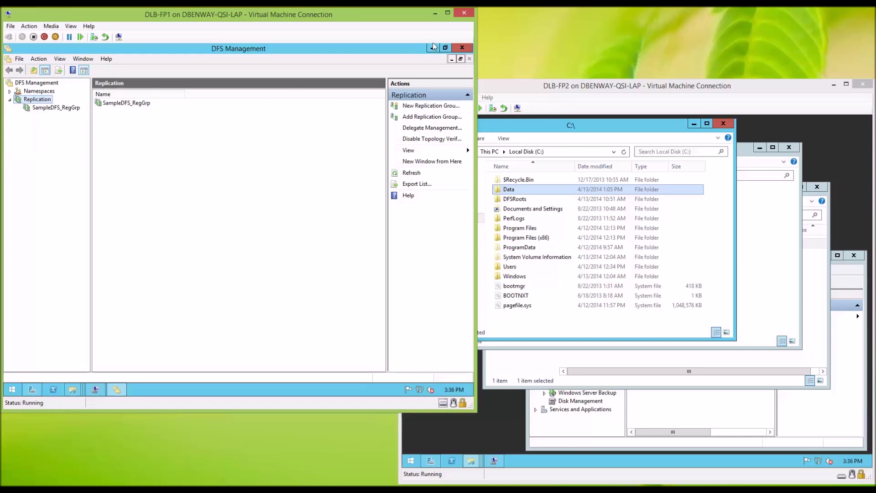
pyautogui.click(461, 48)
pyautogui.click(434, 46)
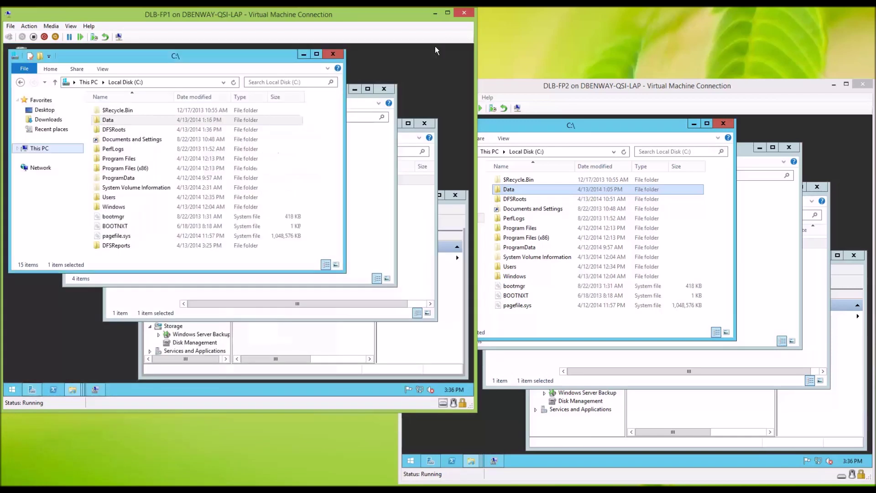
pyautogui.click(538, 488)
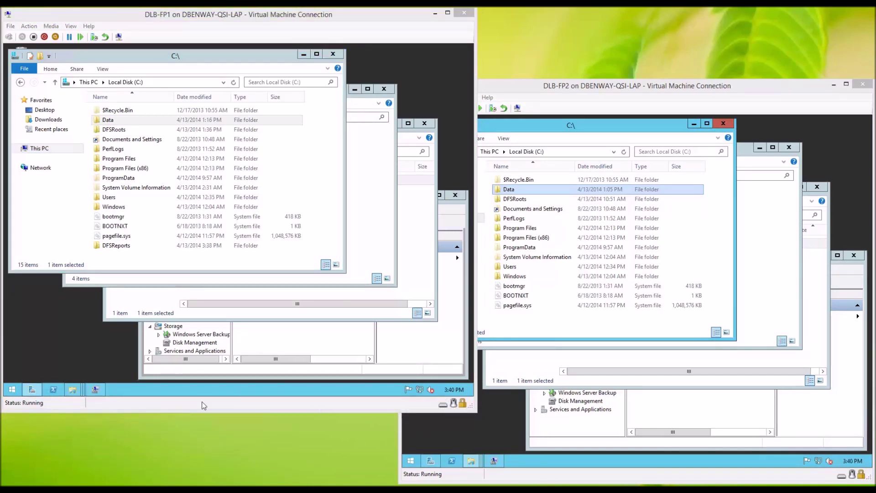
# - Open DFS Management on DLB-FP1 from Server Manager
pyautogui.click(32, 389)
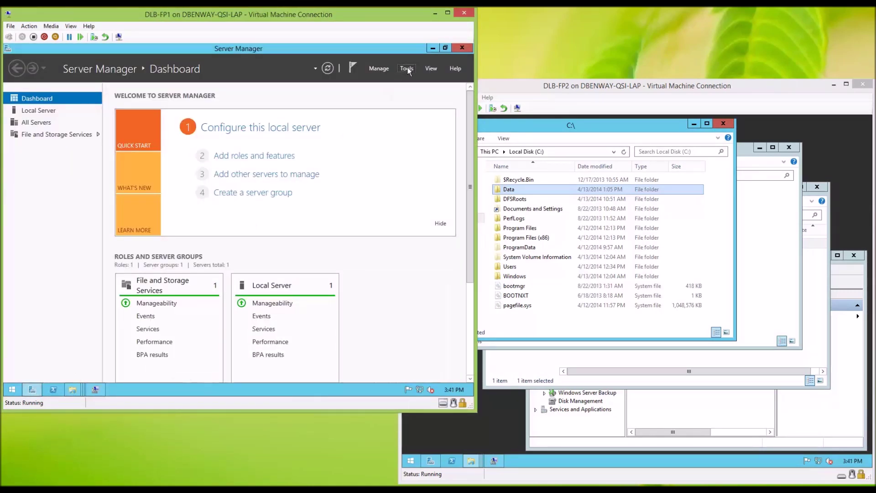
pyautogui.click(408, 69)
pyautogui.click(388, 111)
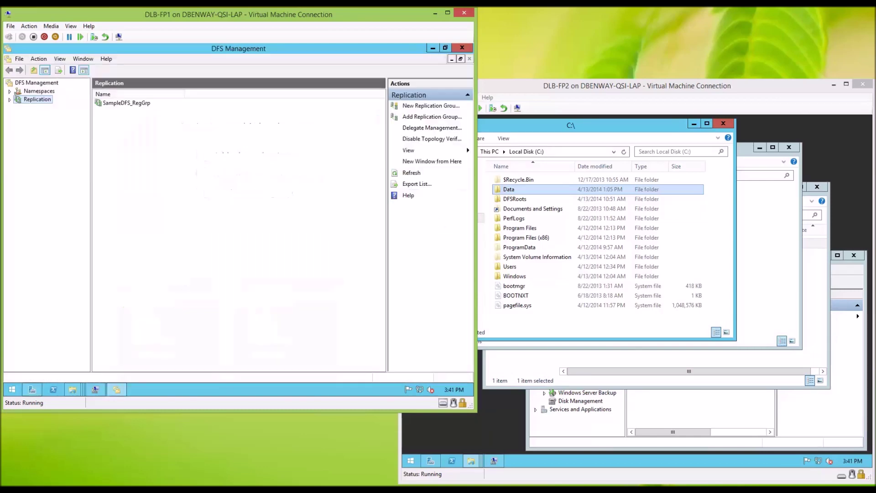
# - Create a health report for SampleDFS_RegGrp in C:\DFSReports covering DLB-FP1 and DLB-FP2, counting backlogged files against reference member DLB-FP1
pyautogui.click(9, 99)
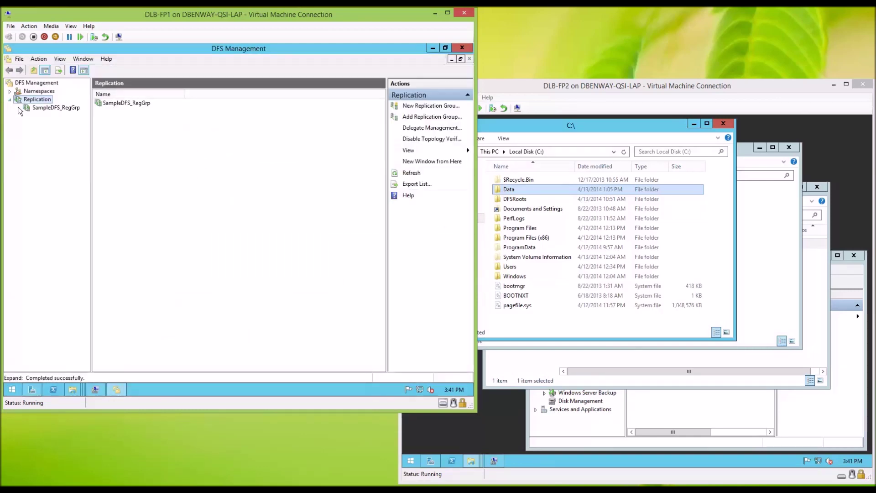
pyautogui.click(42, 108)
pyautogui.rightClick(42, 110)
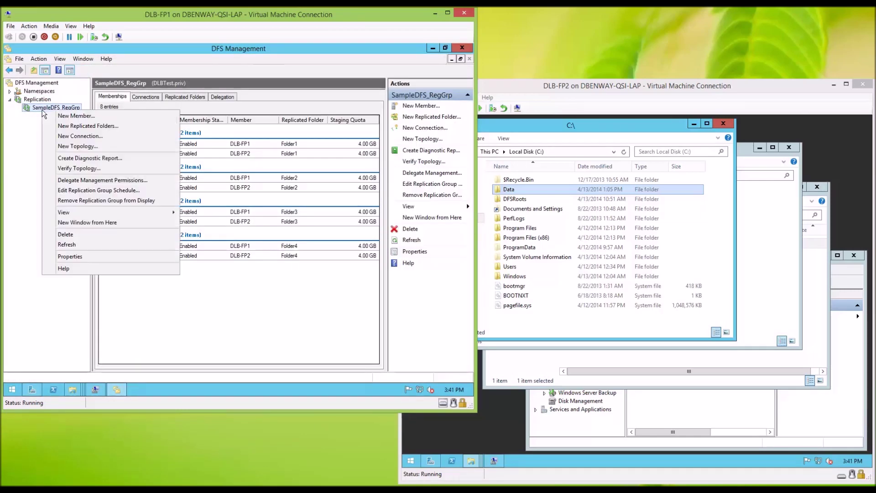
pyautogui.click(89, 159)
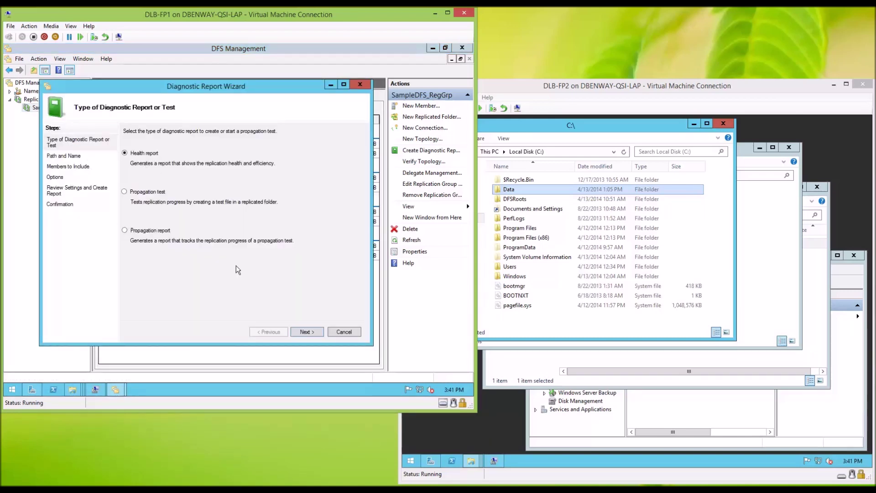
pyautogui.click(307, 331)
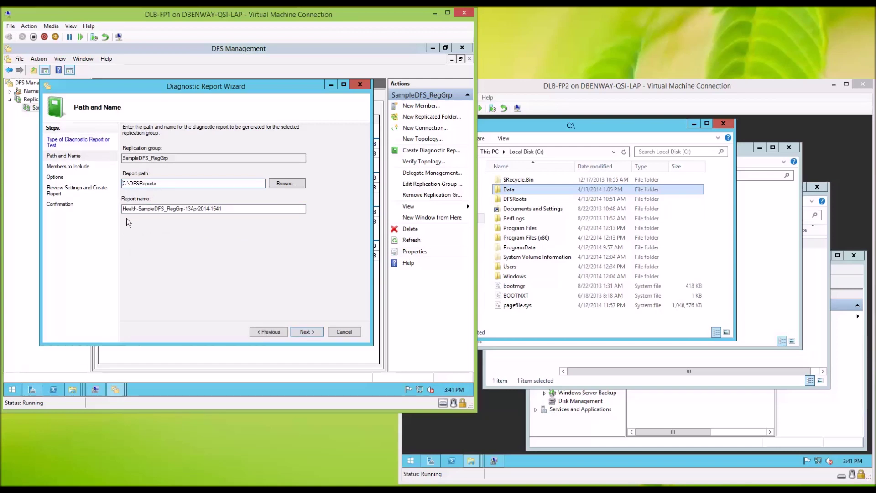
pyautogui.click(313, 332)
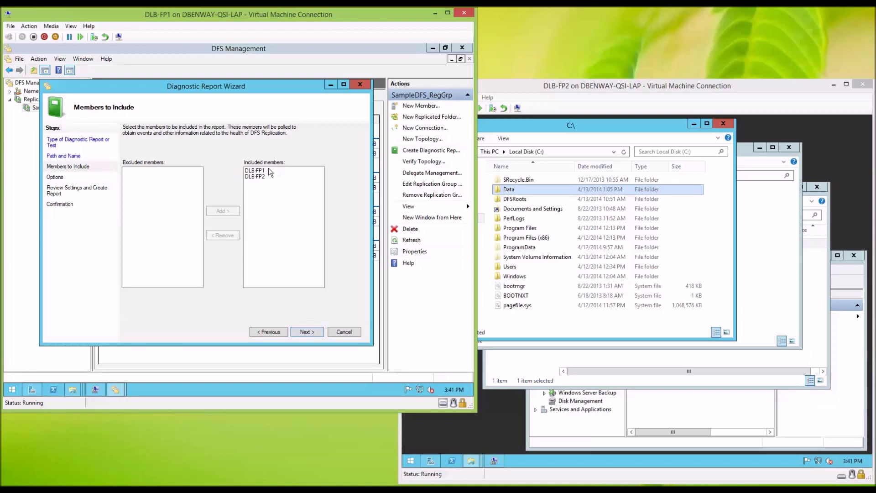
pyautogui.click(319, 332)
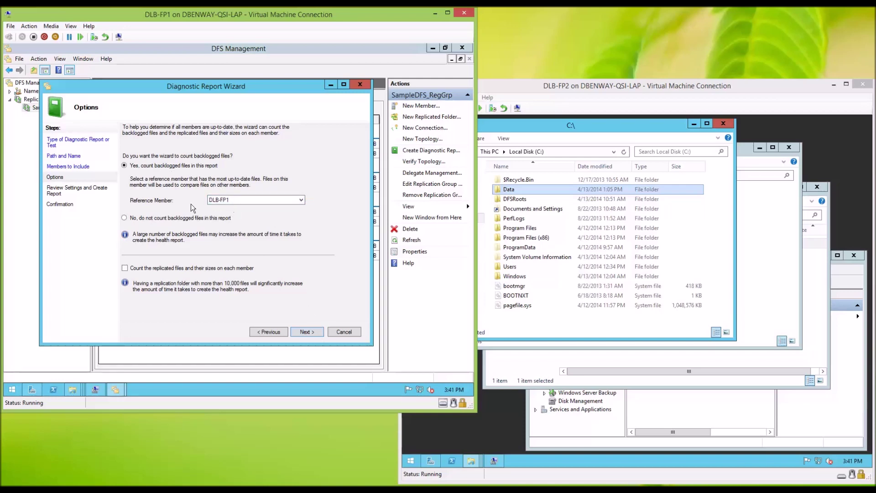
pyautogui.click(305, 332)
pyautogui.moveTo(305, 218)
pyautogui.mouseDown()
pyautogui.moveTo(302, 251)
pyautogui.moveTo(305, 214)
pyautogui.mouseUp()
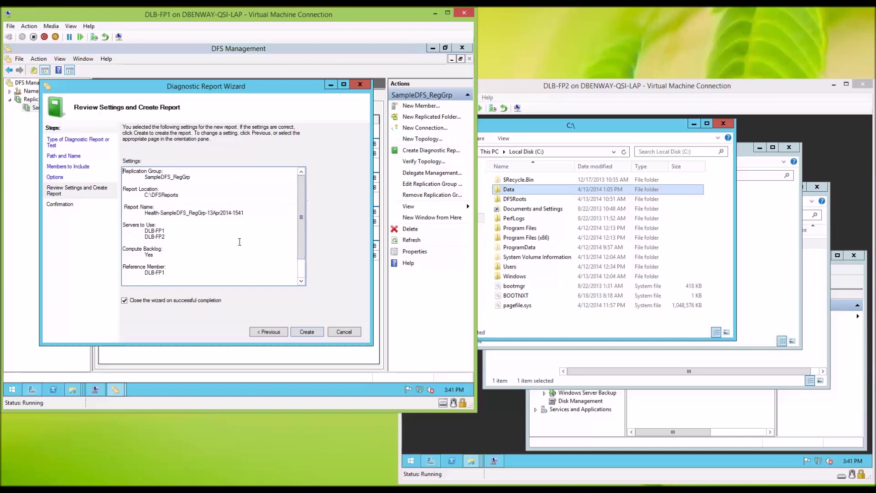
pyautogui.click(306, 332)
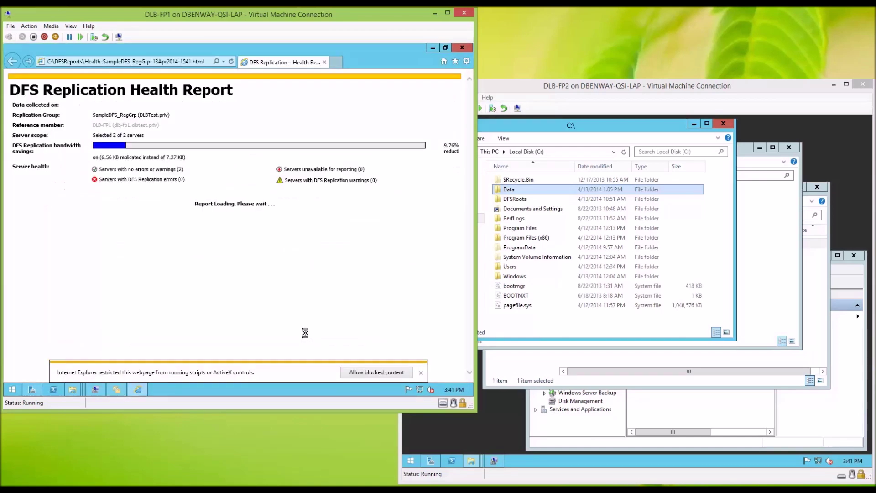
# - Allow the health report's blocked content, review the server details for DLB-FP1 and DLB-FP2, and close the report
pyautogui.click(357, 372)
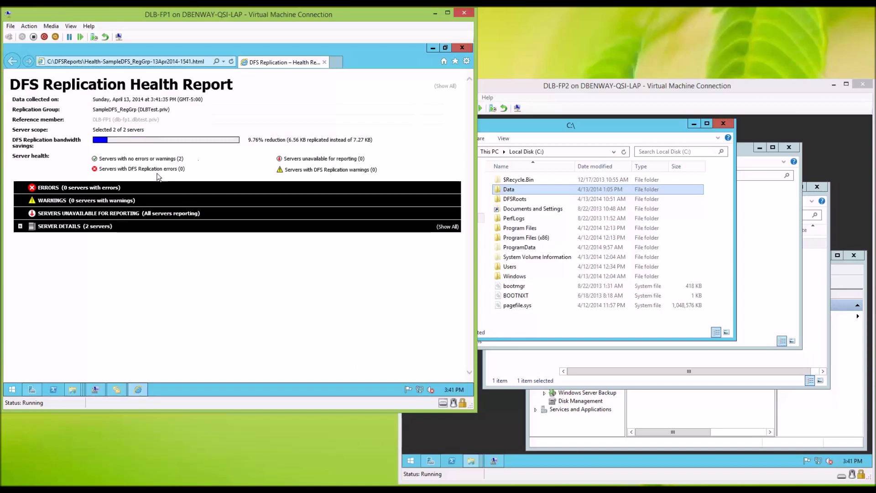
pyautogui.click(21, 226)
pyautogui.click(30, 248)
pyautogui.click(30, 238)
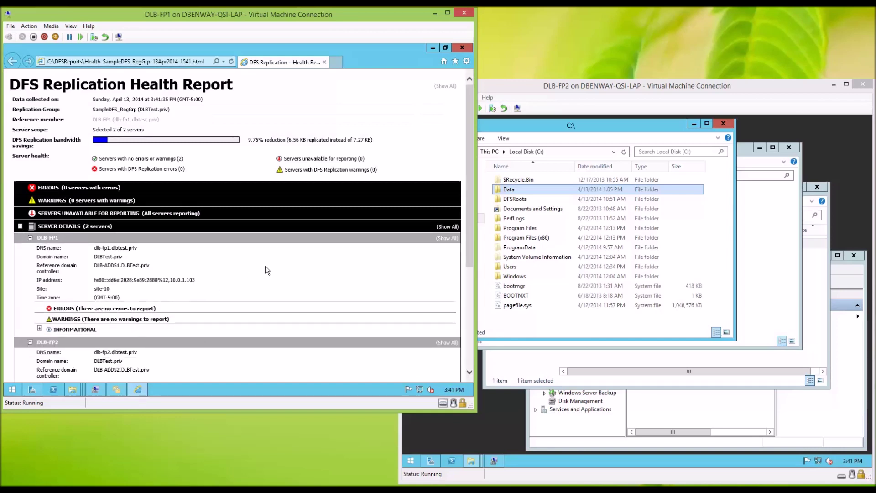
pyautogui.click(462, 47)
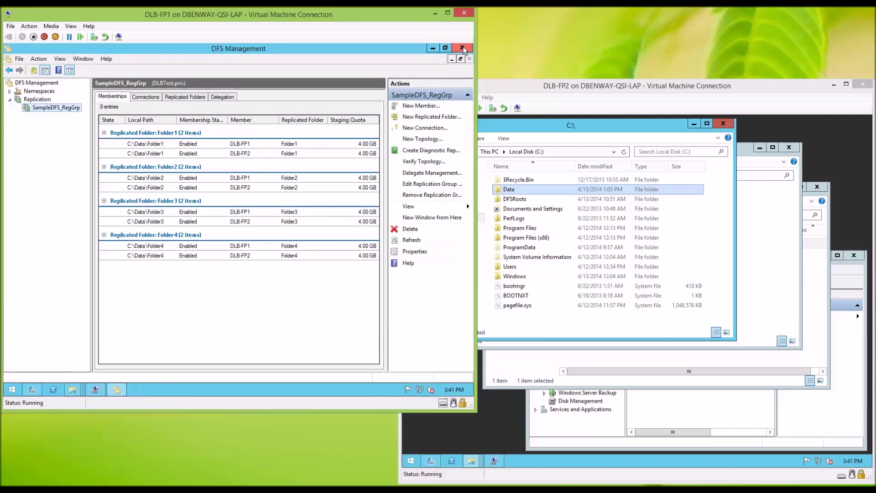
# - Start a propagation test for SampleDFS_RegGrp on Folder1 from DLB-FP1, deleting test files older than 90 days
pyautogui.rightClick(53, 108)
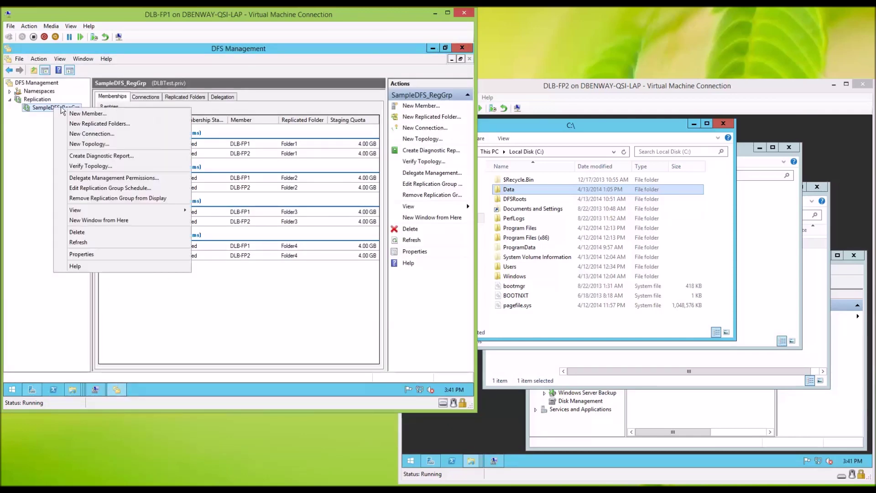
pyautogui.click(83, 156)
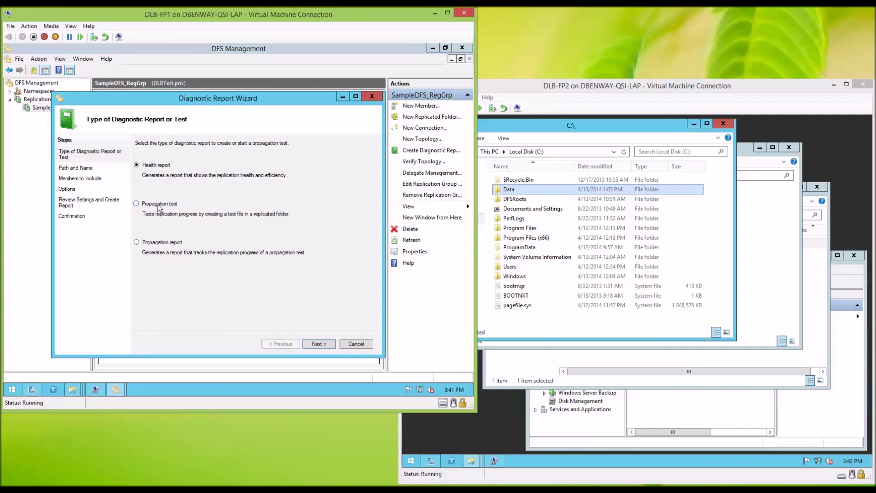
pyautogui.click(158, 206)
pyautogui.click(319, 345)
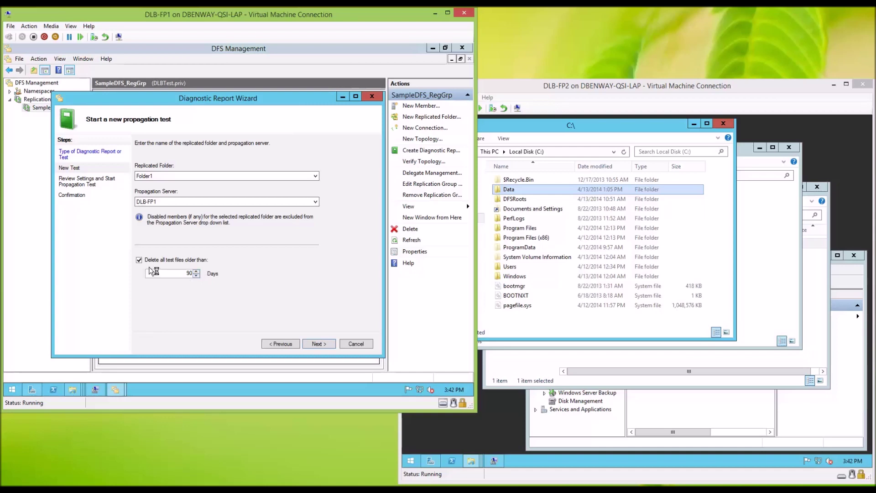
pyautogui.click(318, 342)
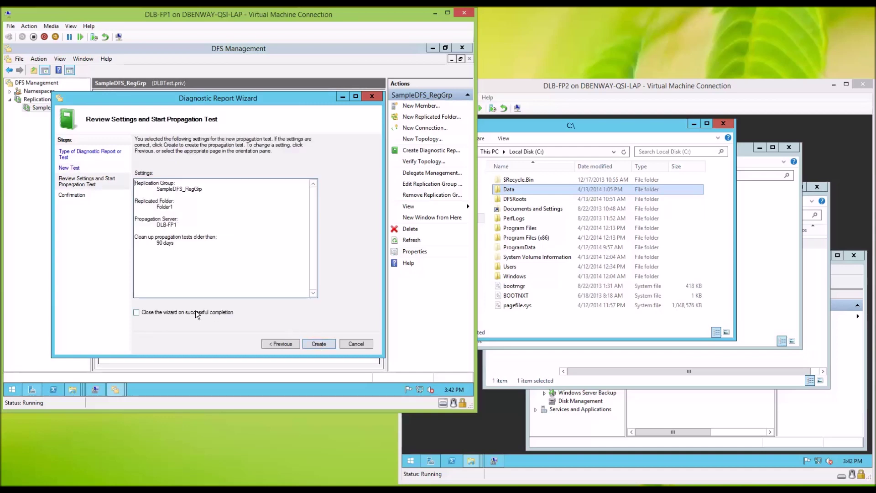
pyautogui.click(312, 344)
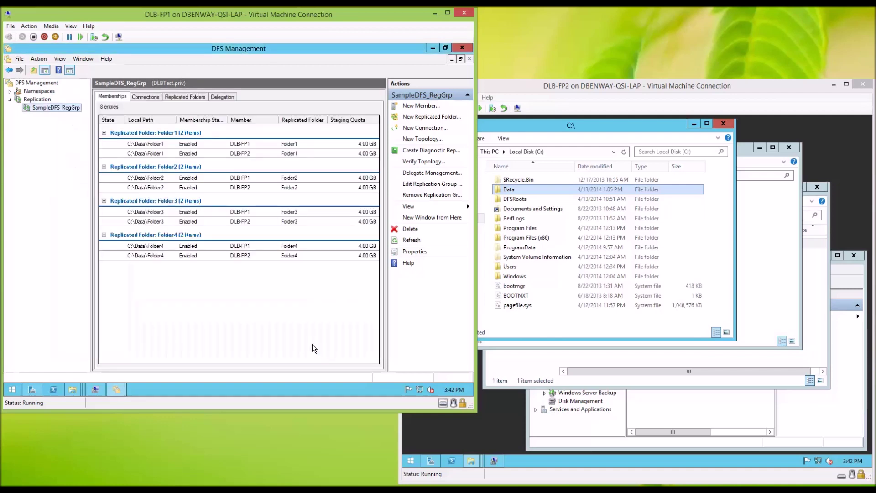
# - Create a propagation report in C:\DFSReports for Folder1 from DLB-FP1 with at most 1 test file, and allow its blocked content
pyautogui.rightClick(42, 113)
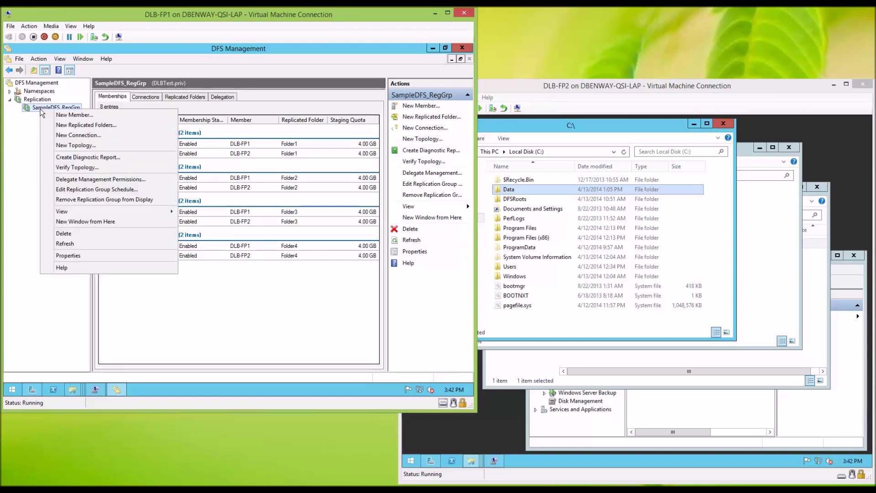
pyautogui.click(71, 158)
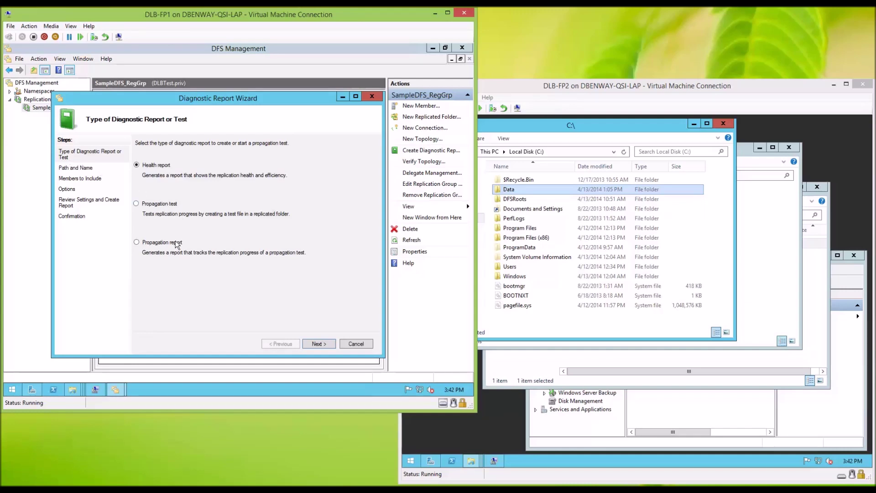
pyautogui.click(151, 246)
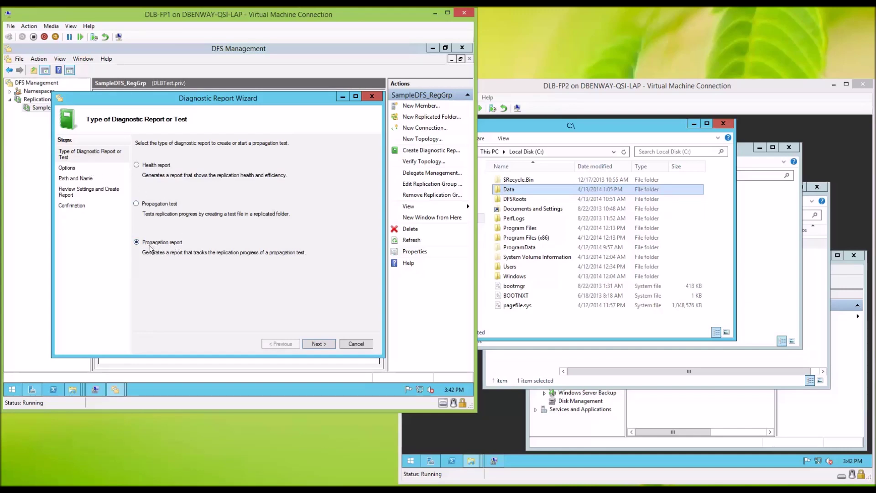
pyautogui.click(326, 347)
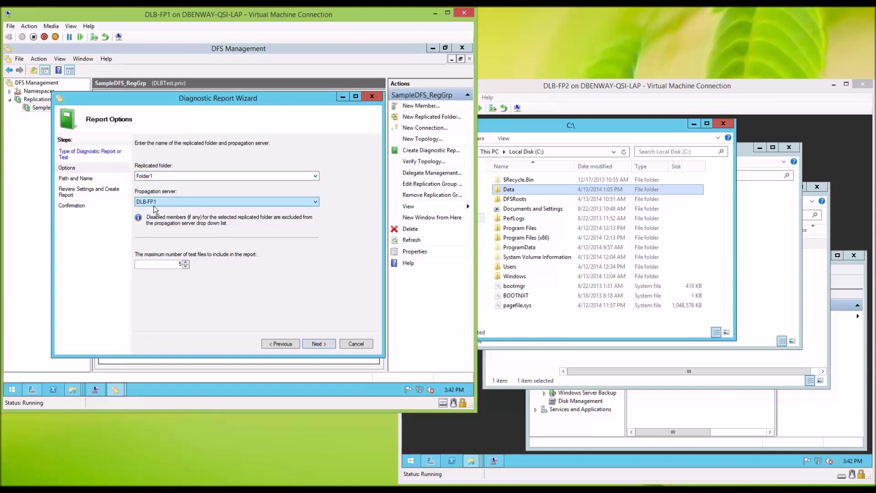
pyautogui.click(186, 267)
pyautogui.click(186, 266)
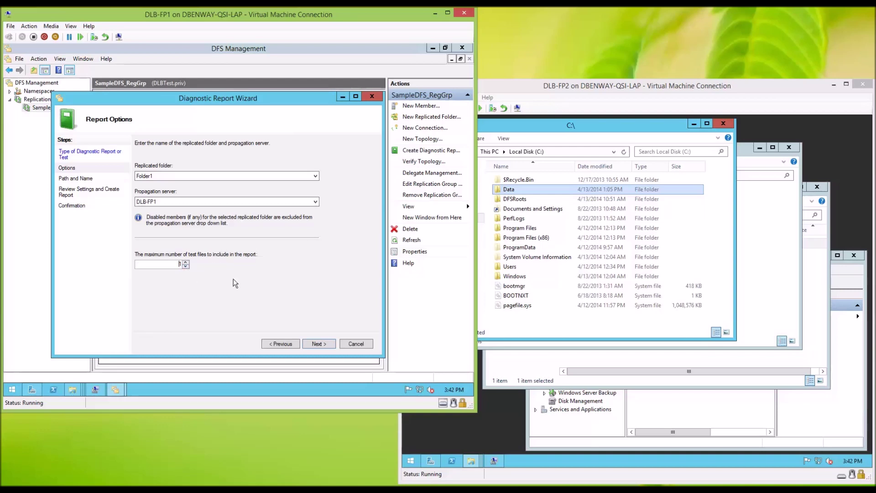
pyautogui.click(316, 343)
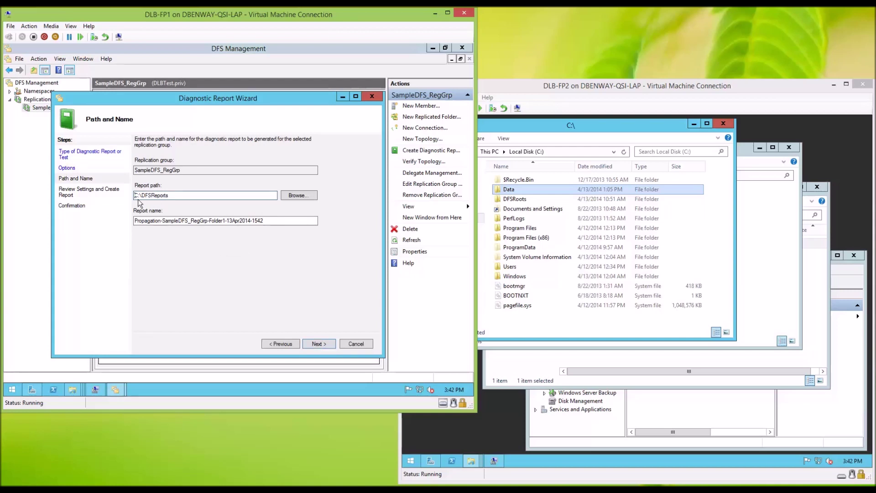
pyautogui.click(323, 347)
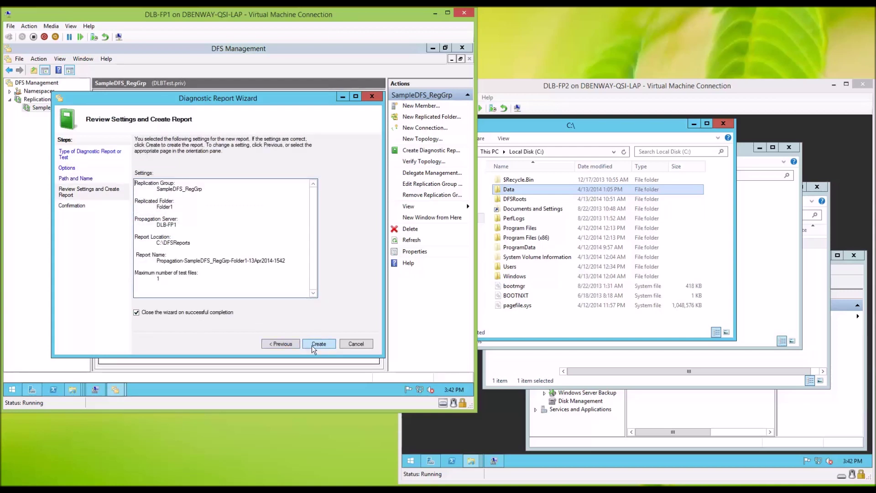
pyautogui.click(312, 345)
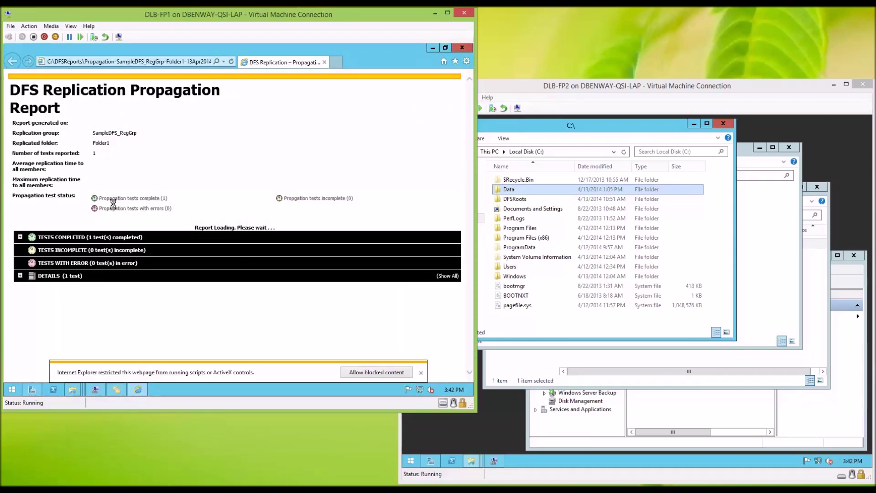
pyautogui.click(360, 373)
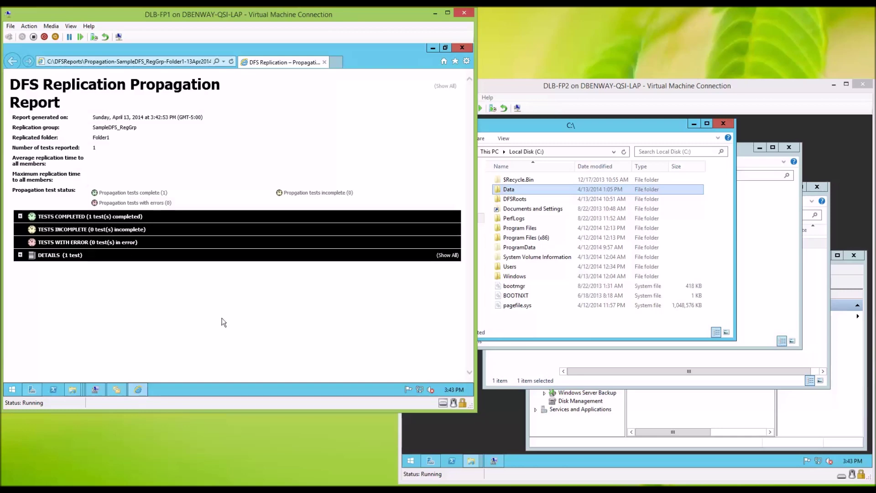
# - Close the propagation report and DFS Management on DLB-FP1, and minimize Server Manager to reveal the C:\ folder window
pyautogui.click(462, 49)
pyautogui.click(461, 47)
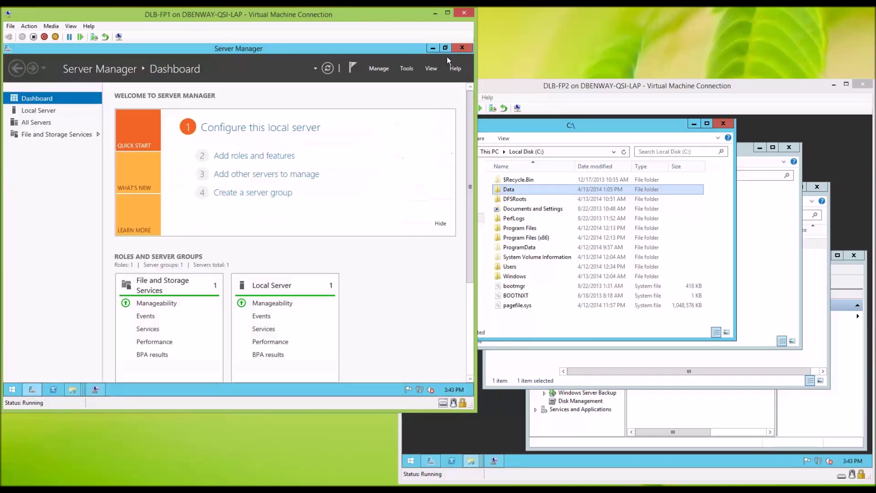
pyautogui.click(431, 47)
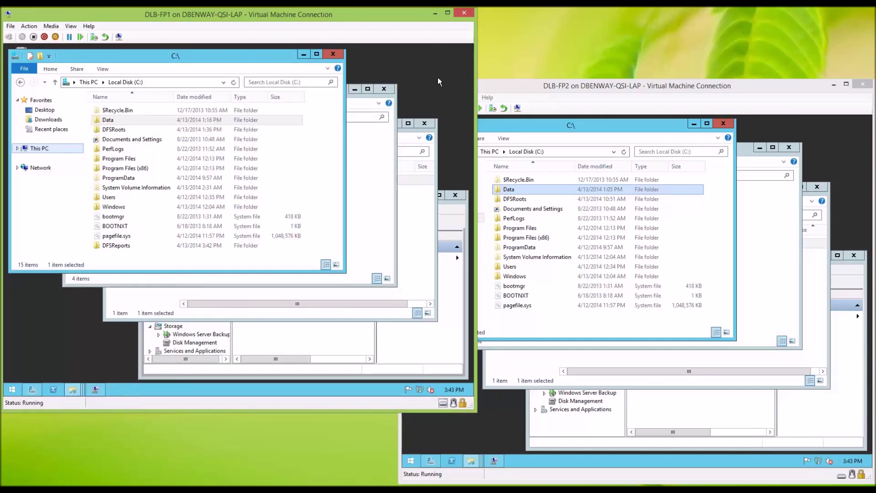
pyautogui.click(580, 489)
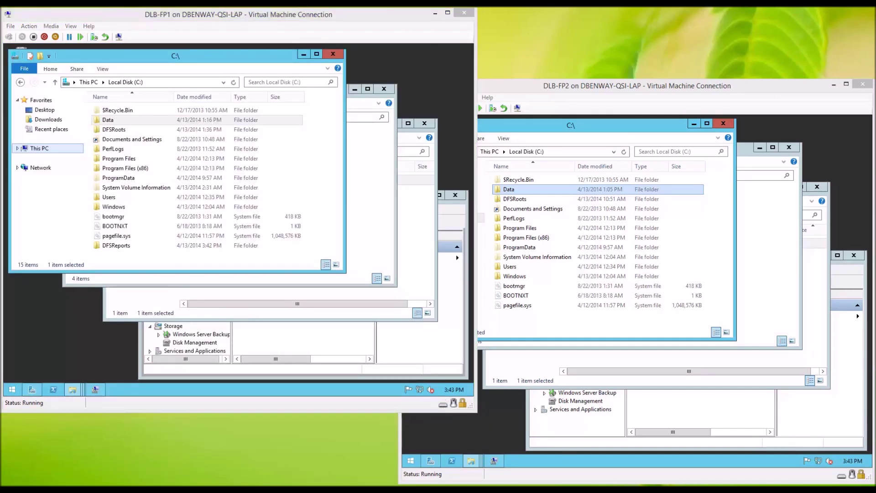